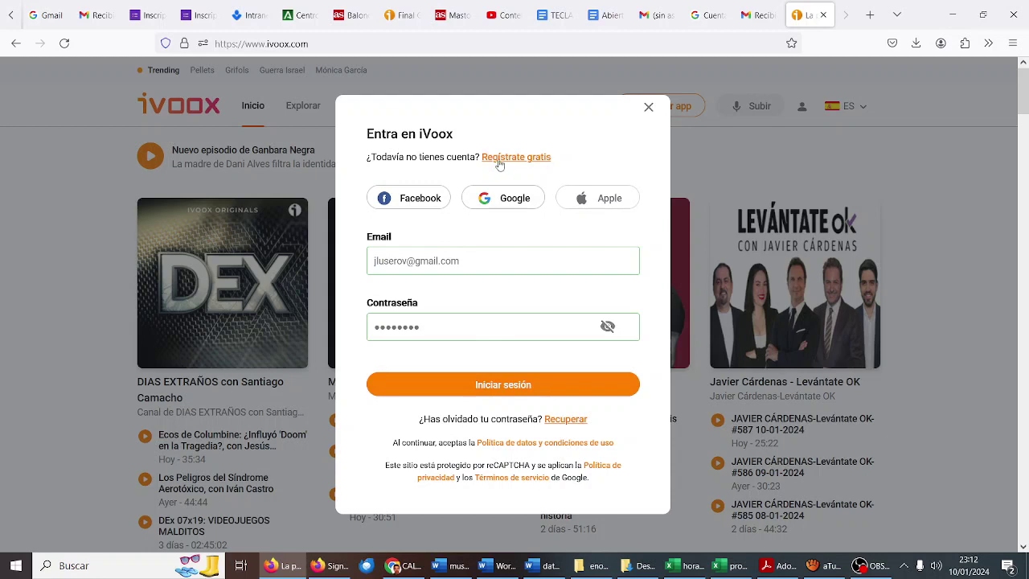
Step: Register a free iVoox account with a username, the school e-mail address and a password
left_click(500, 157)
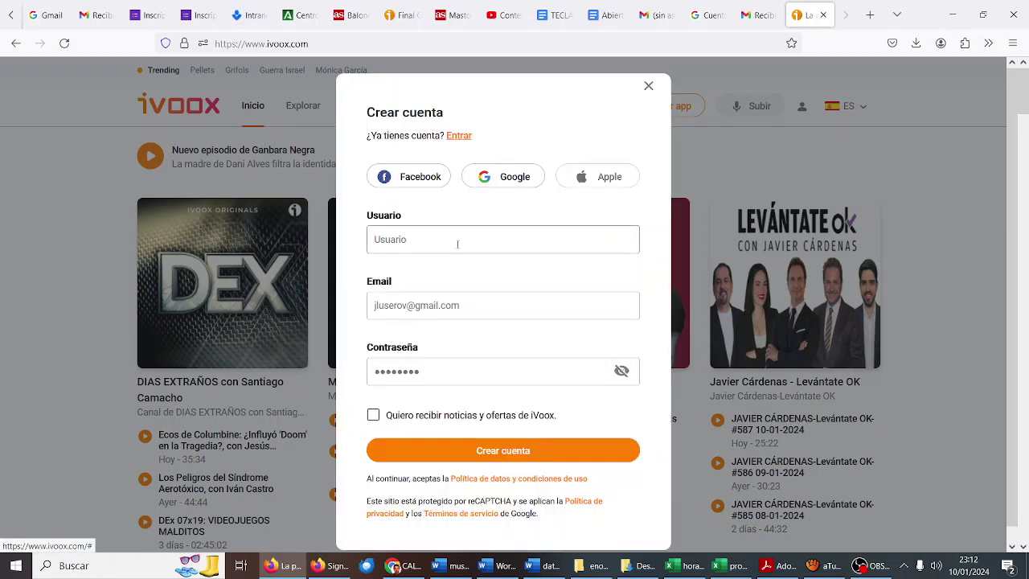
type("taller.radio")
key("Tab")
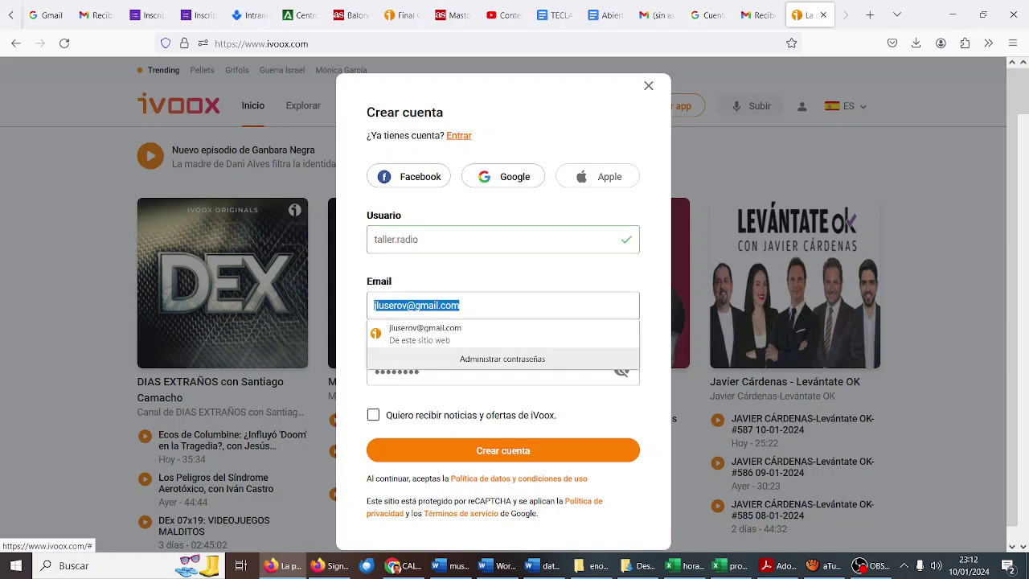
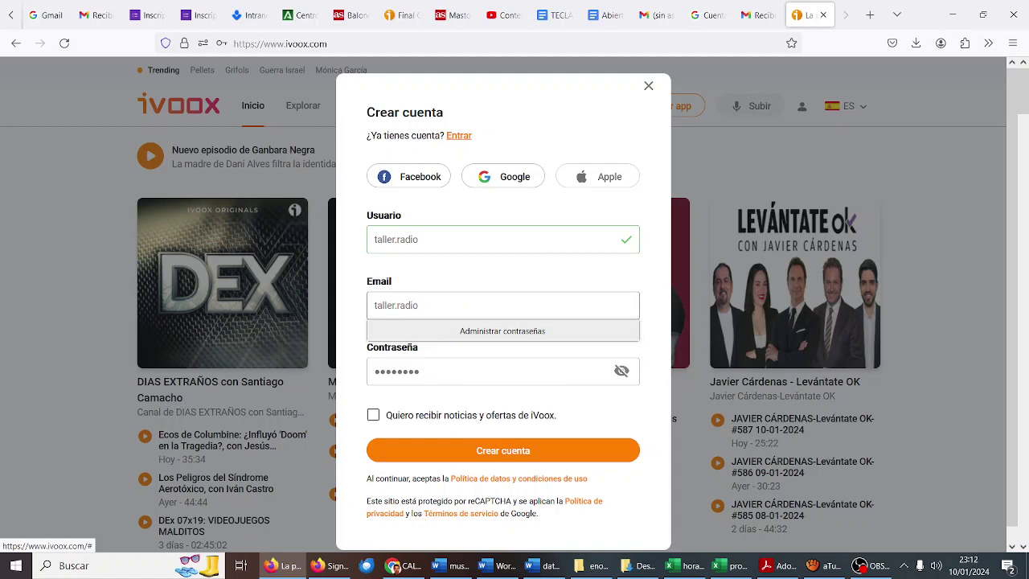
key("Tab")
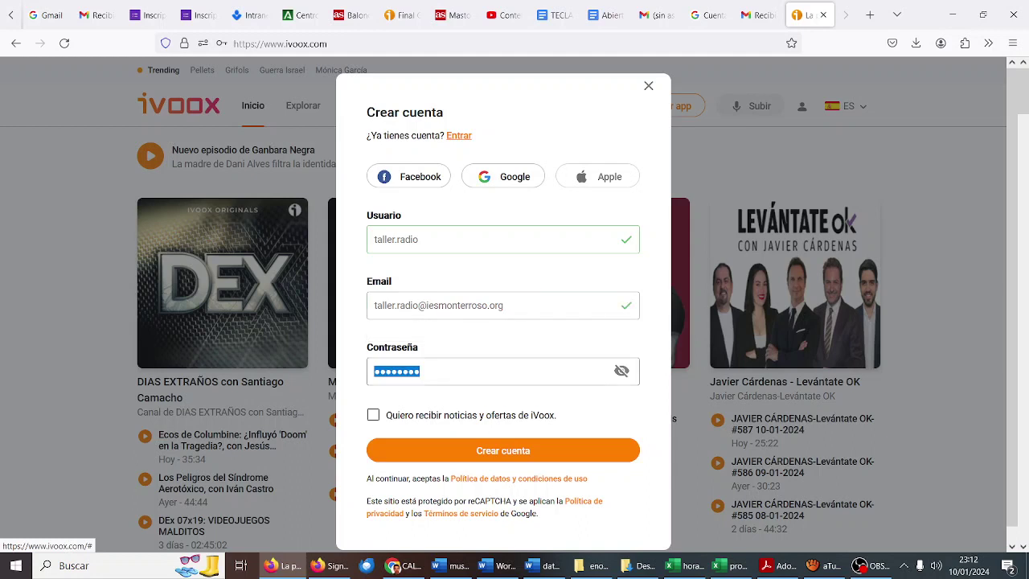
type("••••••••••••••")
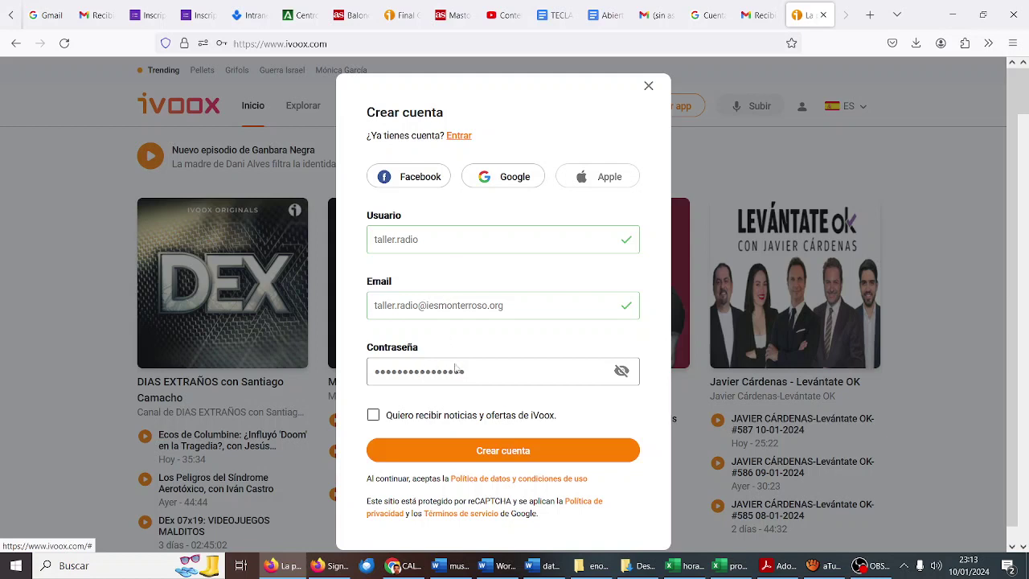
left_click(486, 457)
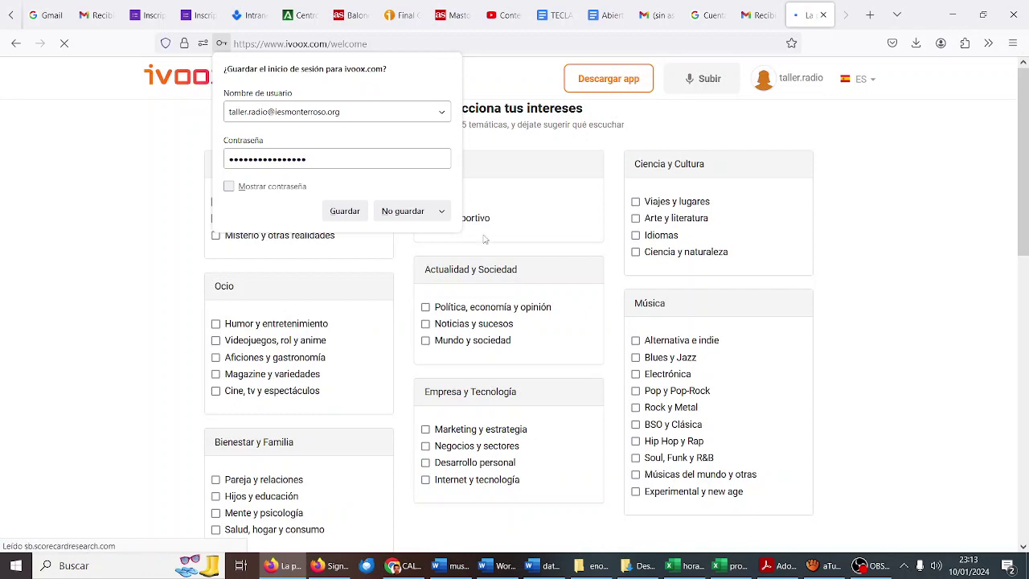
Step: Save the new login in the browser and tick Hijos y educación as an interest
left_click(344, 210)
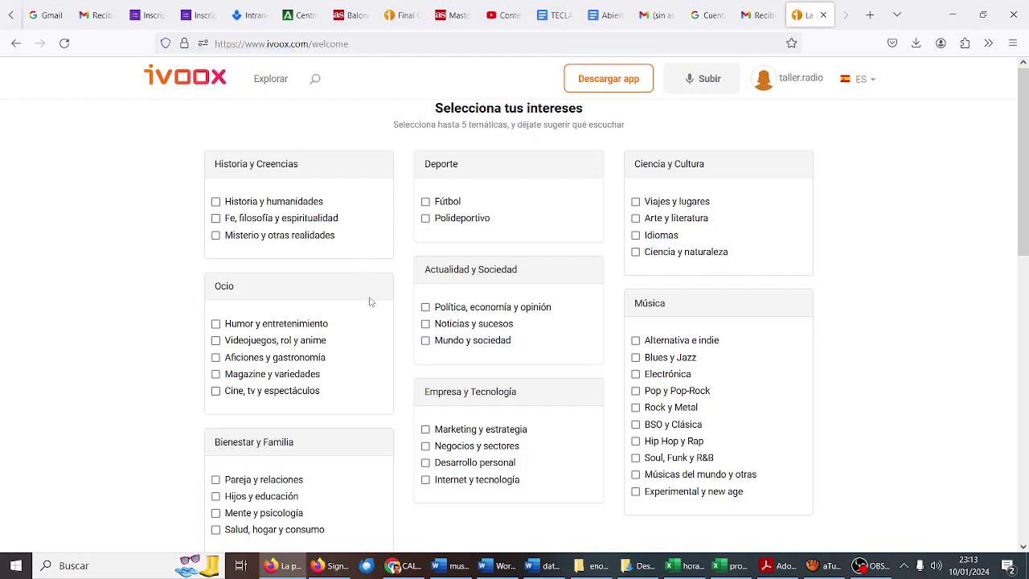
scroll(371, 301, "down", 2)
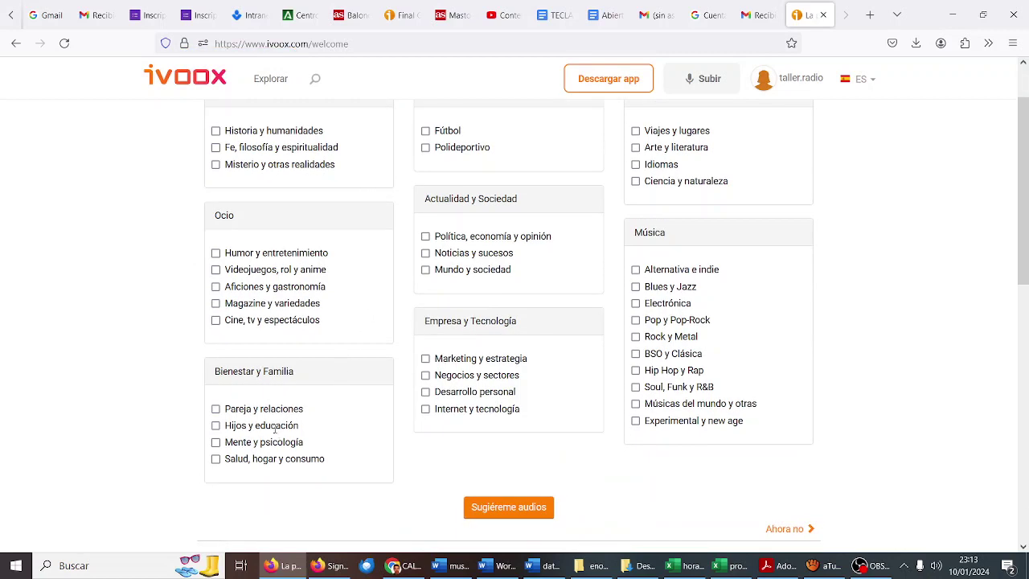
left_click(215, 426)
scroll(367, 355, "up", 2)
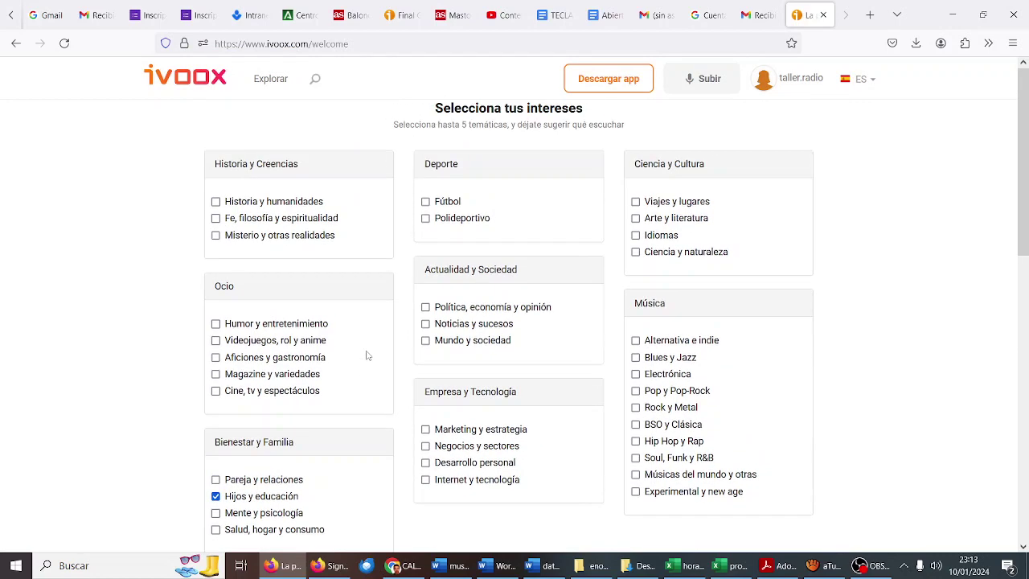
scroll(366, 354, "down", 2)
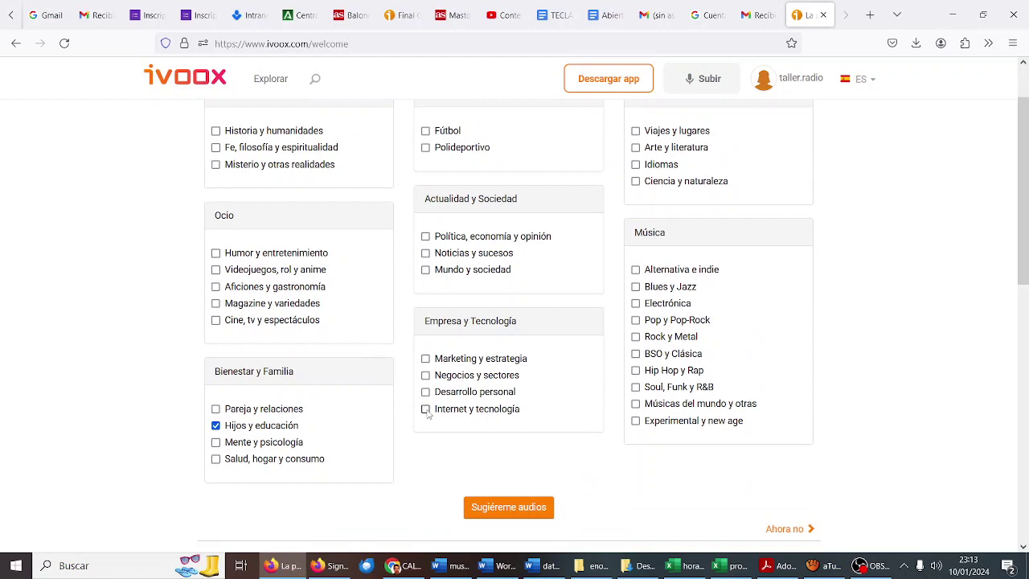
scroll(479, 380, "up", 2)
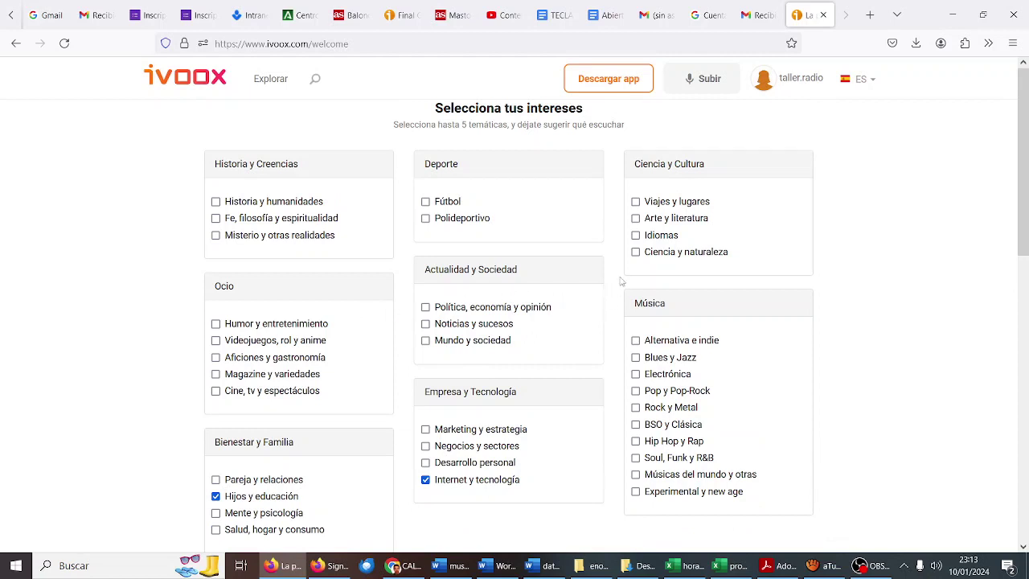
Step: Tick Arte y literatura, Idiomas and Ciencia y naturaleza, then continue to Explorar podcasts
left_click(635, 219)
left_click(635, 235)
left_click(635, 251)
scroll(635, 254, "down", 3)
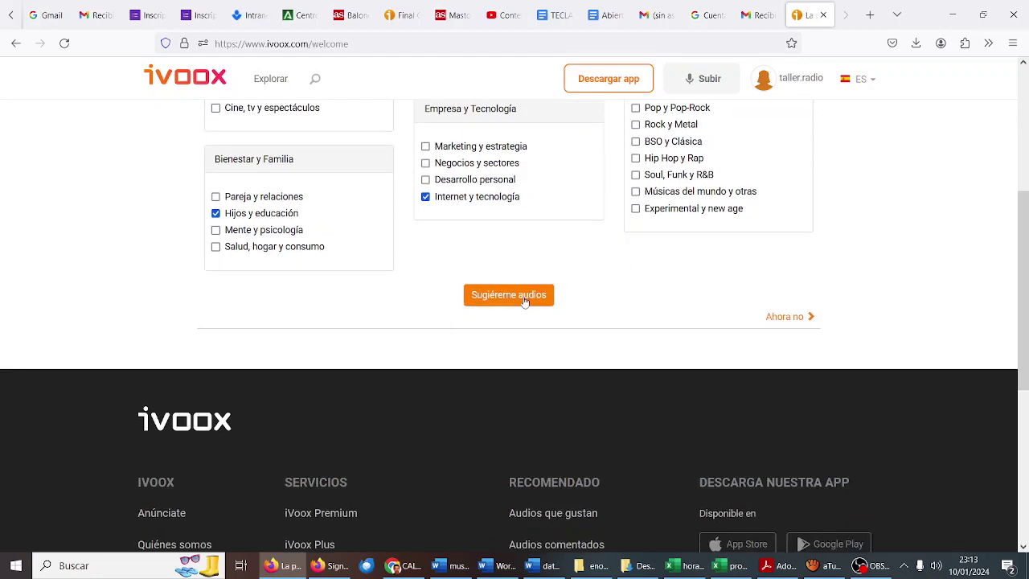
scroll(698, 311, "up", 3)
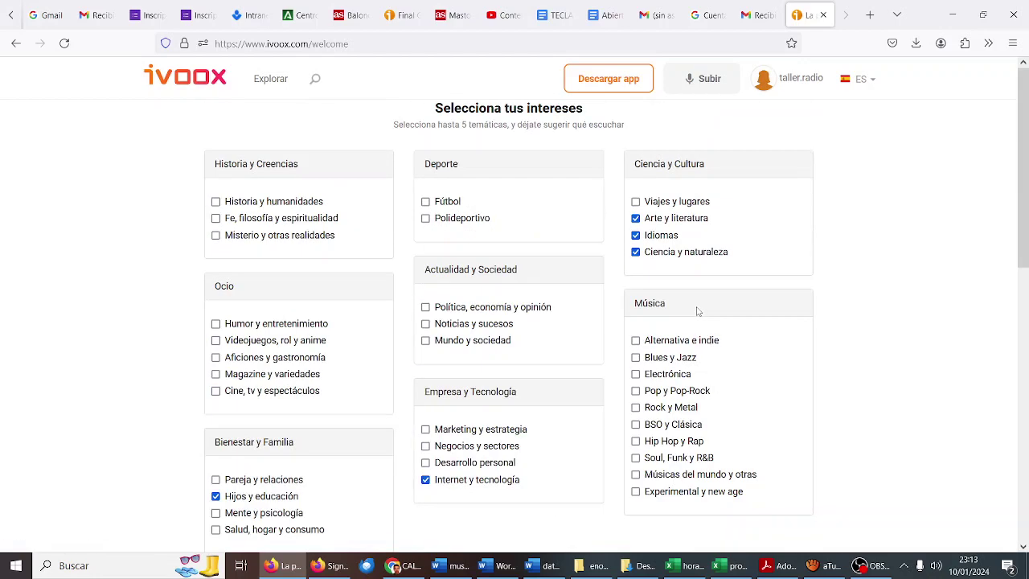
scroll(698, 311, "down", 3)
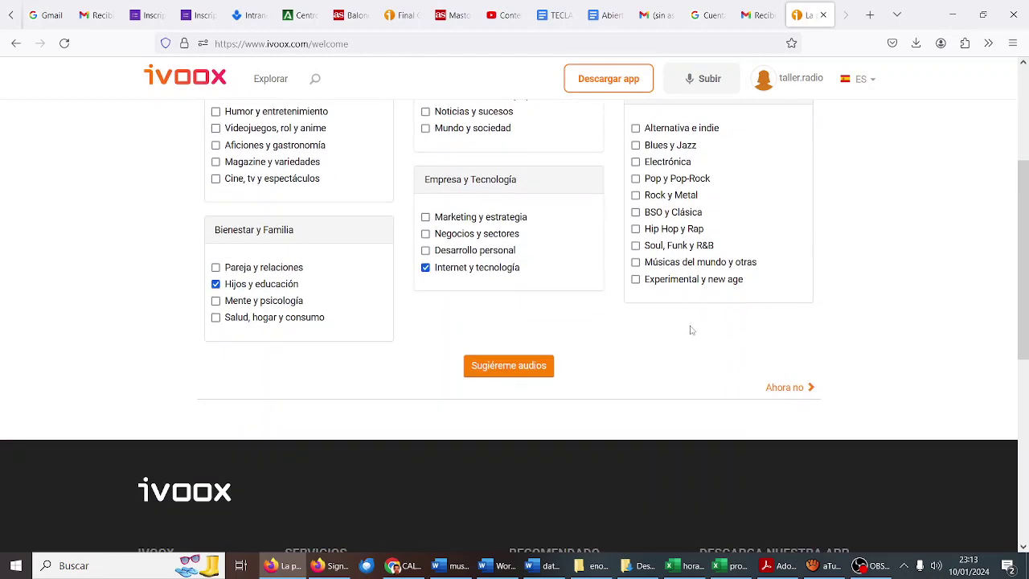
left_click(776, 387)
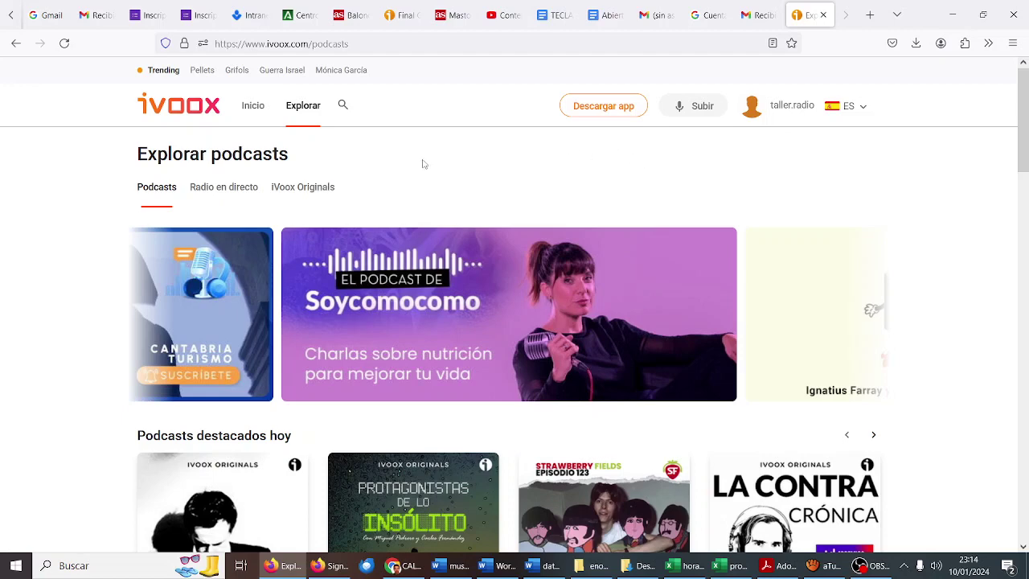
Step: Go to iVoox Podcasters from the account menu
left_click(812, 111)
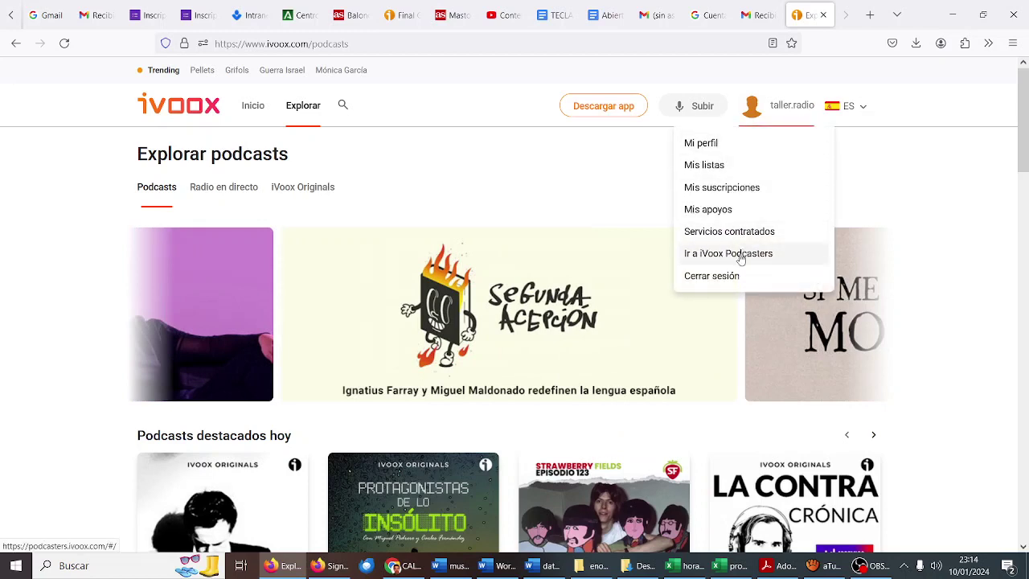
left_click(741, 258)
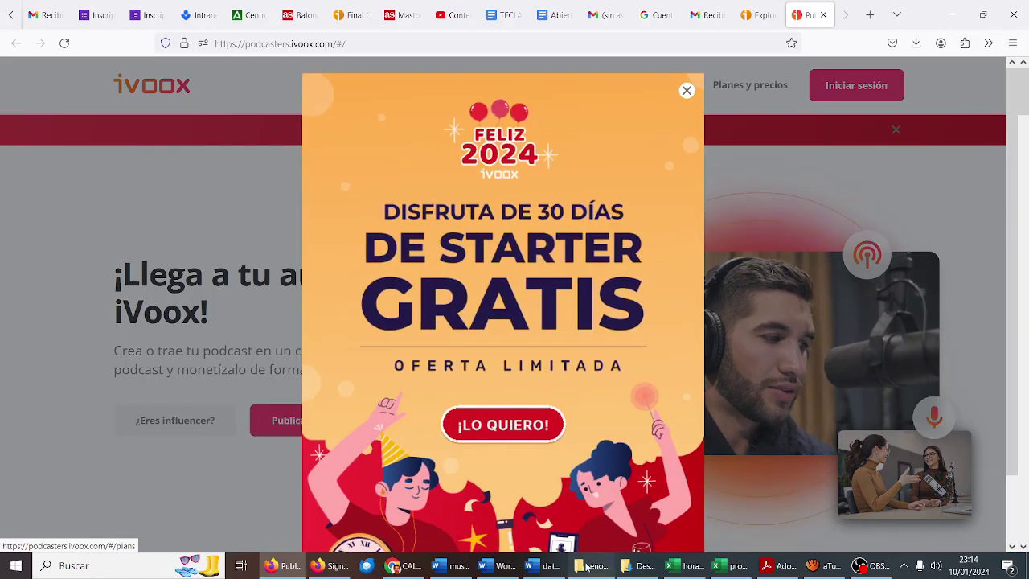
left_click(590, 566)
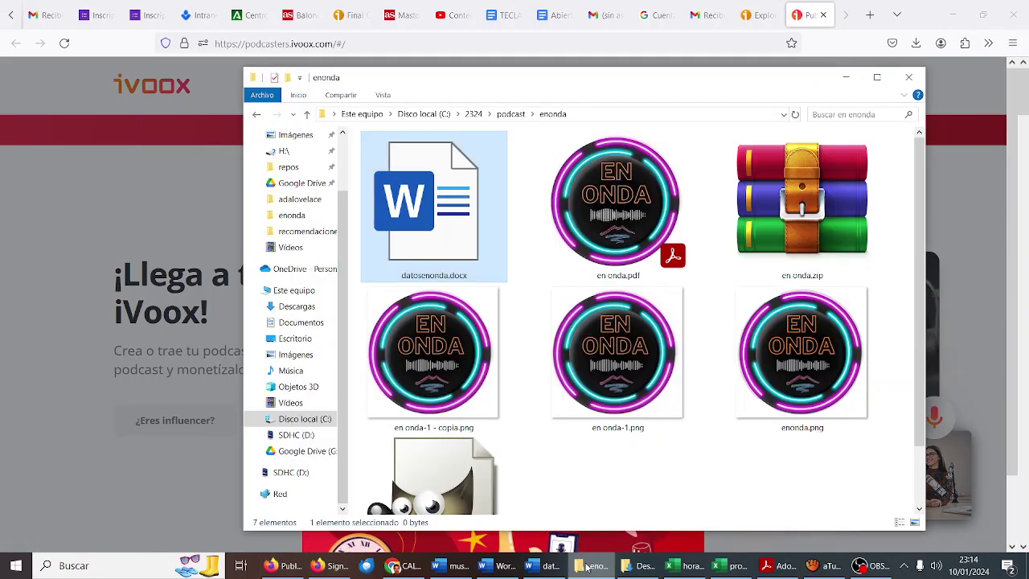
left_click(590, 566)
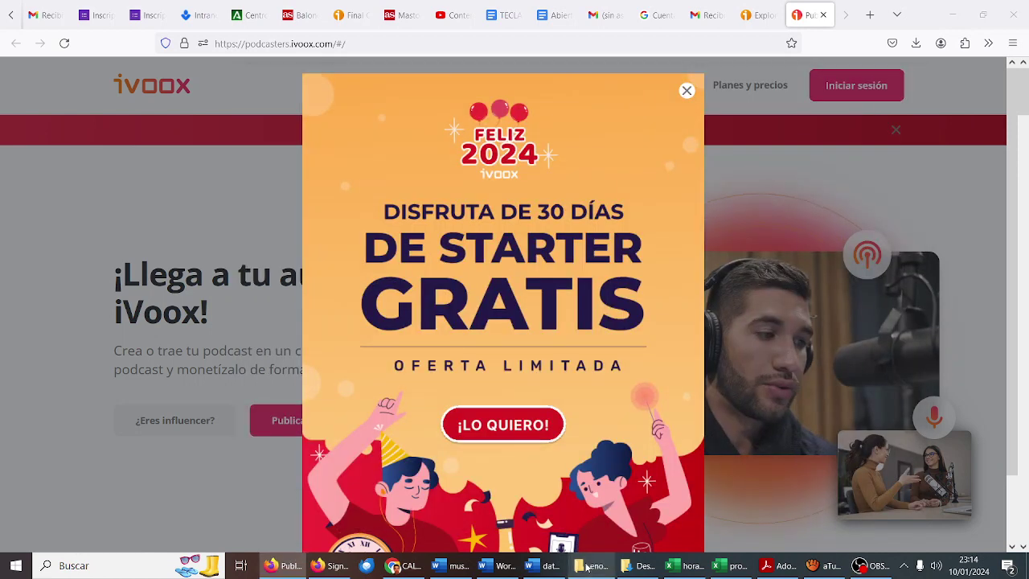
Step: Close the Feliz 2024 promo popup and scroll through the Podcasters page
left_click(687, 91)
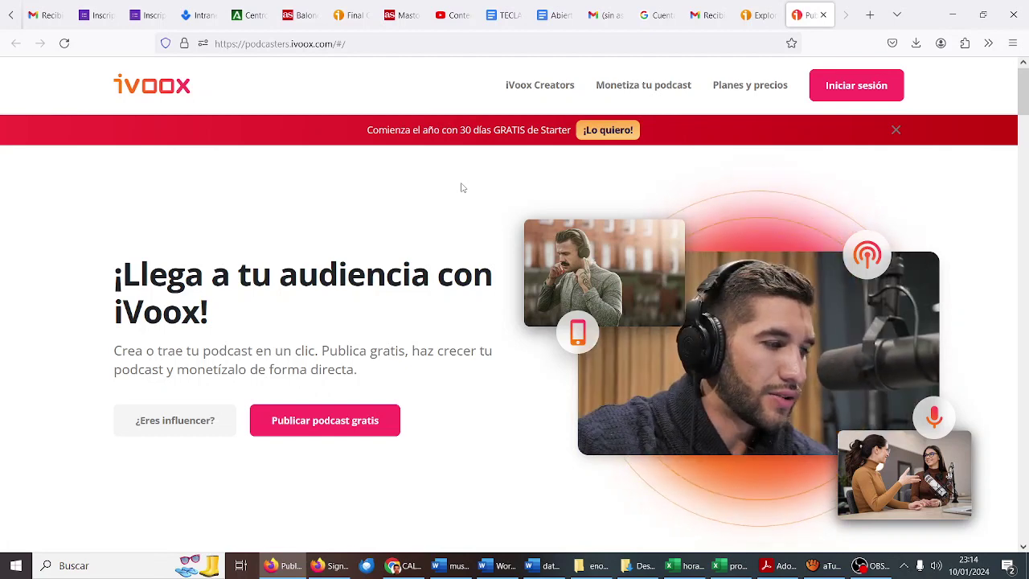
scroll(462, 188, "down", 4)
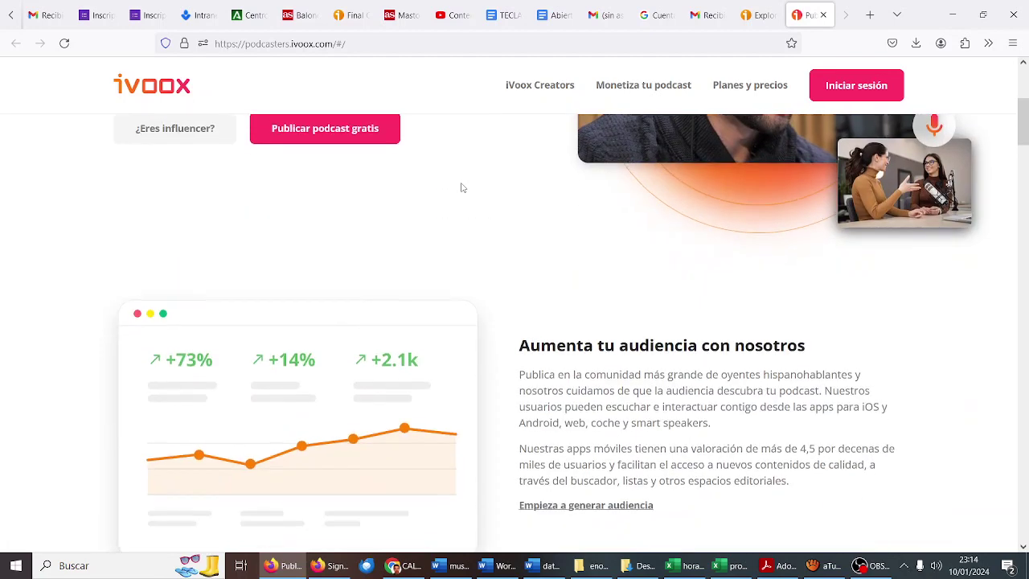
scroll(462, 187, "down", 5)
scroll(462, 188, "down", 13)
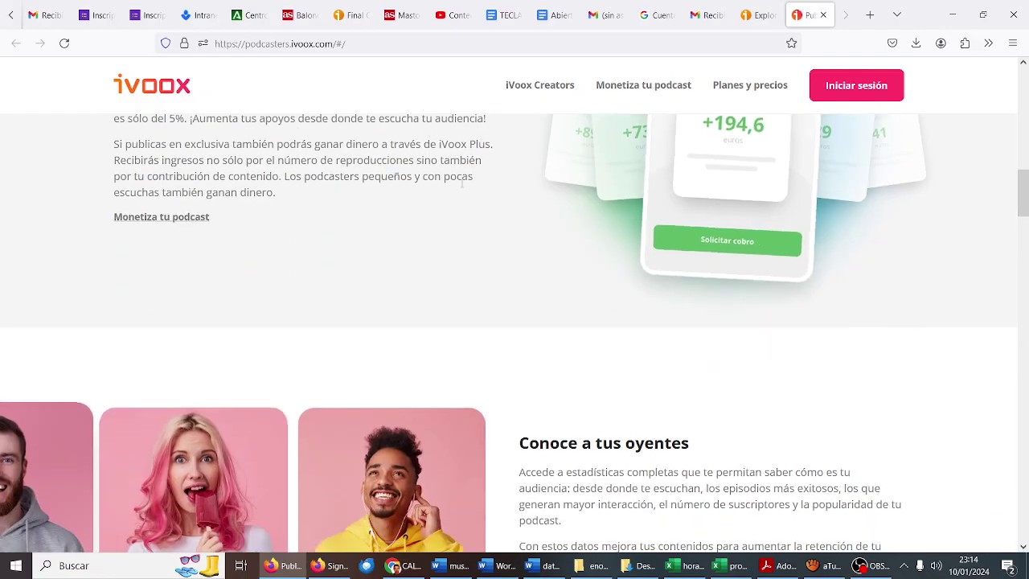
scroll(462, 187, "down", 10)
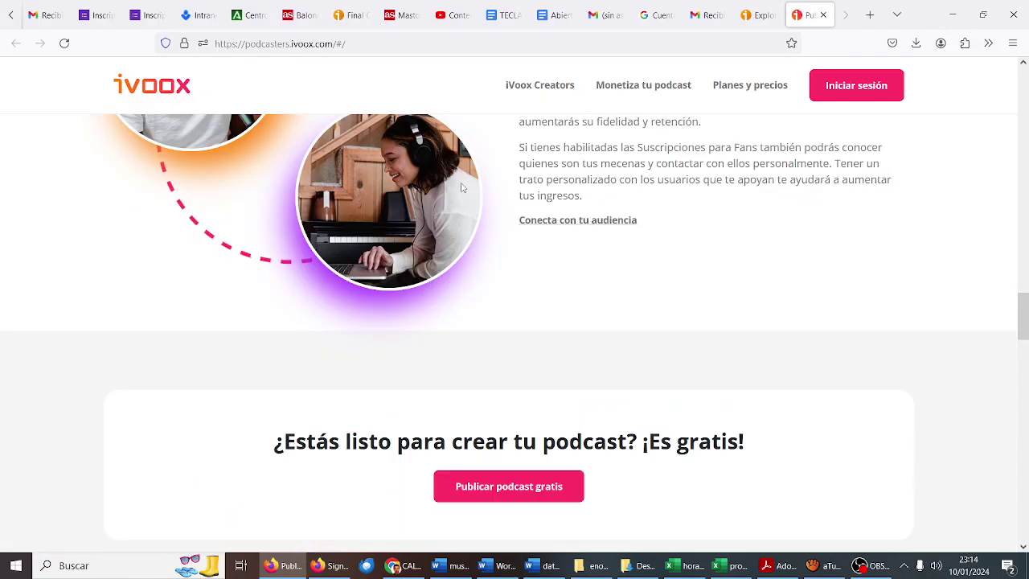
scroll(462, 187, "up", 1)
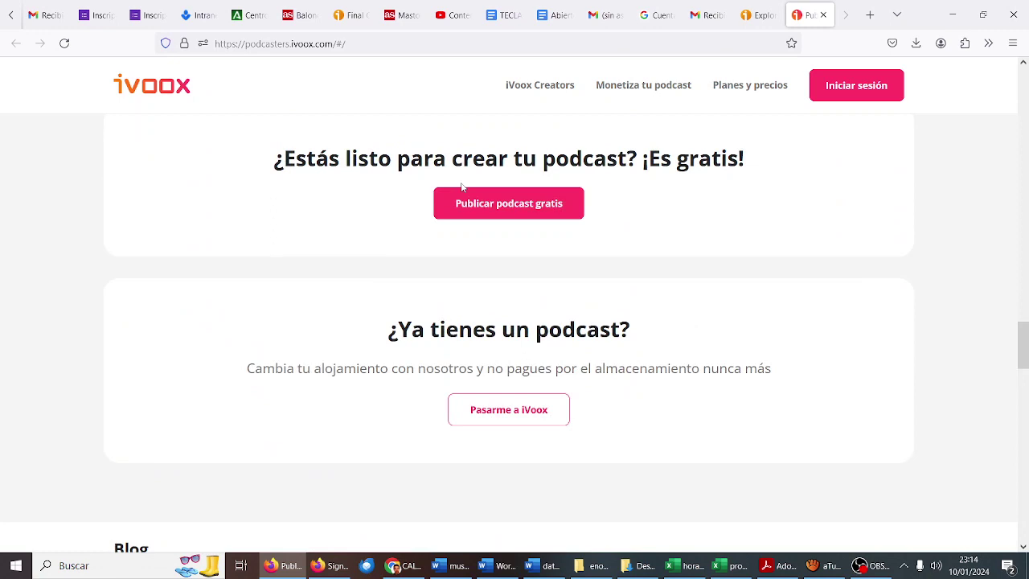
scroll(462, 187, "down", 1)
scroll(462, 187, "up", 2)
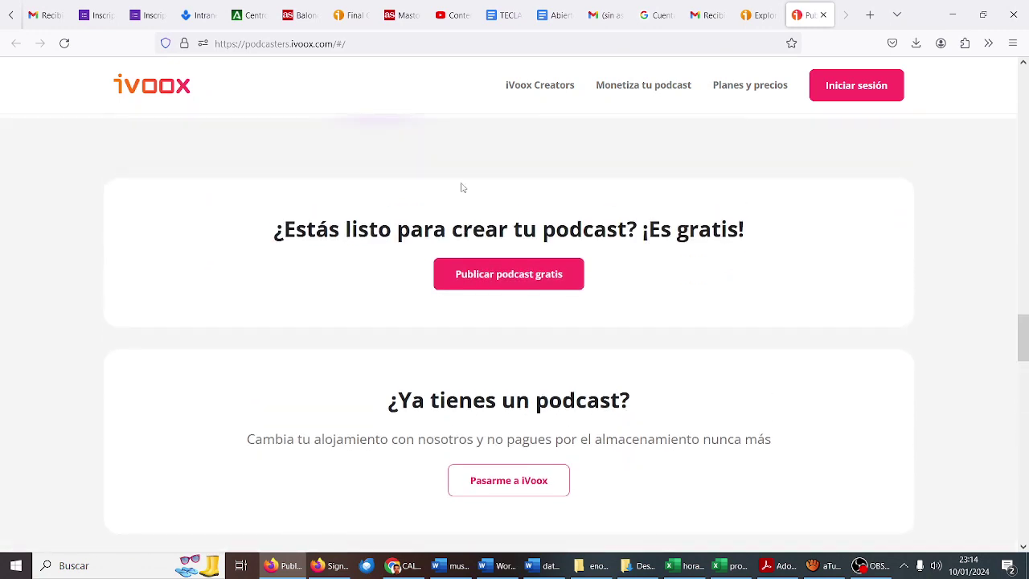
Step: Start publishing a free podcast and log in with the saved radio account
left_click(480, 274)
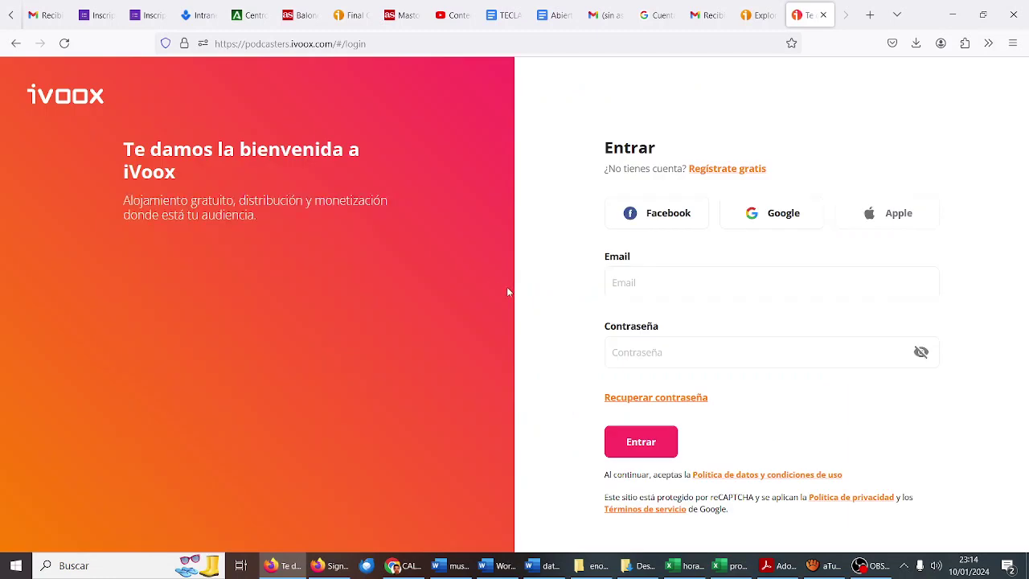
left_click(656, 293)
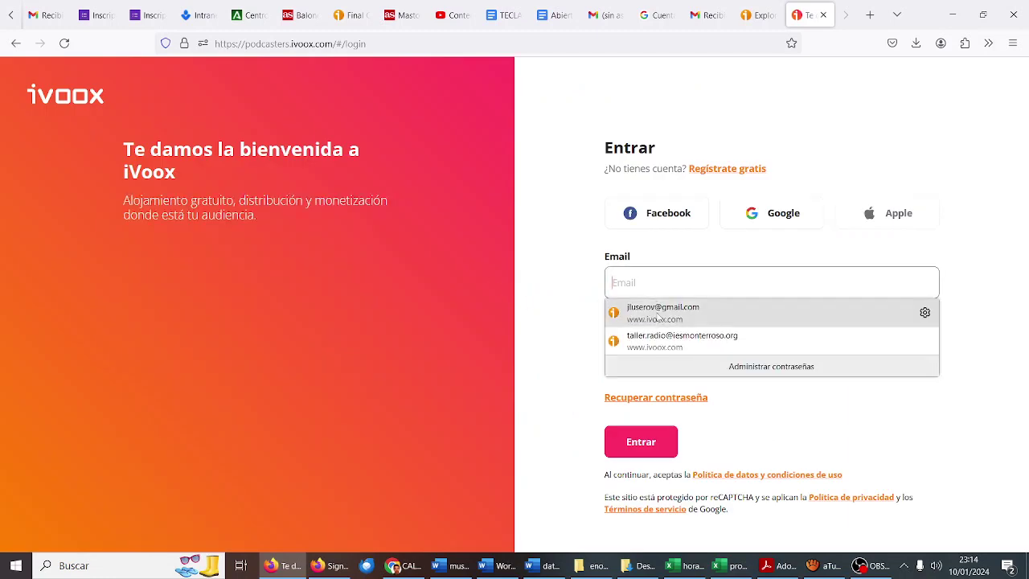
left_click(659, 338)
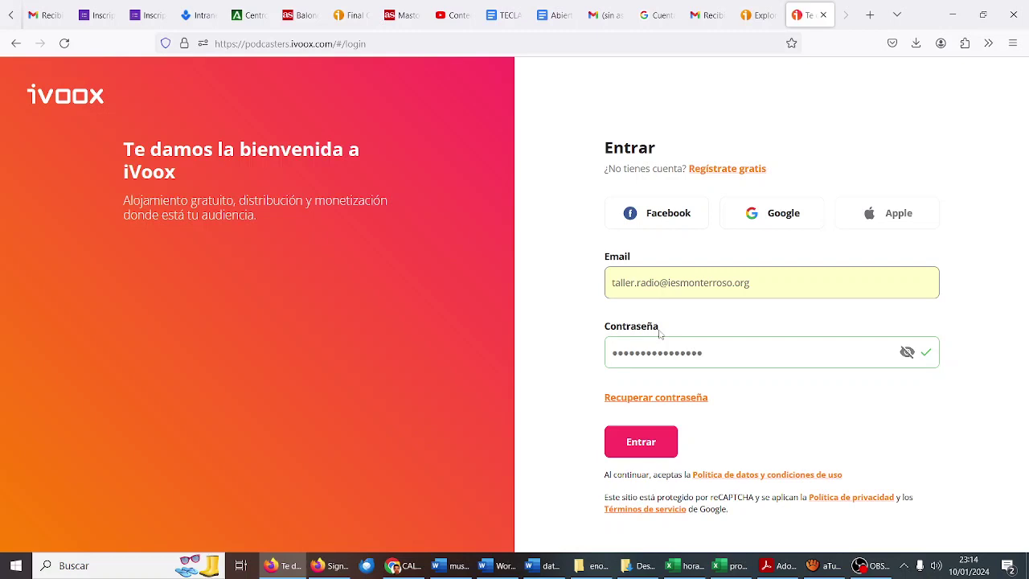
left_click(661, 442)
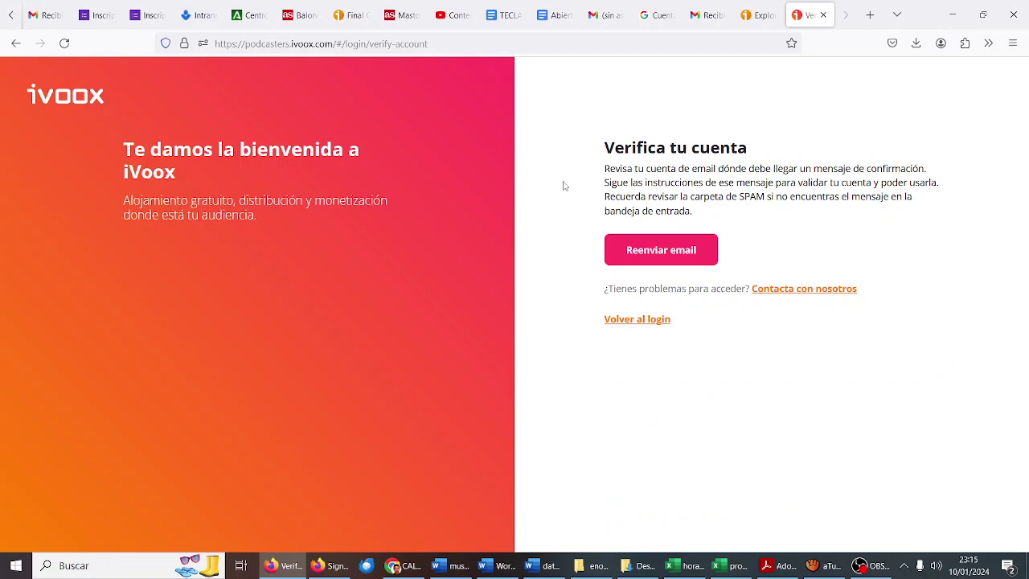
Step: Open the iVoox welcome e-mail in Gmail and confirm the account from it
left_click(706, 14)
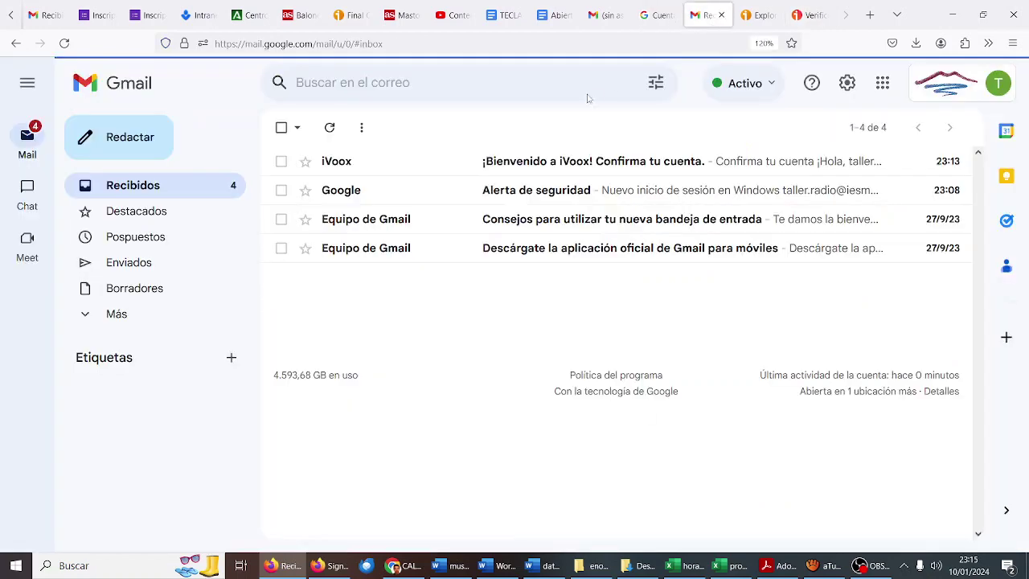
left_click(582, 161)
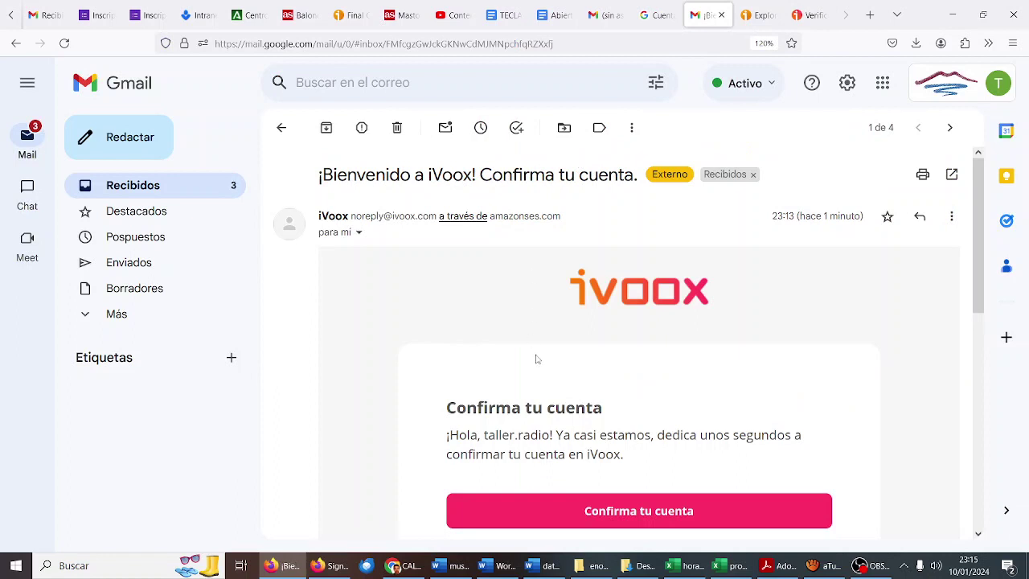
scroll(538, 361, "down", 2)
left_click(557, 411)
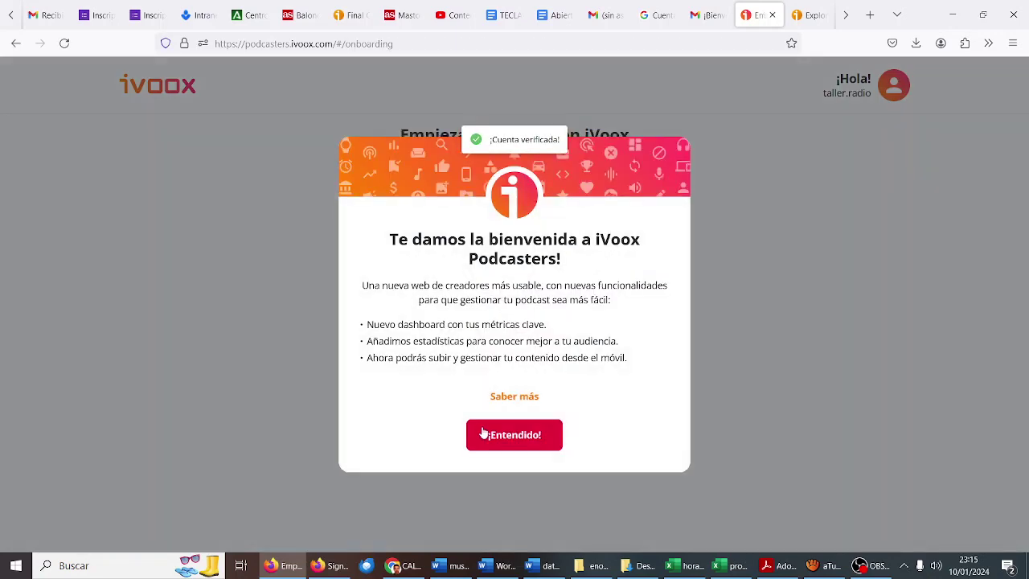
Step: Dismiss the welcome message and title the program 'En Onda La radio del IES Monterroso'
left_click(495, 441)
left_click(499, 424)
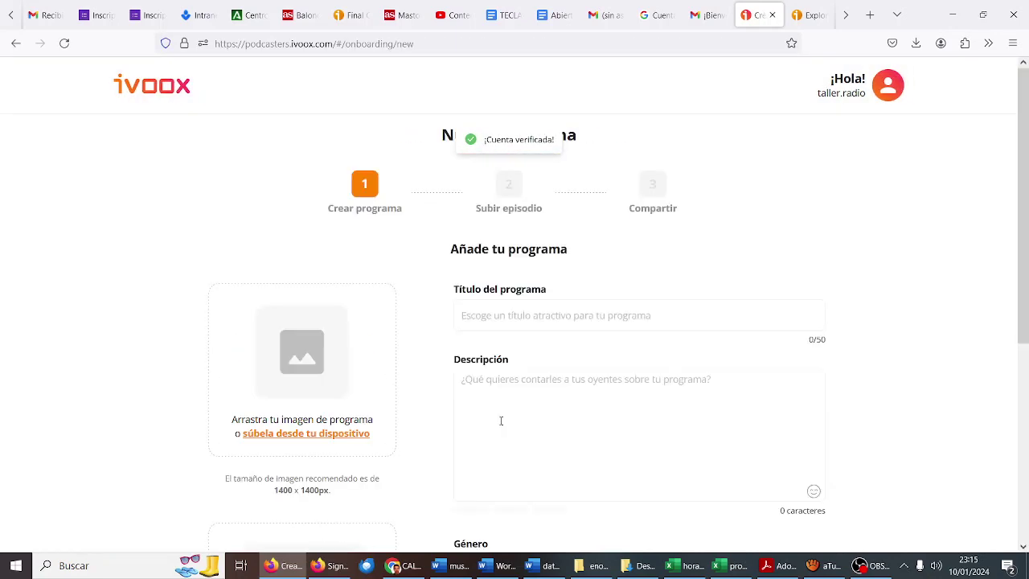
left_click(491, 320)
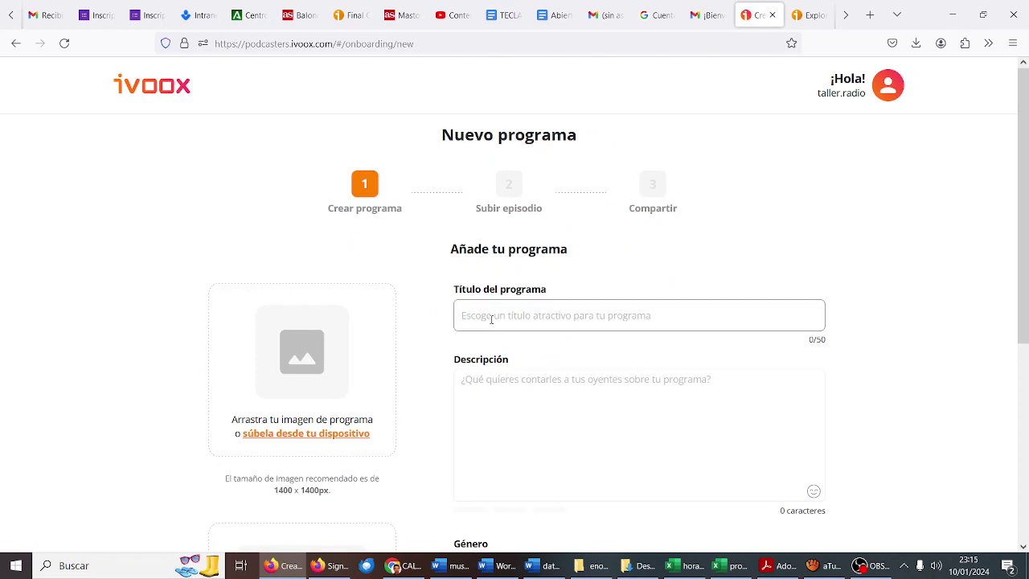
type("En Onda")
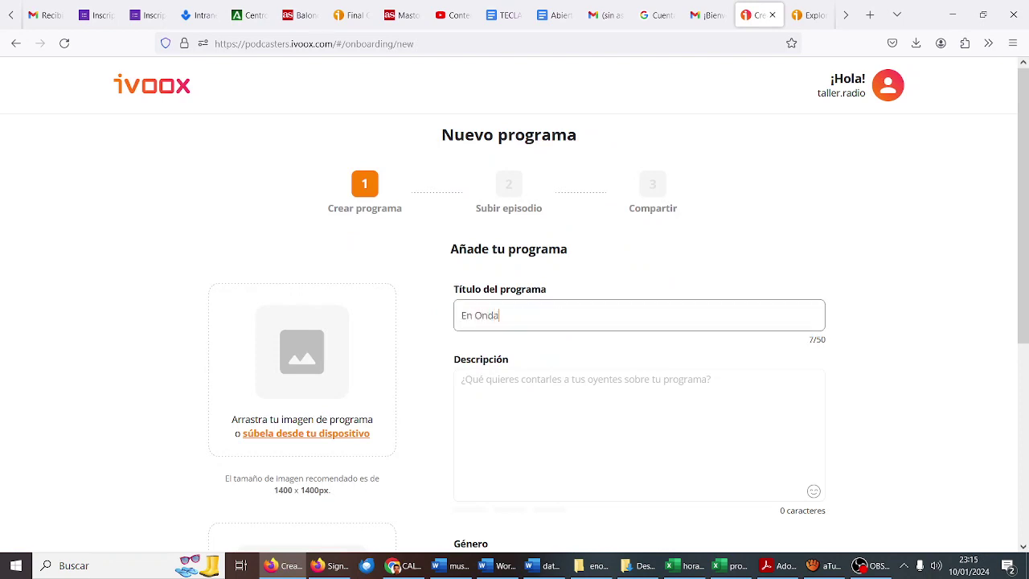
type(" La radio del IES Monterroso")
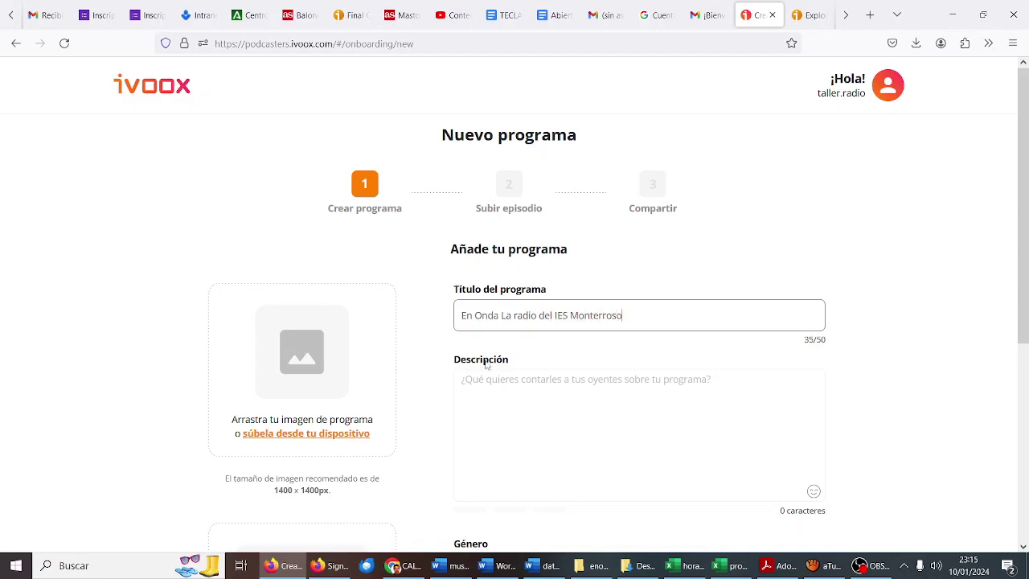
Step: Copy the program title into the Descripción field
left_click_drag(627, 315, 379, 314)
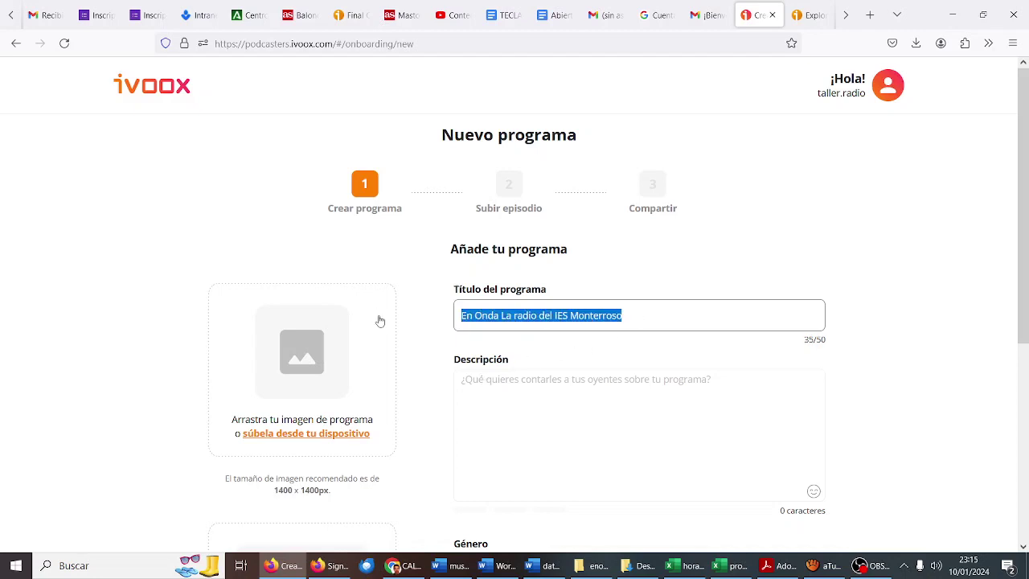
key("ctrl+c")
left_click(486, 394)
key("ctrl+v")
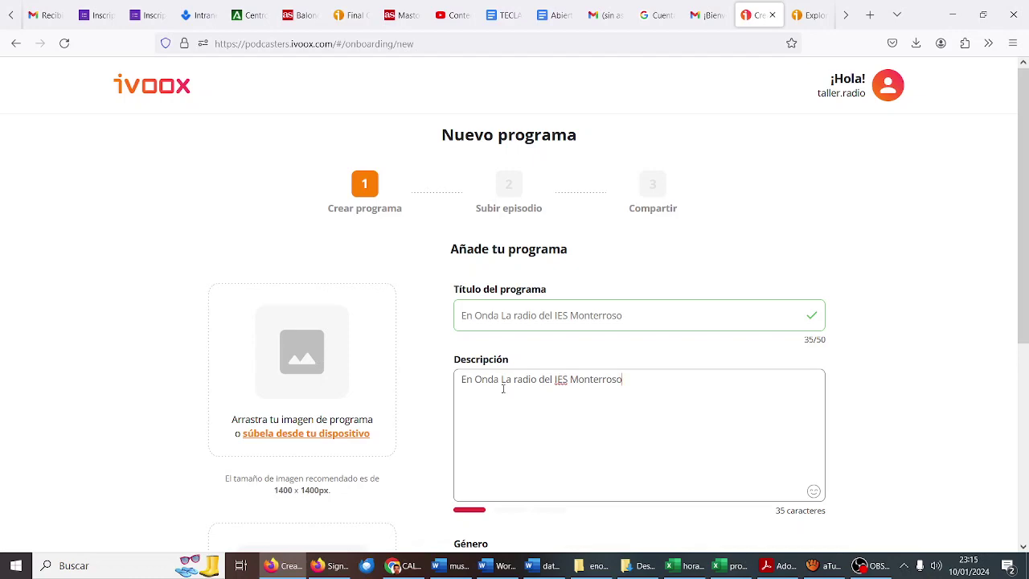
left_click(599, 566)
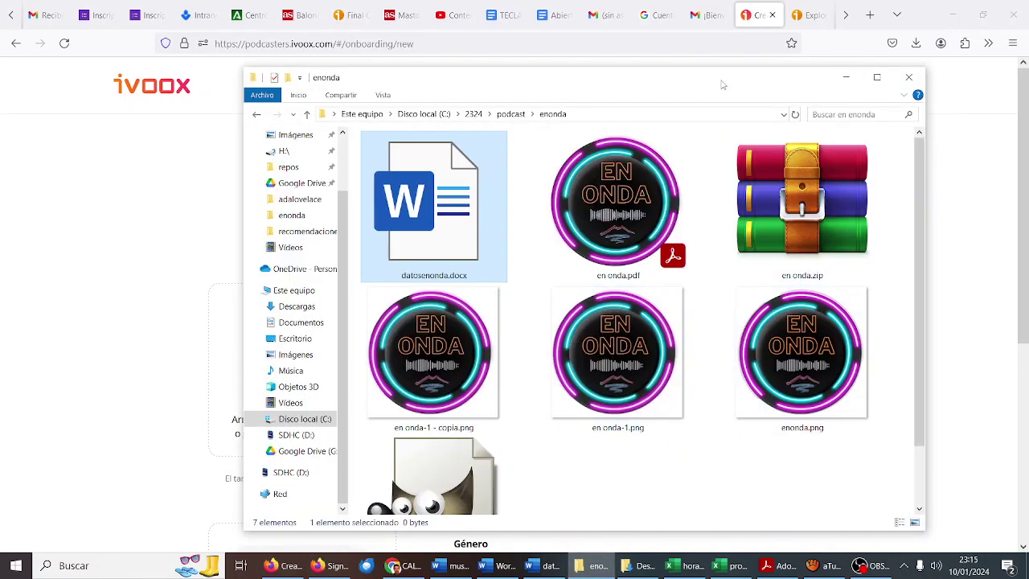
Step: Drag enonda.png from the enonda folder onto the program image area
left_click_drag(722, 84, 799, 84)
left_click_drag(879, 357, 281, 388)
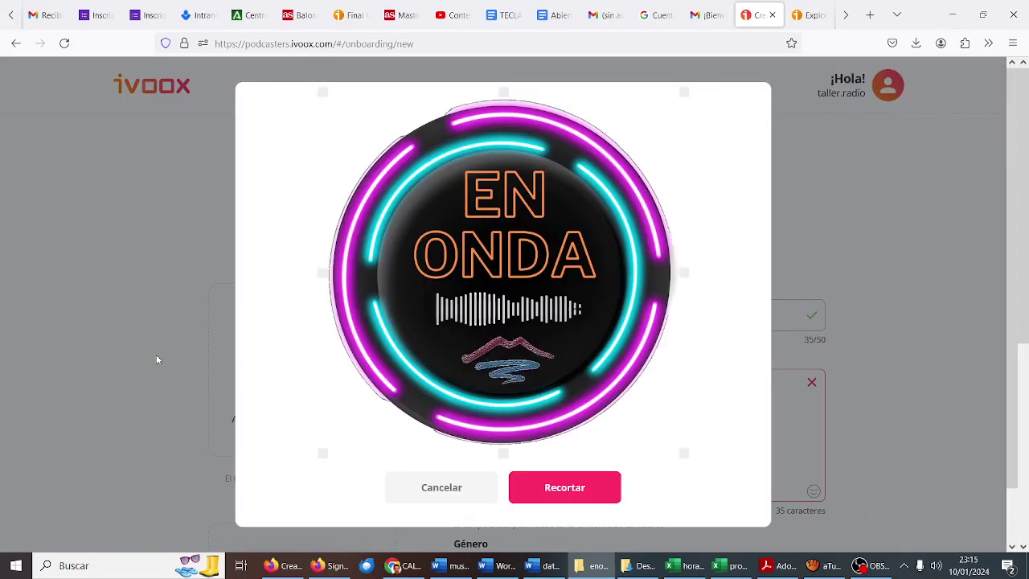
Step: Crop the EN ONDA logo, then set Género to Podcasting and Idioma to Castellano
left_click(564, 487)
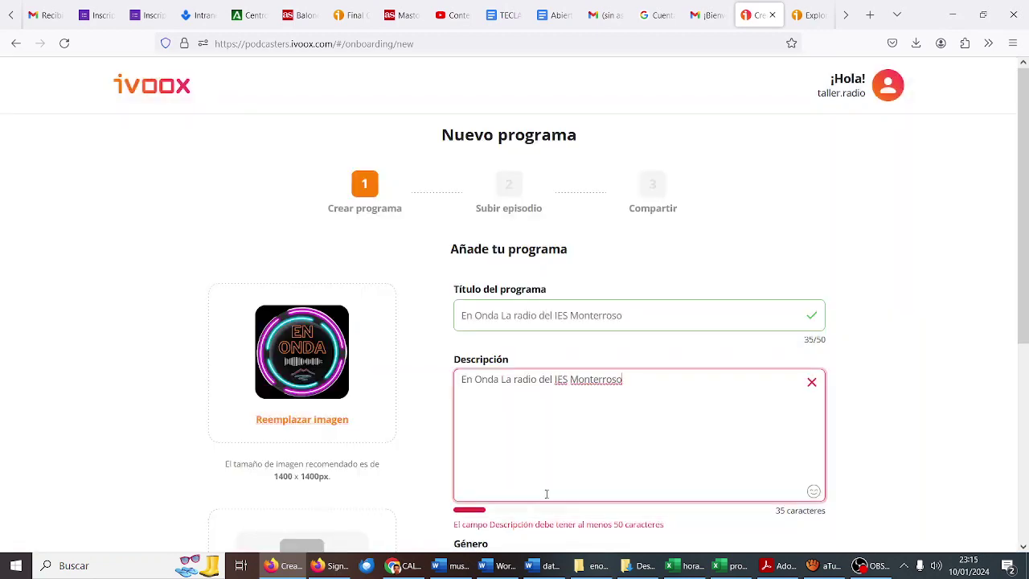
scroll(414, 355, "down", 3)
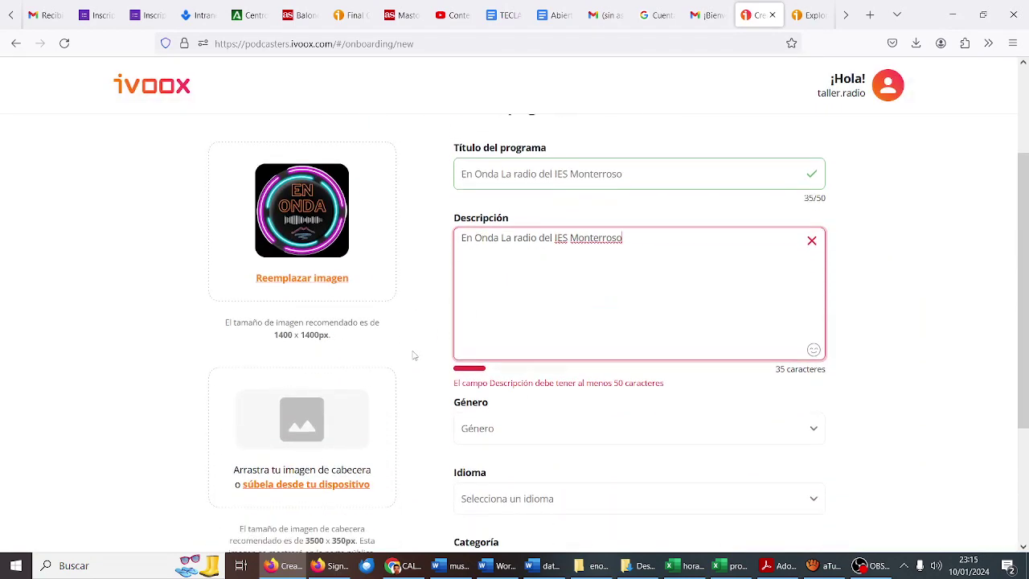
scroll(413, 355, "down", 1)
left_click(554, 280)
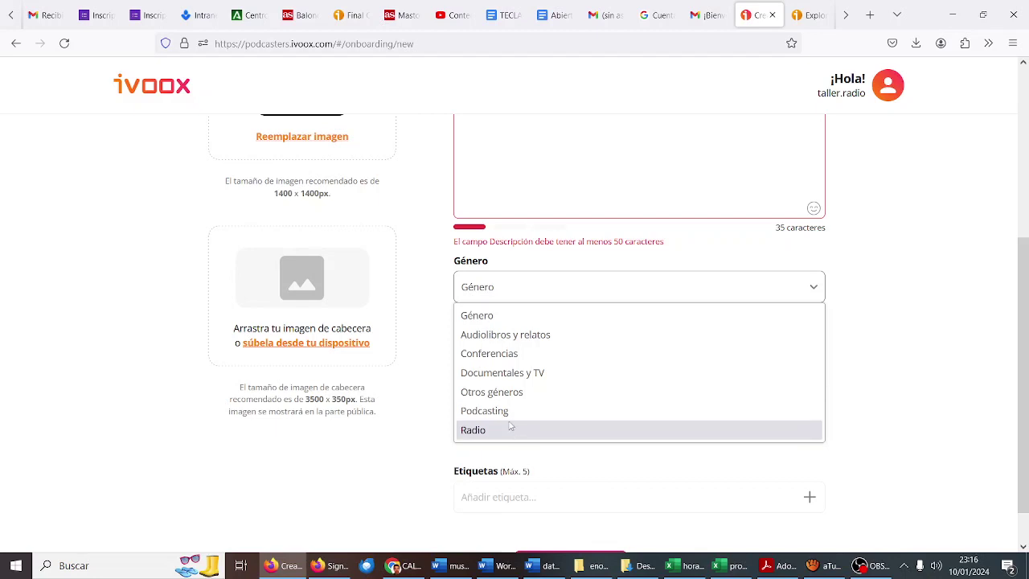
left_click(509, 411)
left_click(530, 369)
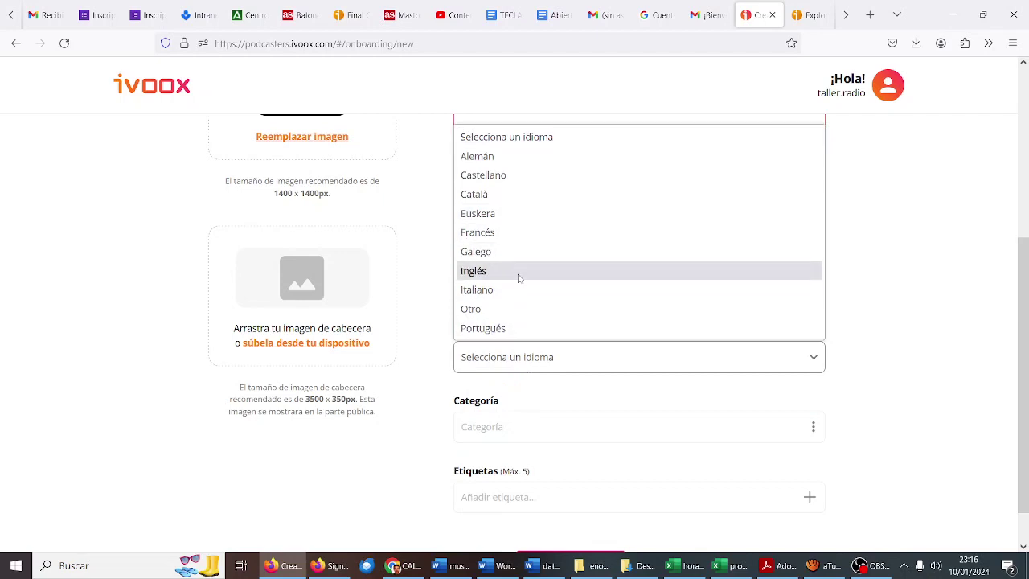
left_click(519, 180)
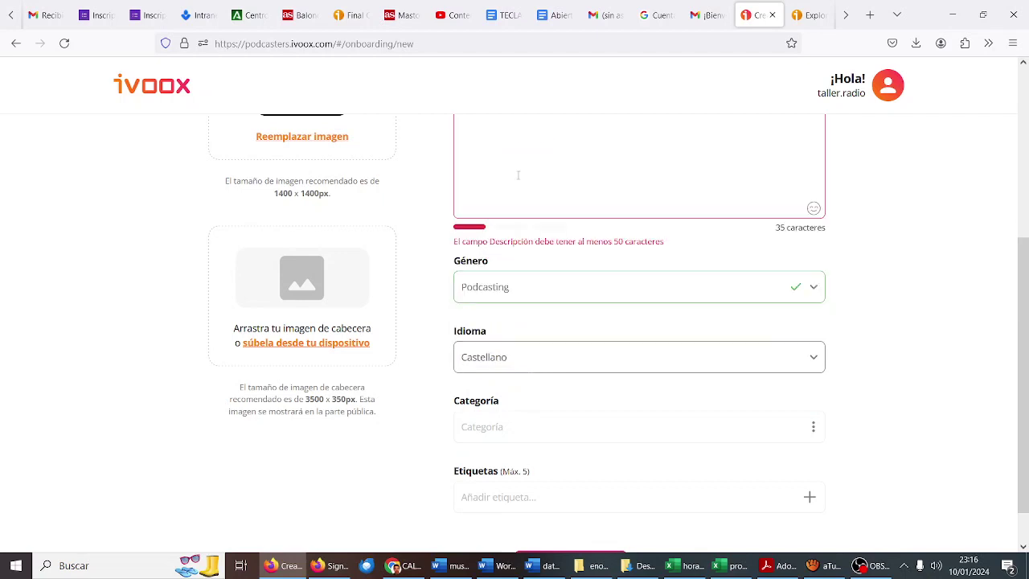
scroll(538, 321, "down", 1)
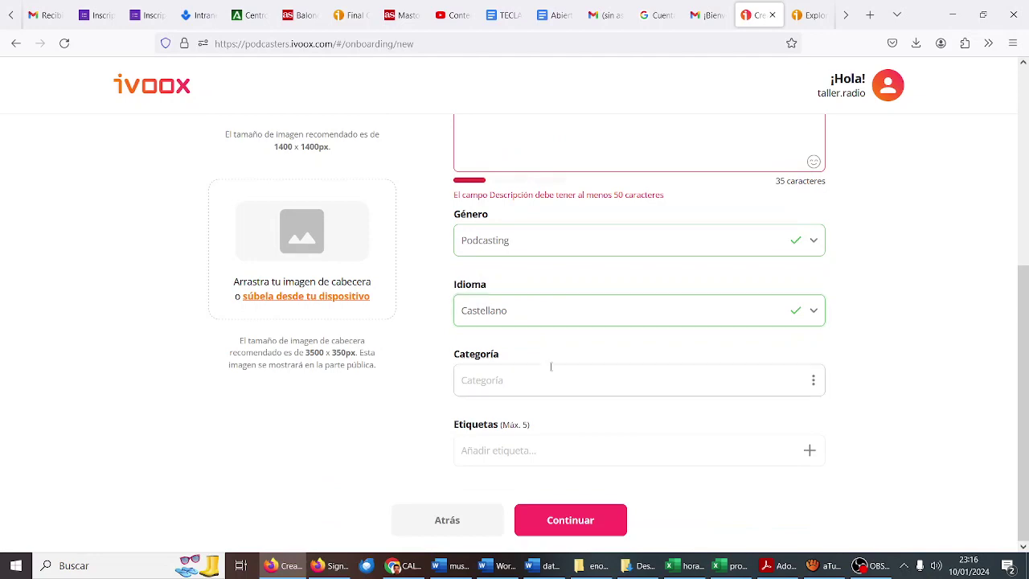
Step: Choose Bienestar y Familia / Hijos y educación as the category, finding it by searching 'educa'
left_click(548, 378)
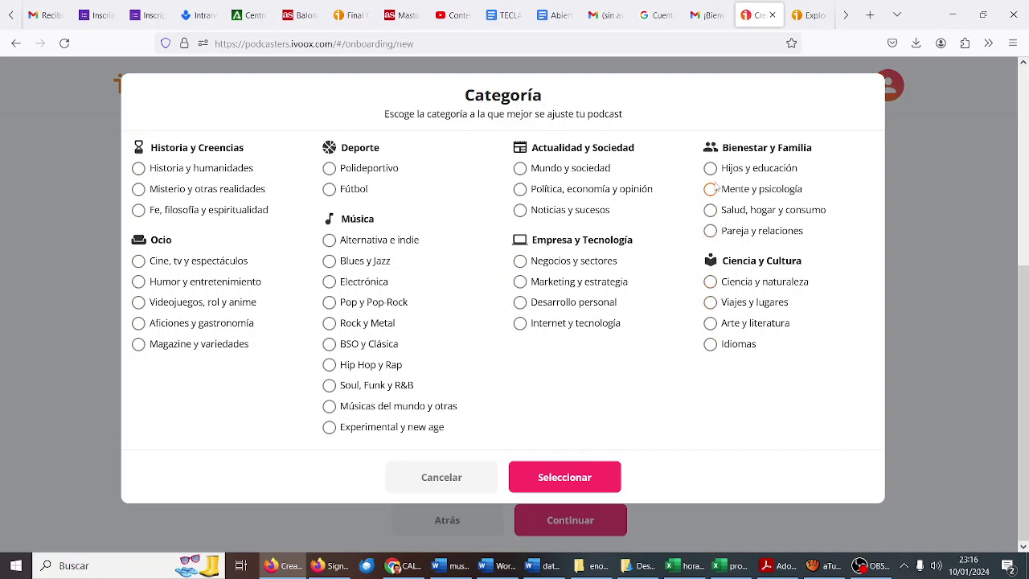
left_click(712, 170)
key("ctrl+f")
type("educa")
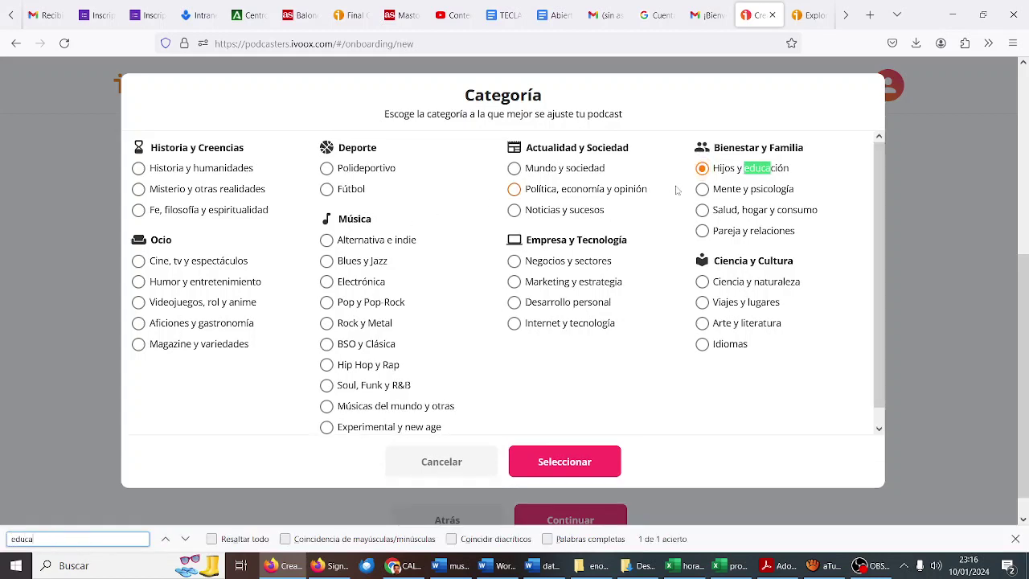
left_click(702, 170)
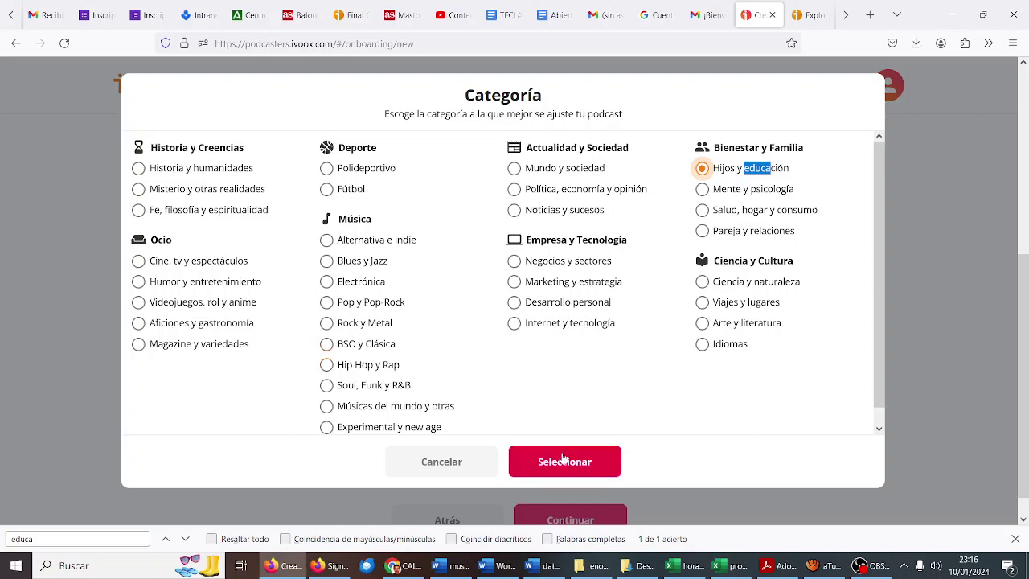
left_click(563, 460)
scroll(539, 383, "down", 3)
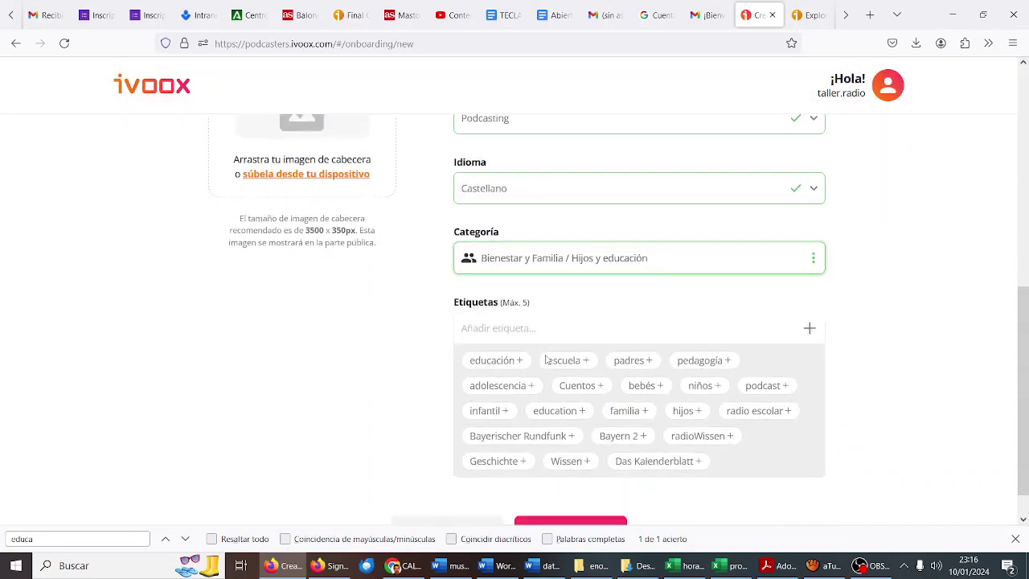
Step: Tag the program with educación, escuela, radio escolar, instituto and adolescencia
left_click(520, 341)
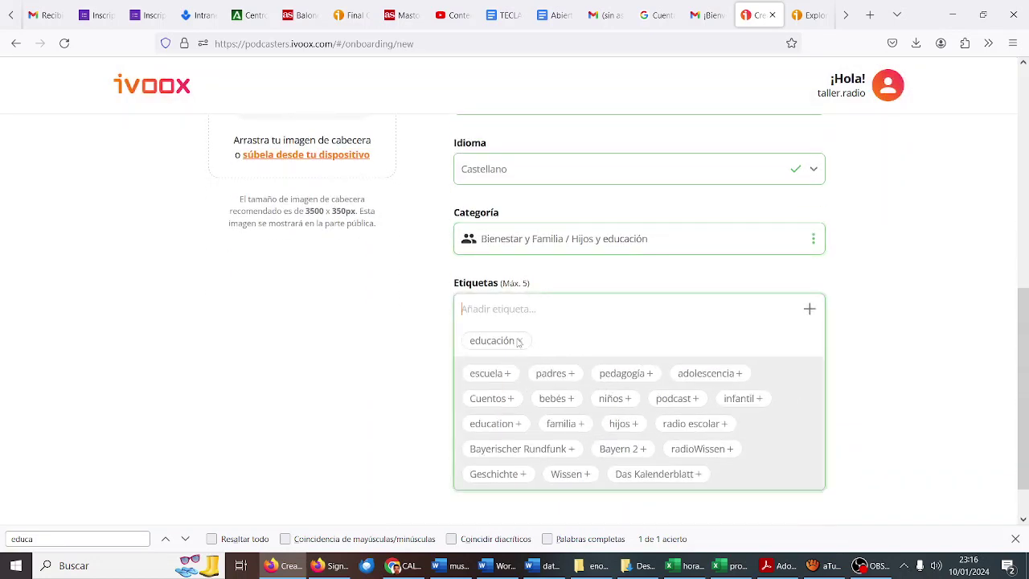
left_click(507, 378)
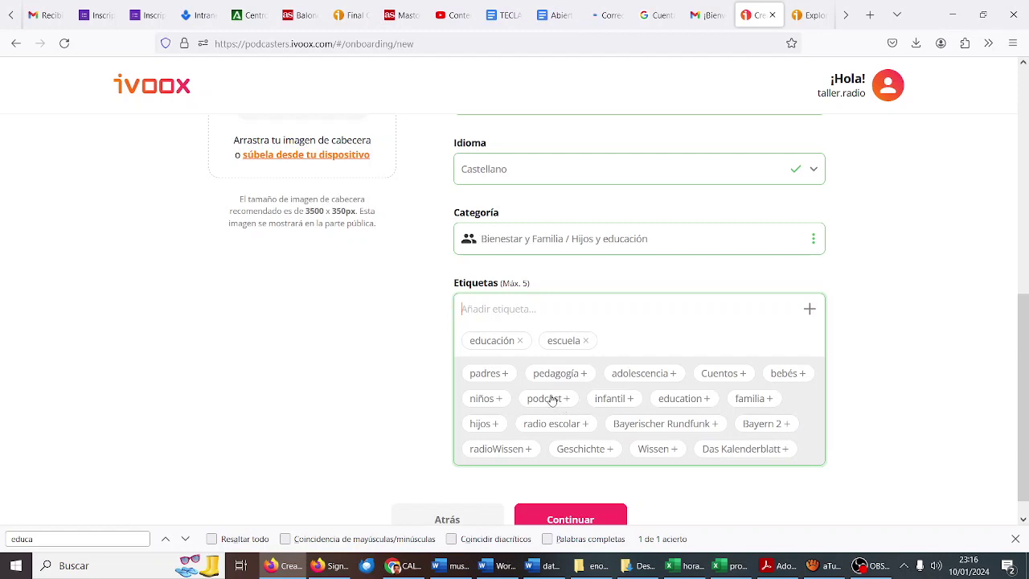
left_click(555, 426)
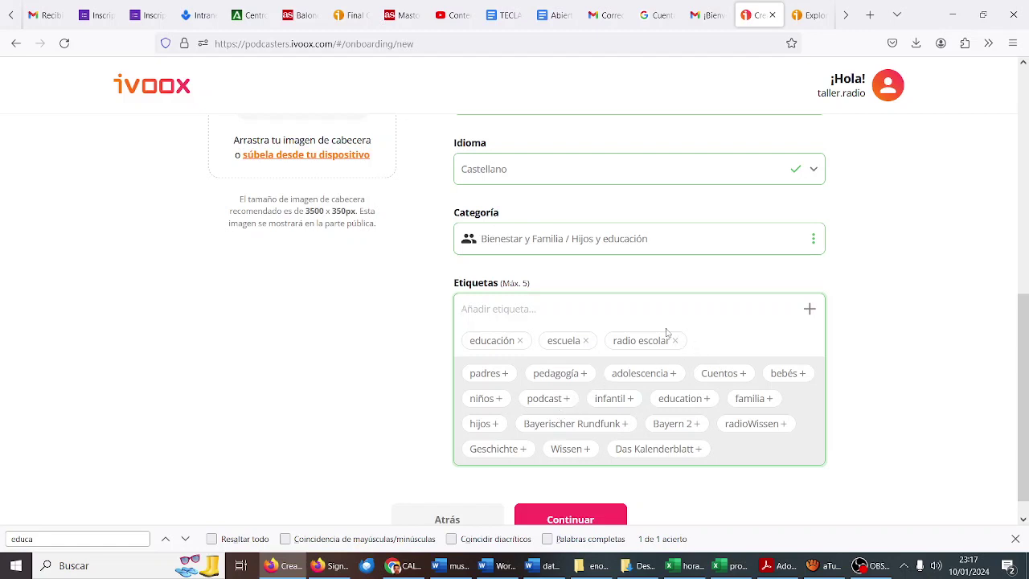
type("instituto")
key("Return")
left_click(661, 373)
scroll(624, 361, "down", 1)
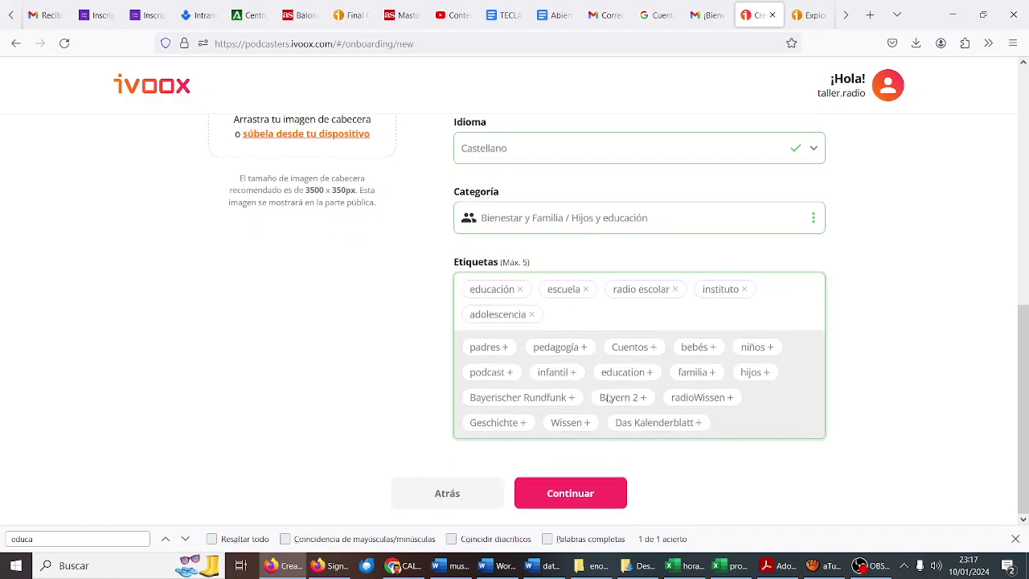
left_click(571, 492)
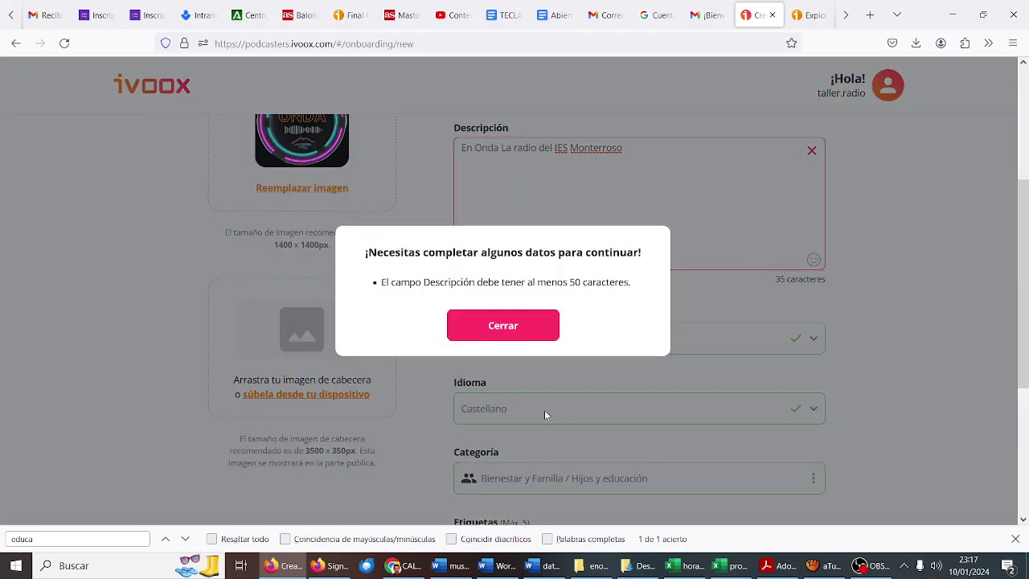
Step: Finish the En Onda description with 'es tu nuevo podcast en el que vas a poder expresarte'
left_click(539, 340)
left_click(616, 185)
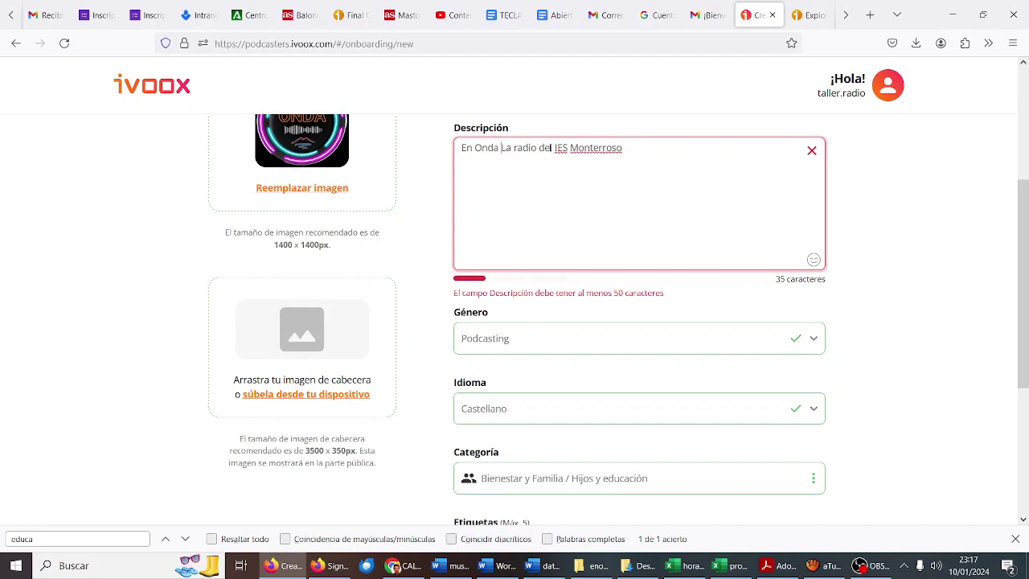
type("es tu nuevo podcas")
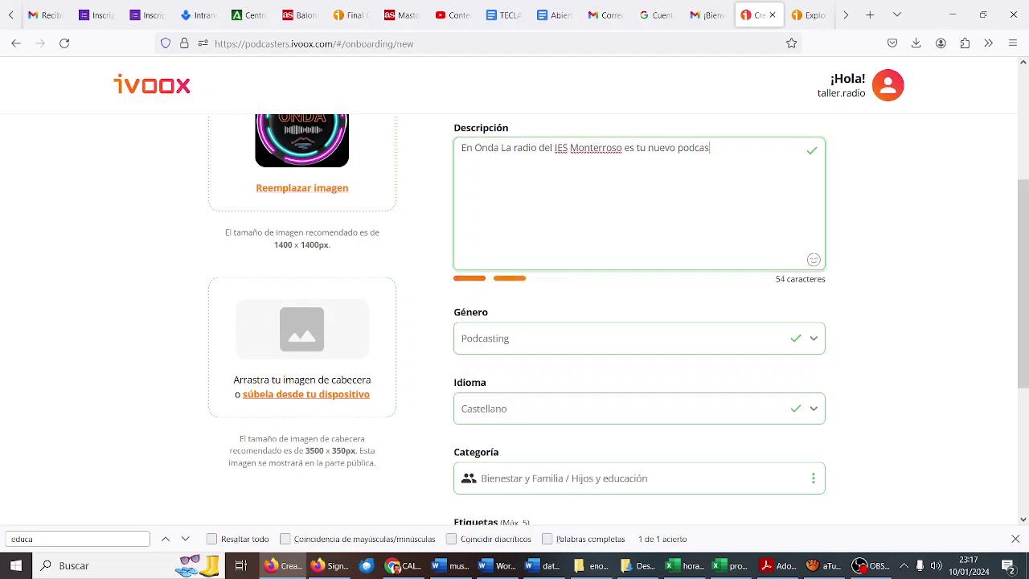
type("t en el que vas a poder ")
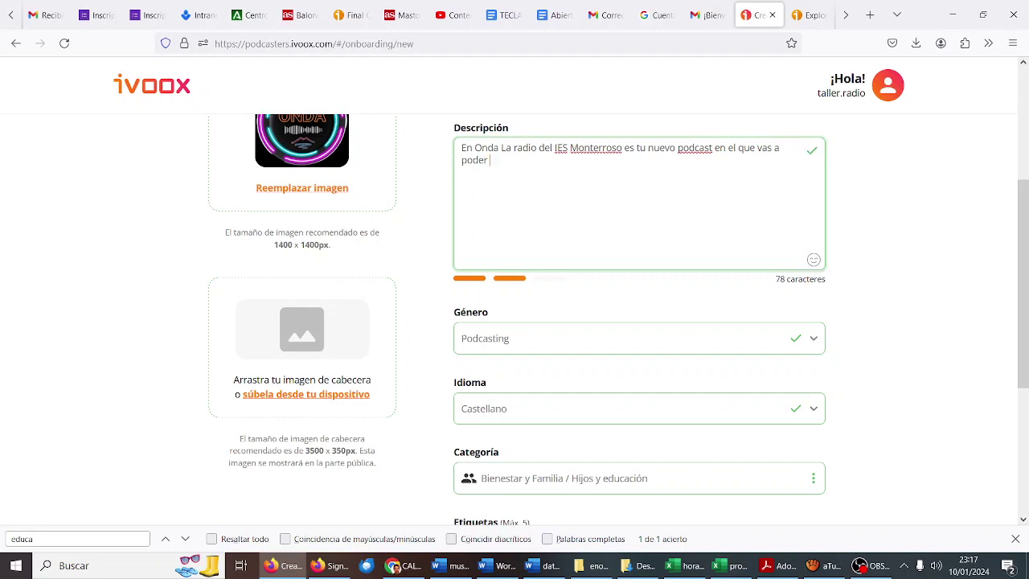
type("expresarte.")
Step: Scroll past Etiquetas and continue to step 2, Subir episodio
scroll(632, 297, "up", 1)
scroll(633, 297, "up", 1)
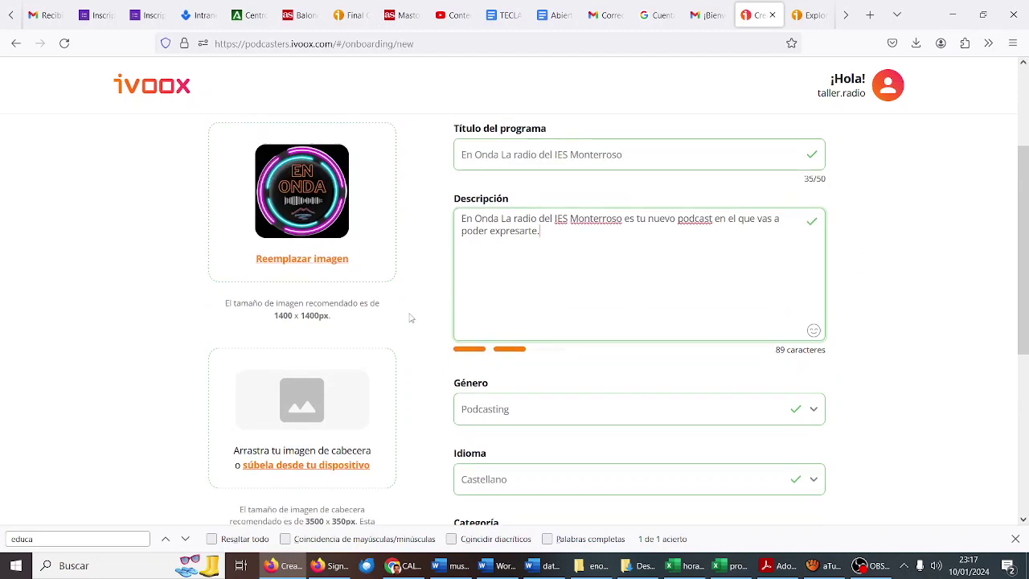
scroll(410, 317, "down", 1)
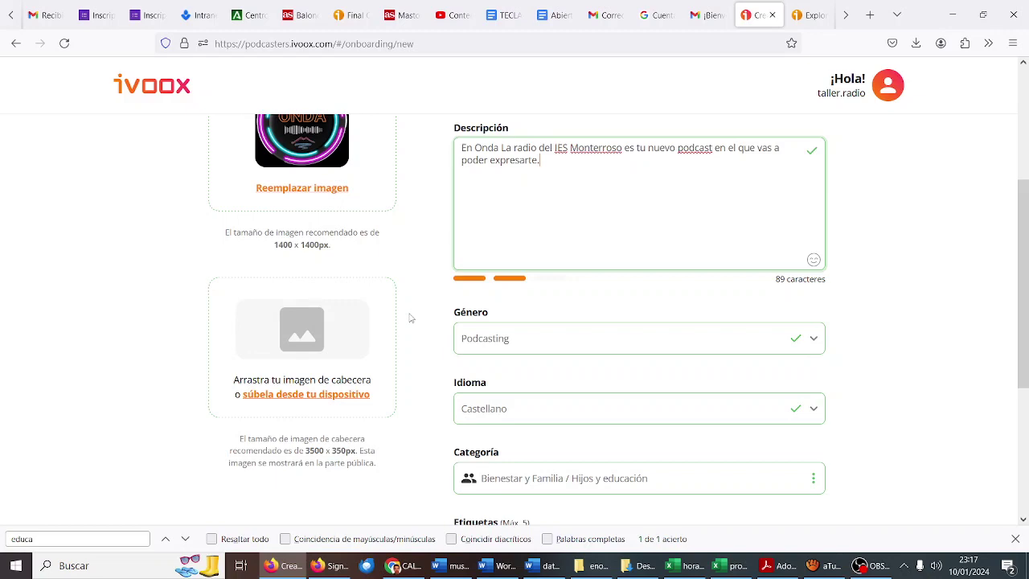
scroll(410, 317, "down", 4)
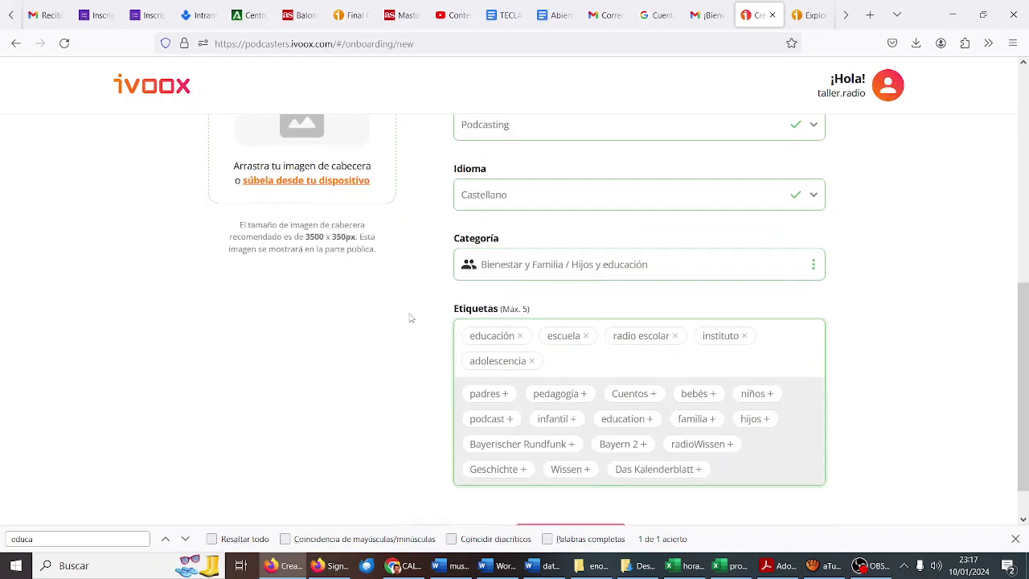
left_click(583, 495)
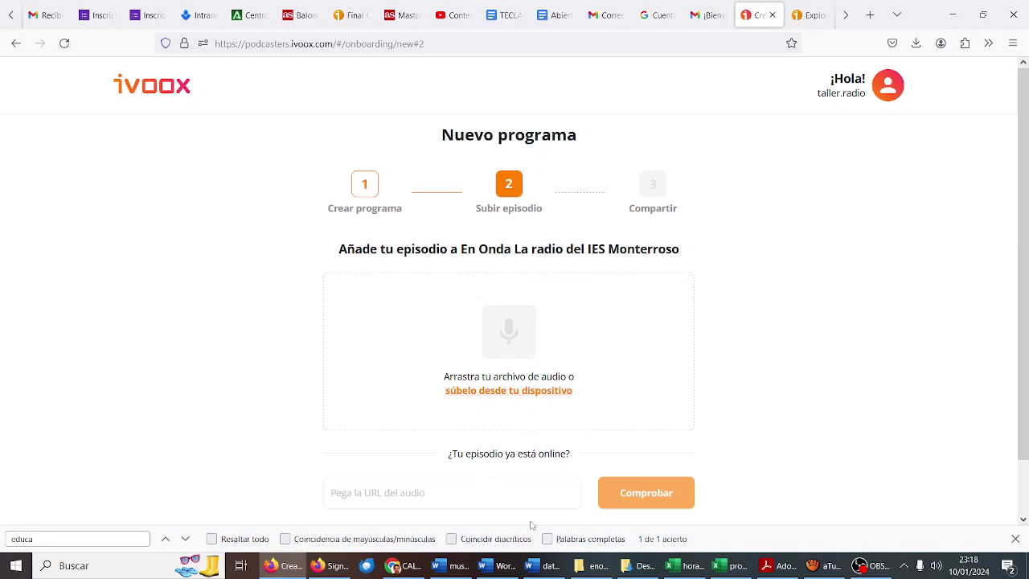
Step: Open the Audacity project s0206.aup3 from the podcast's s0206 folder
left_click(597, 567)
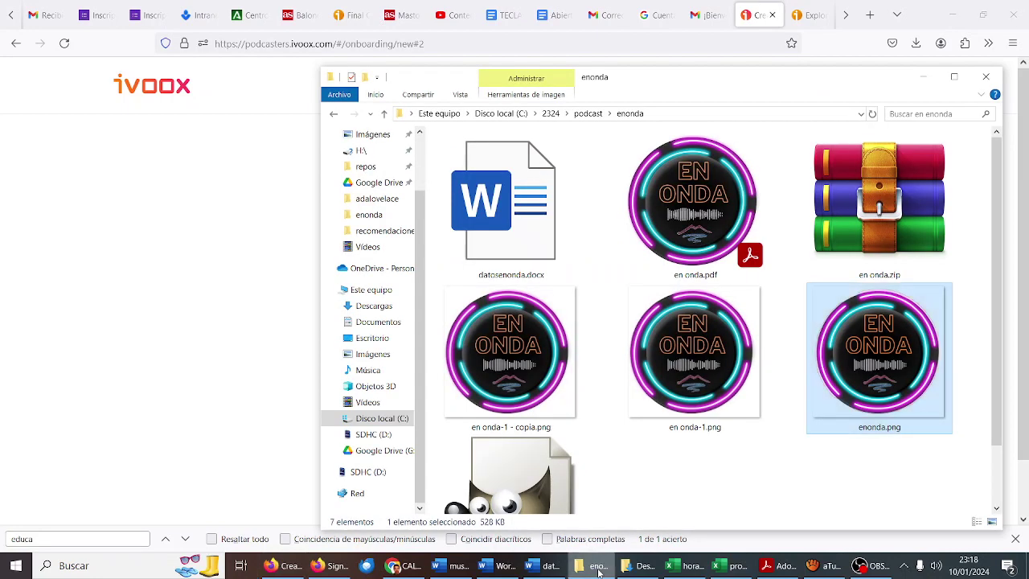
left_click(588, 113)
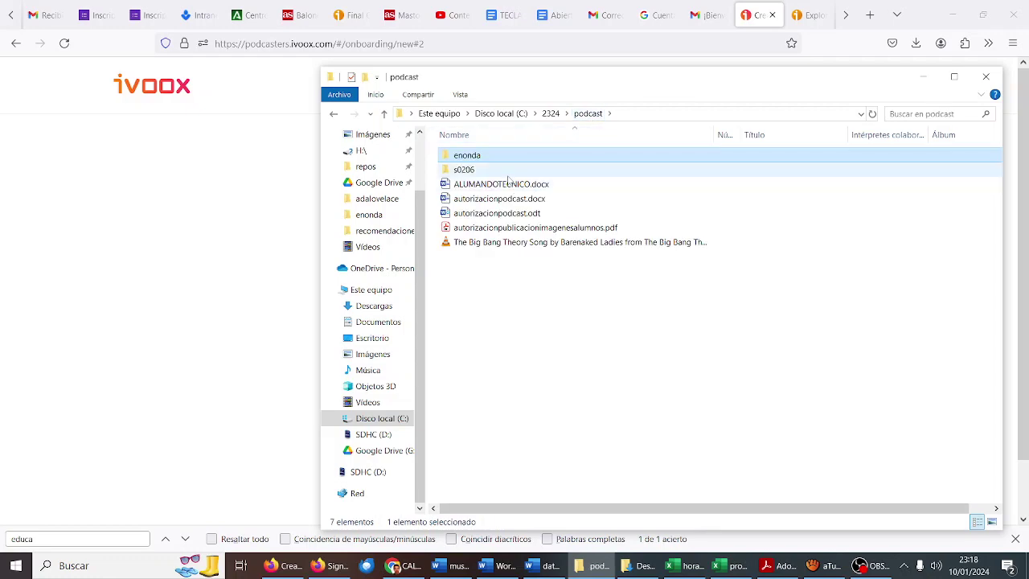
double_click(508, 172)
left_click_drag(574, 83, 447, 33)
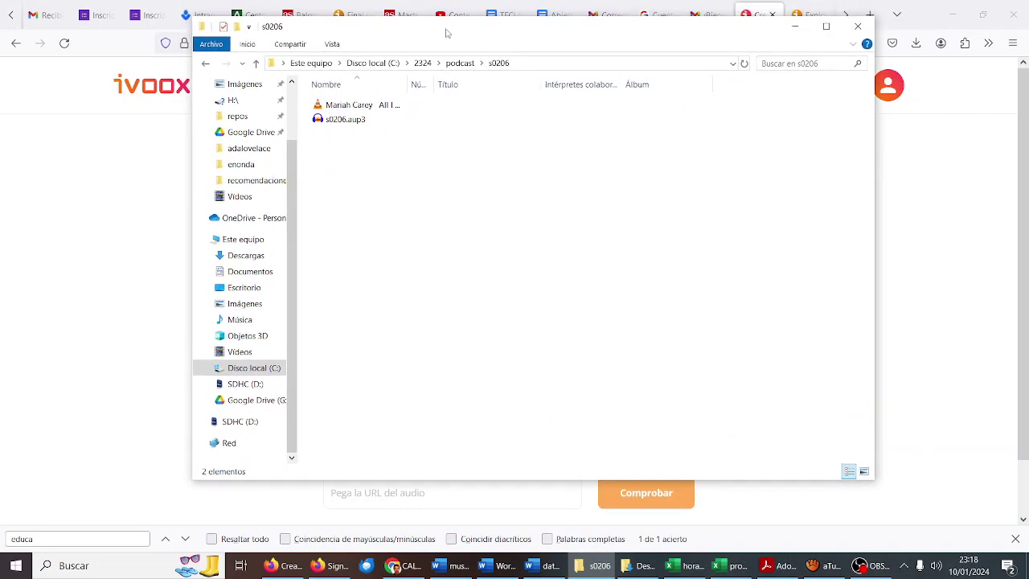
left_click(383, 122)
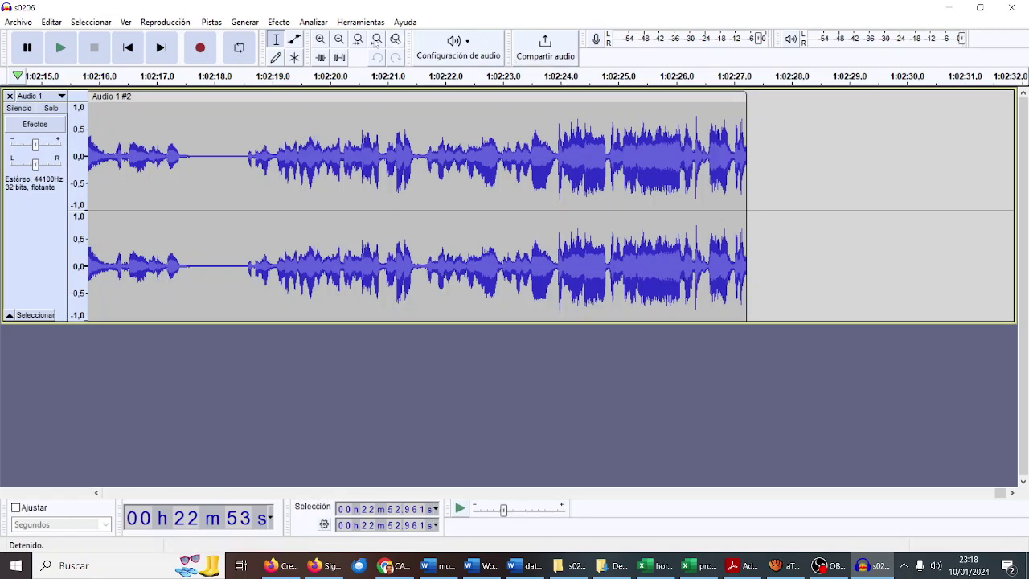
Step: Zoom out in Audacity until the whole stereo track is visible
left_click(340, 40)
left_click(340, 40)
left_click(339, 40)
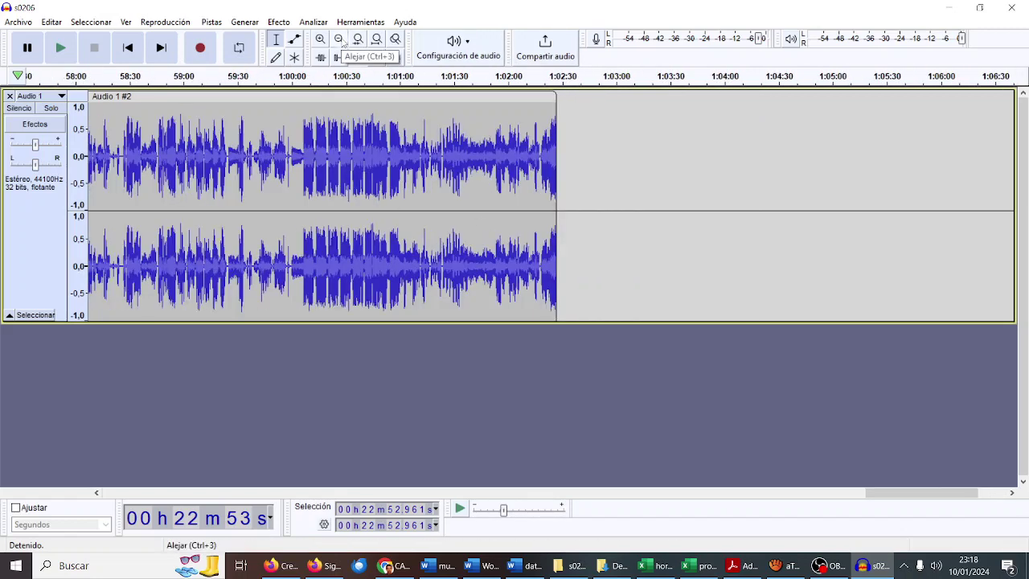
left_click(340, 40)
left_click(340, 40)
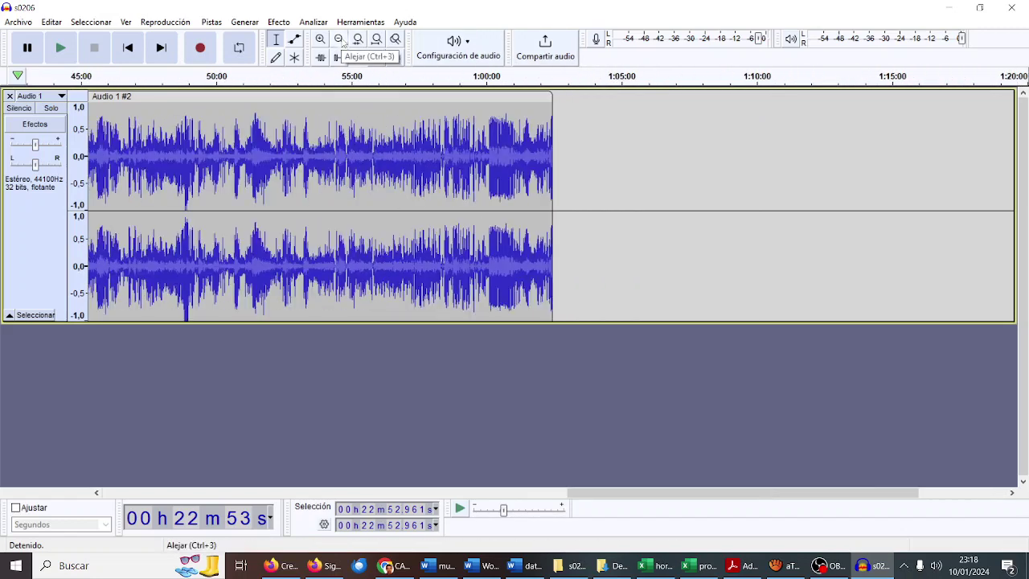
Step: Start exporting the episode with Archivo > Exportar > Exportar como MP3
left_click(17, 22)
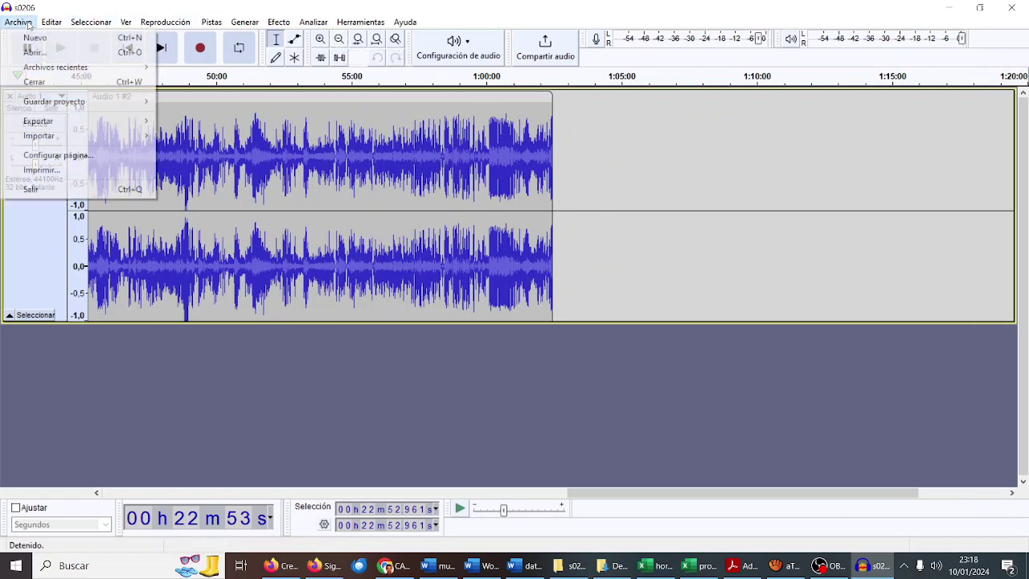
mouse_move(133, 121)
left_click(205, 122)
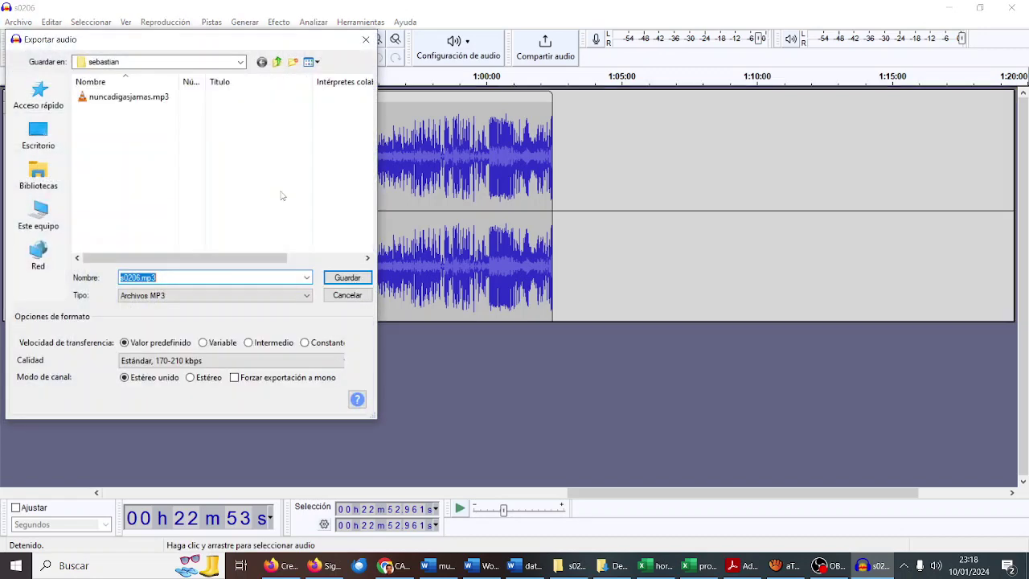
Step: Save the s0206.mp3 export into the podcast's s0206 folder
left_click(276, 62)
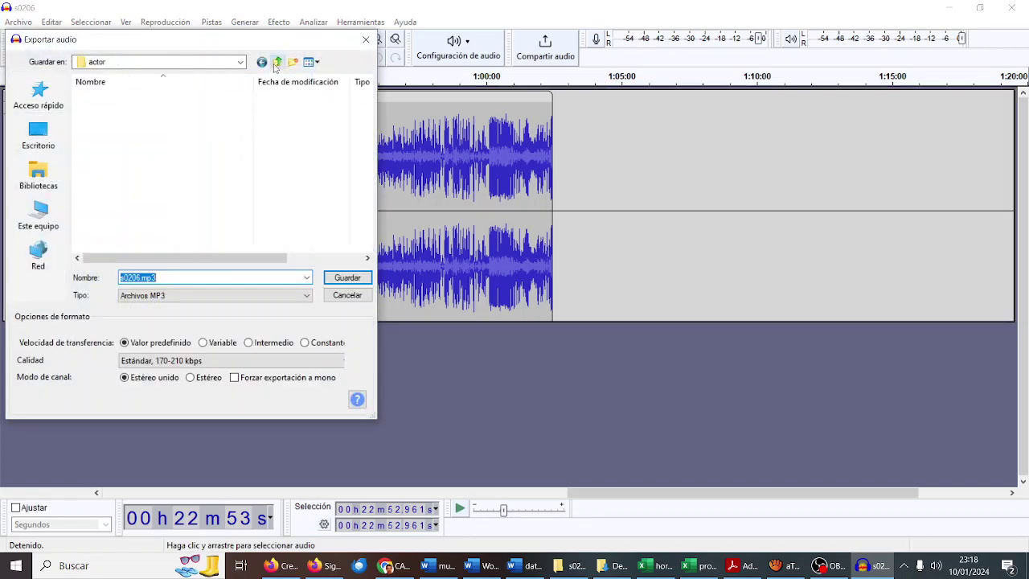
left_click(277, 63)
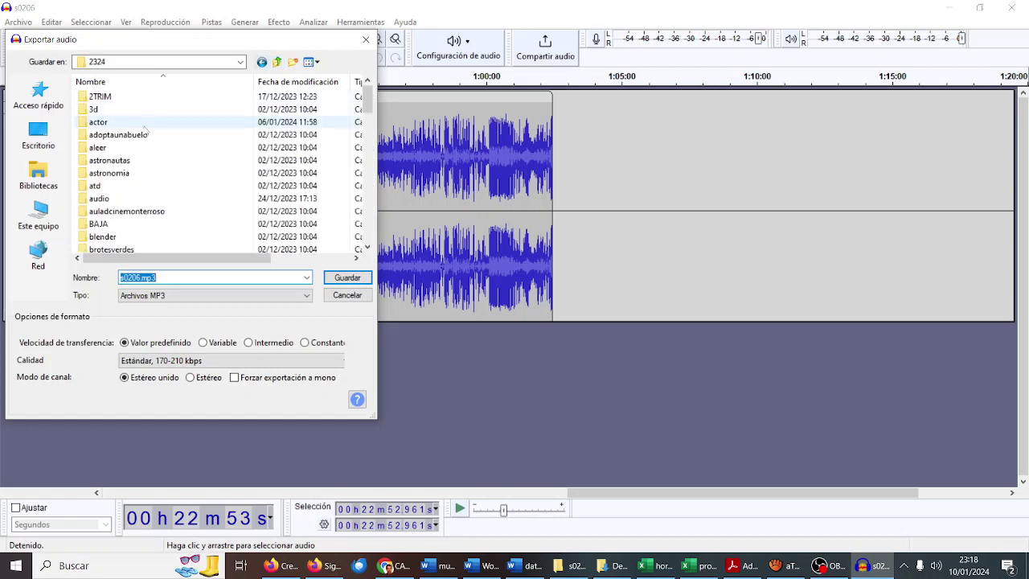
scroll(137, 168, "down", 15)
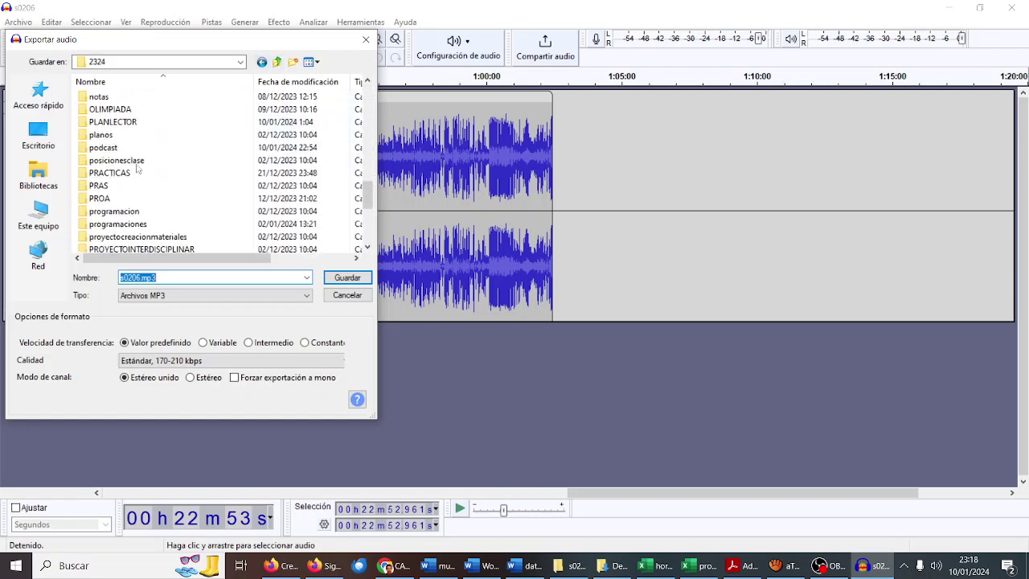
scroll(137, 169, "up", 1)
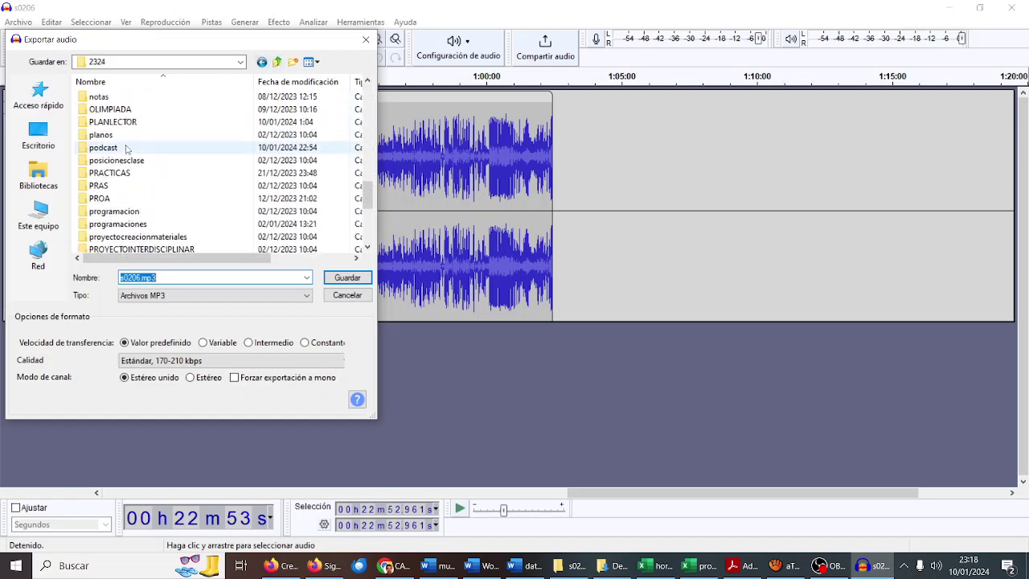
double_click(128, 151)
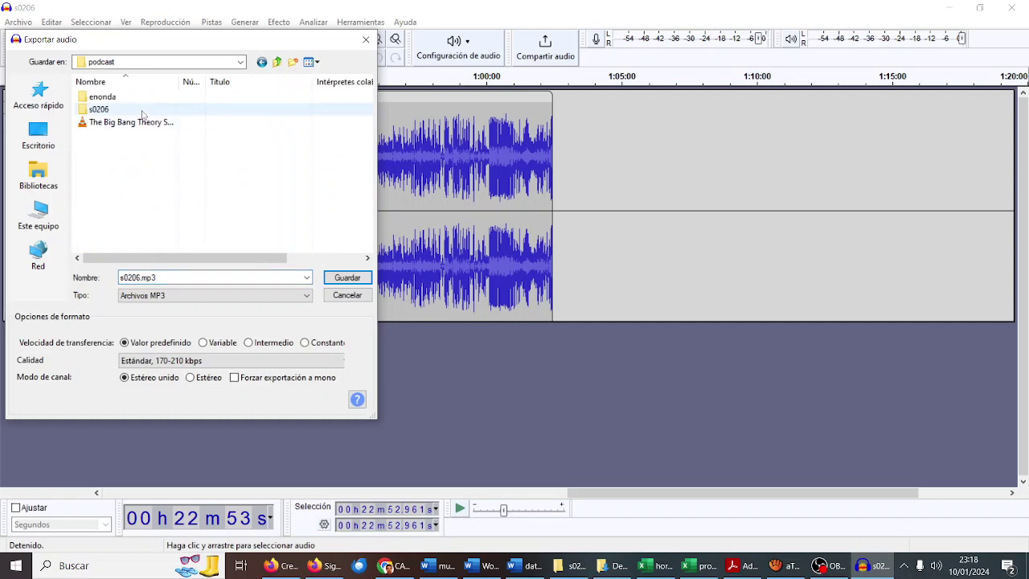
double_click(180, 110)
left_click(347, 280)
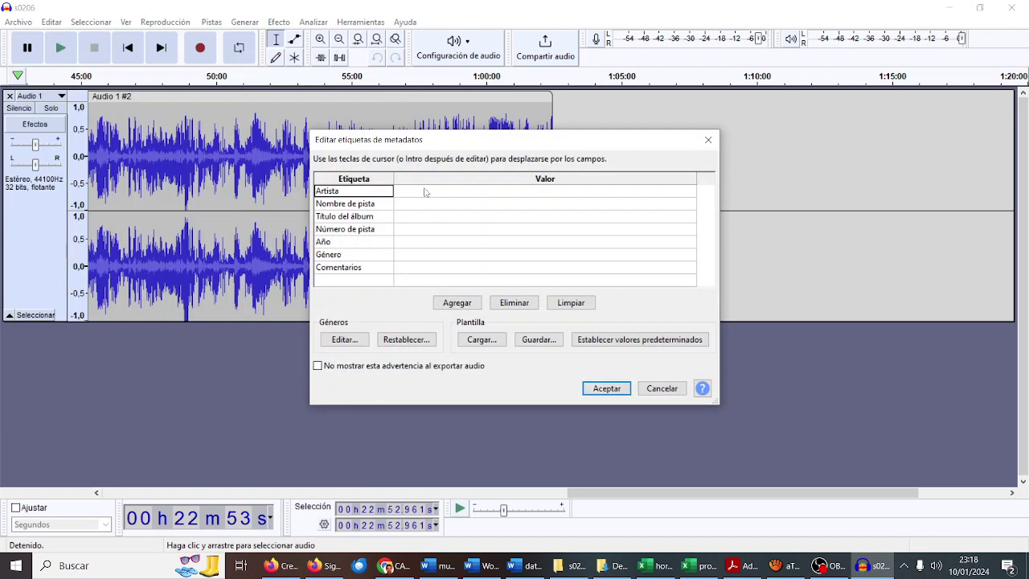
Step: Tag artist and album as Big Bang Monterroso, track name Navidad en el Monterroso
left_click(425, 191)
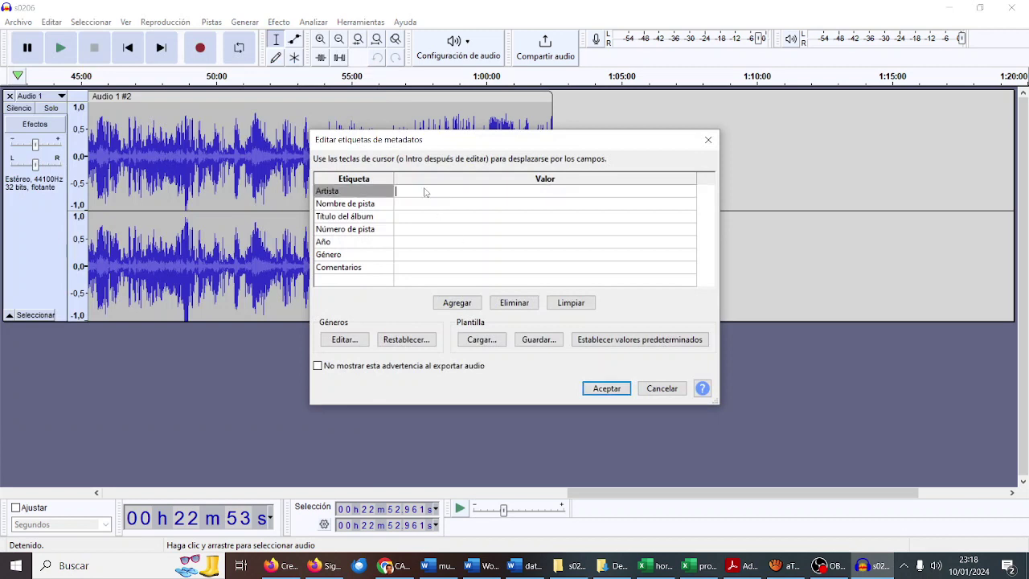
type("Big Bang Monterroso")
left_click(431, 207)
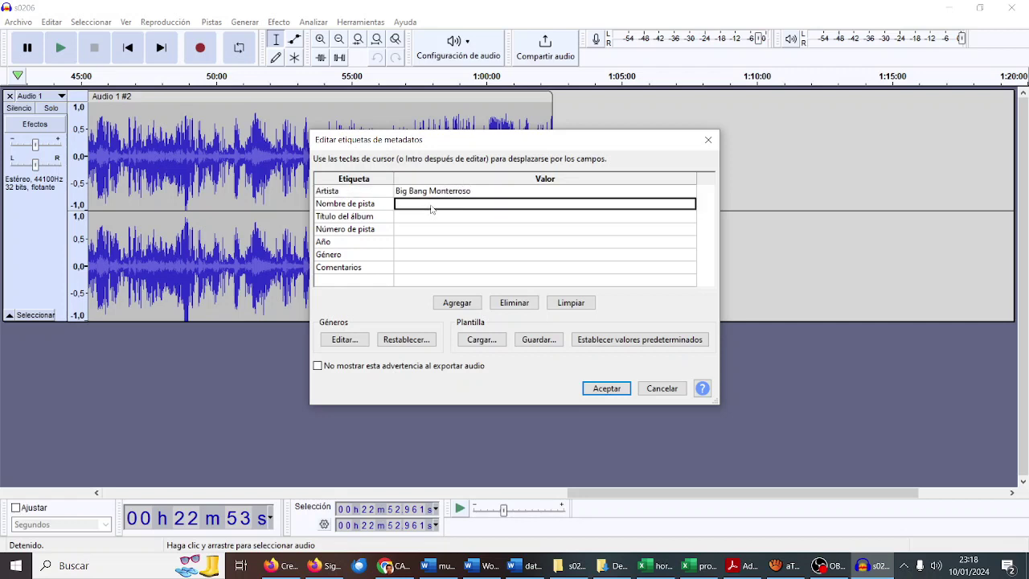
type("Navida")
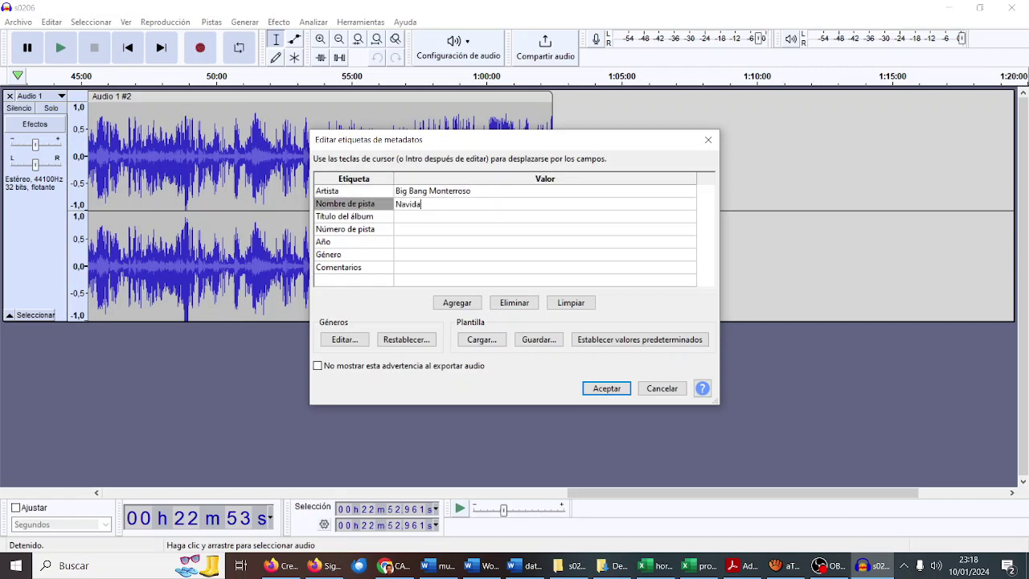
type("d en el Monterroso")
left_click(406, 218)
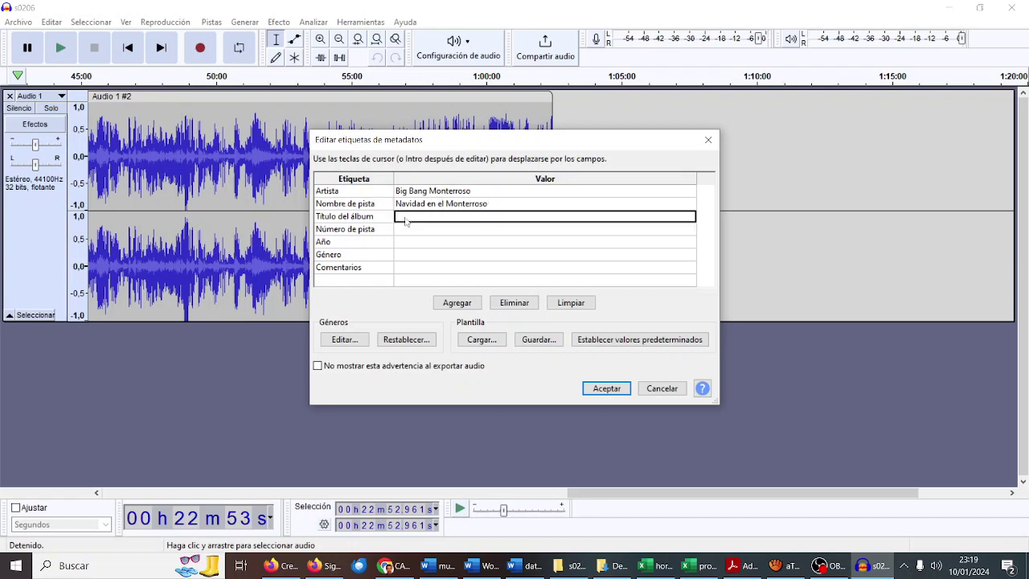
type("Big ")
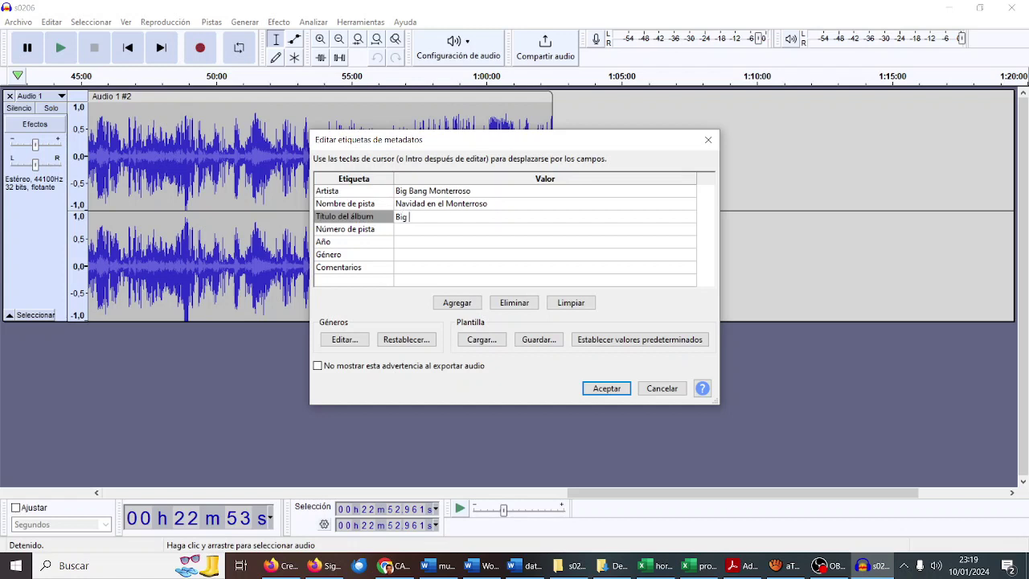
type("Bang Monterroso")
Step: Set the export track number to S02E06 and the year to 2023
left_click(406, 231)
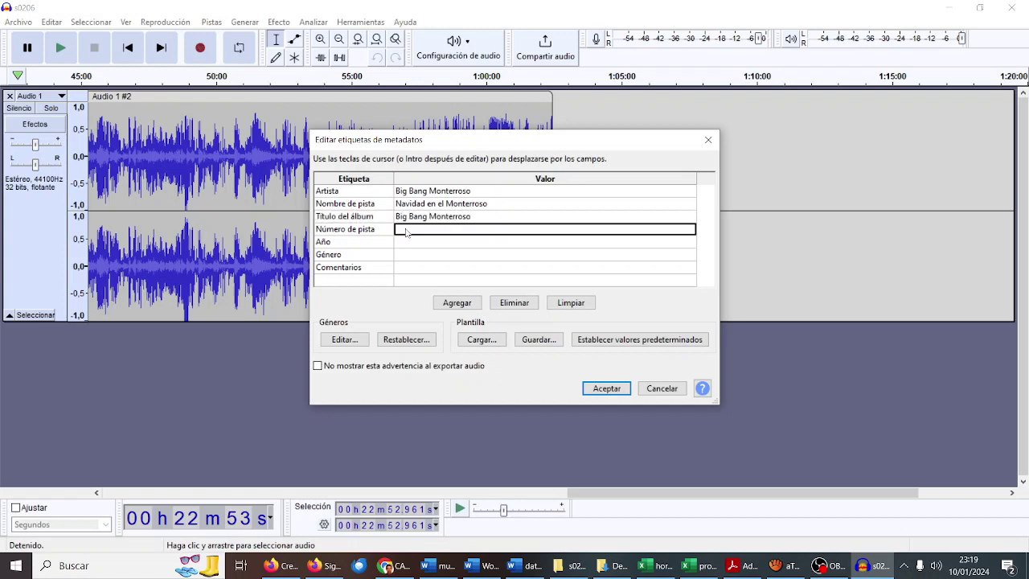
type("5")
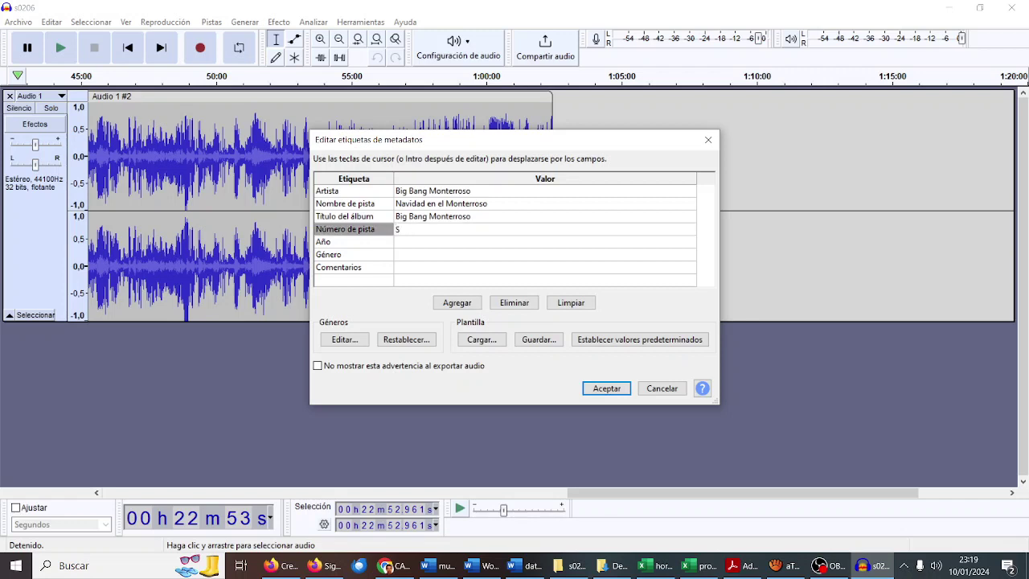
type("02E06")
left_click(409, 246)
type("2023")
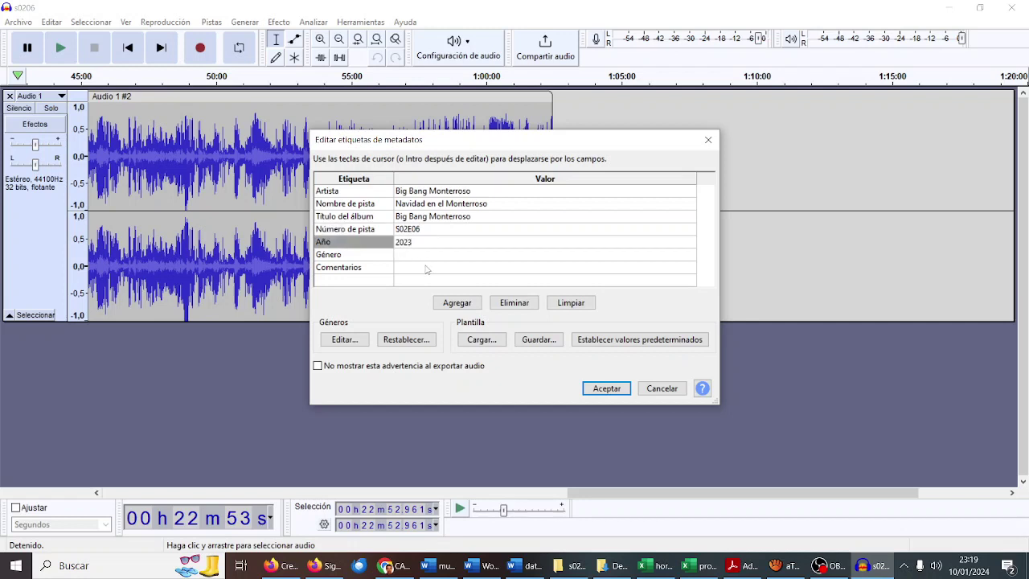
left_click(430, 256)
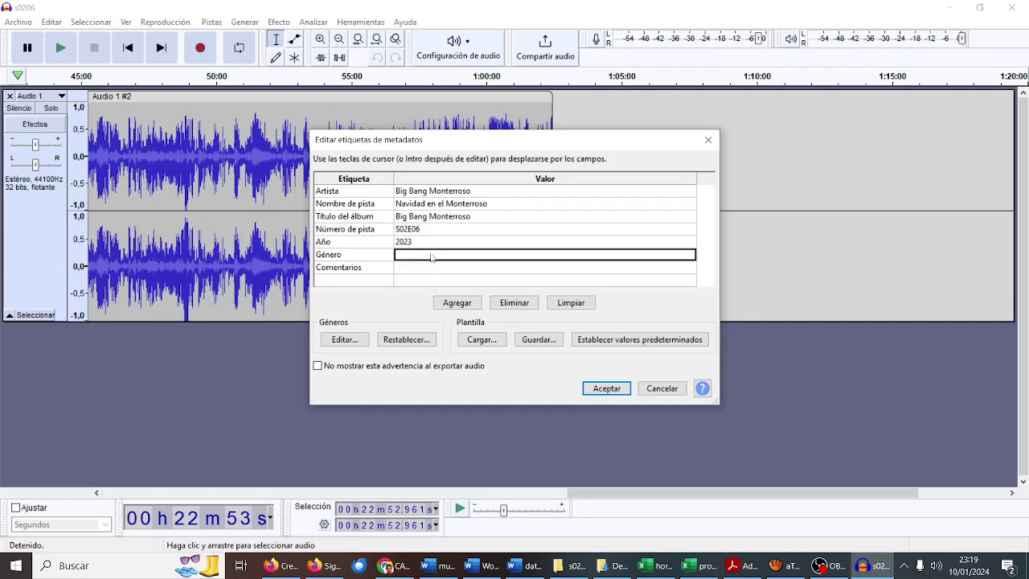
Step: Set the genre to Podcast and accept the metadata to start the MP3 export
type("pO")
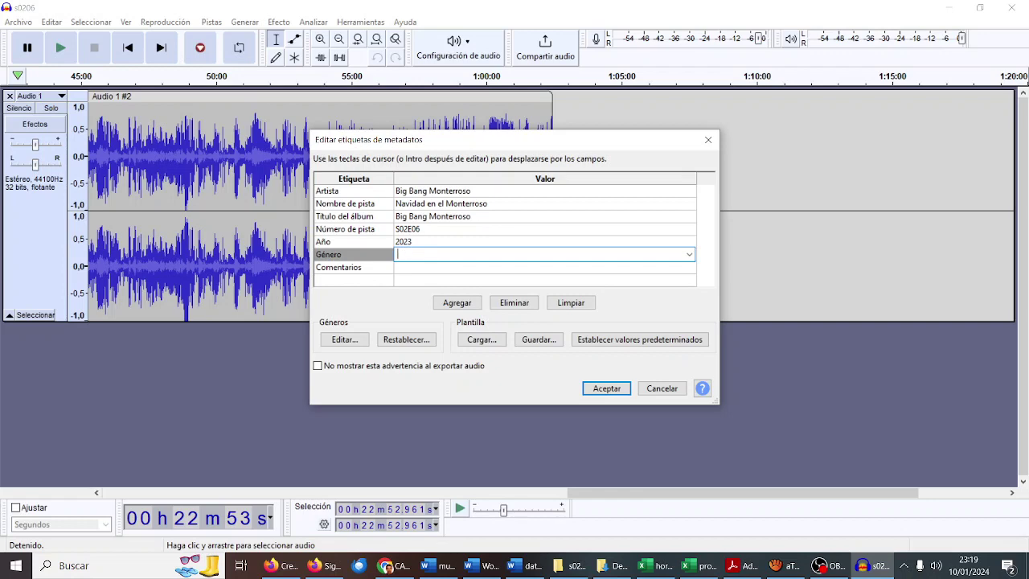
type("Podcast")
left_click(590, 386)
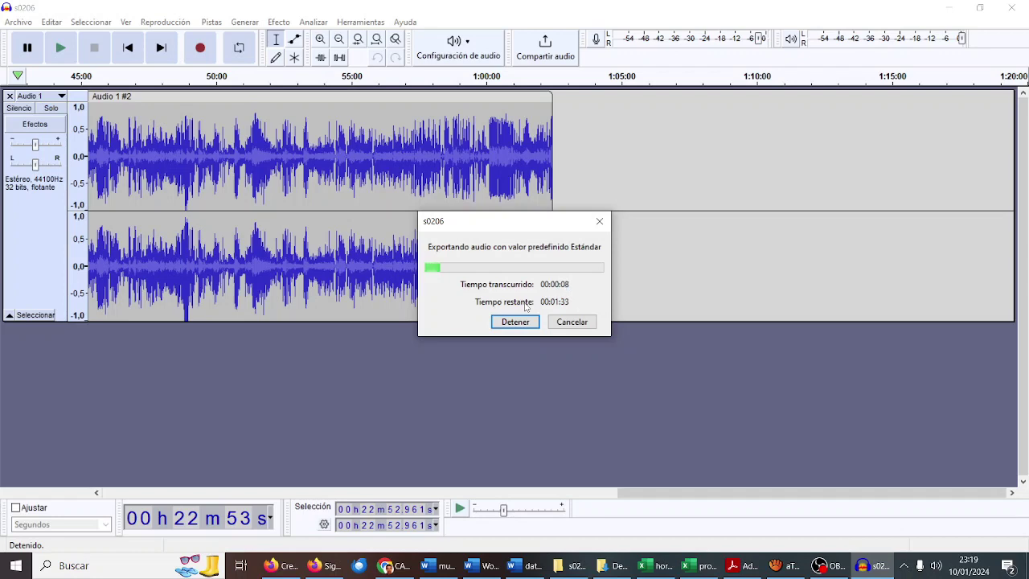
Step: Check the iVoox upload page and the export progress until s0206.mp3 finishes
left_click(287, 574)
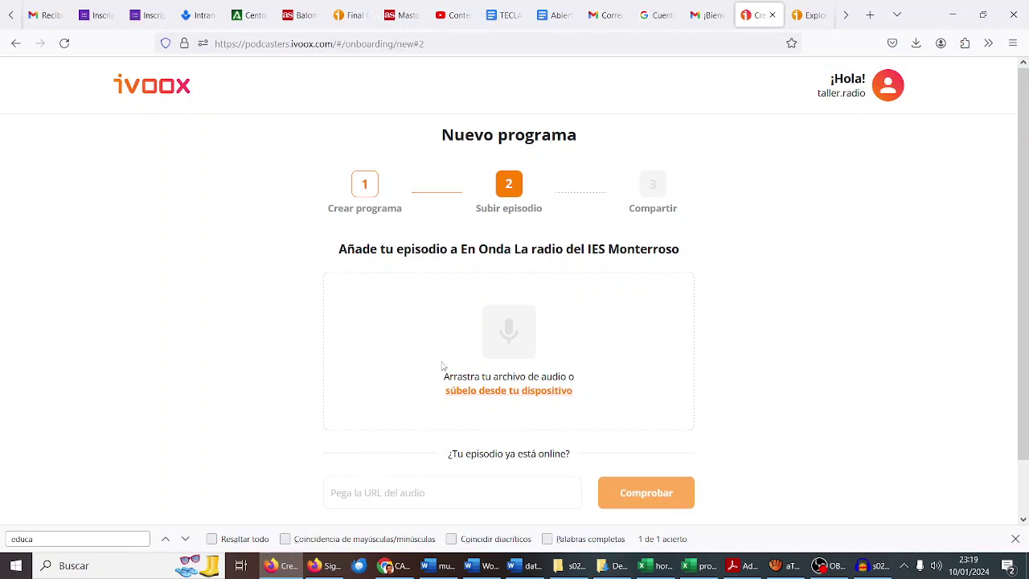
scroll(372, 346, "down", 2)
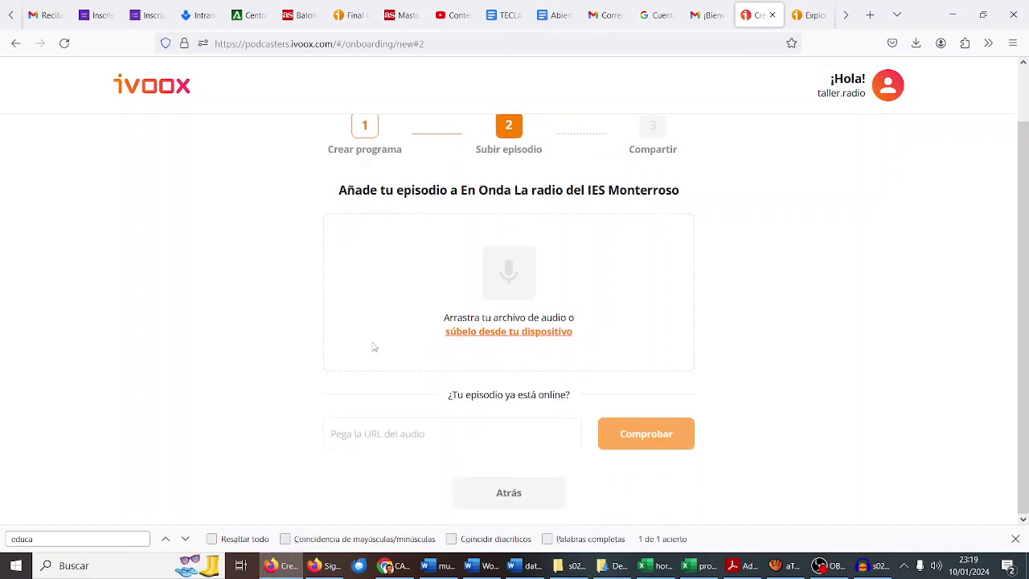
scroll(372, 347, "up", 2)
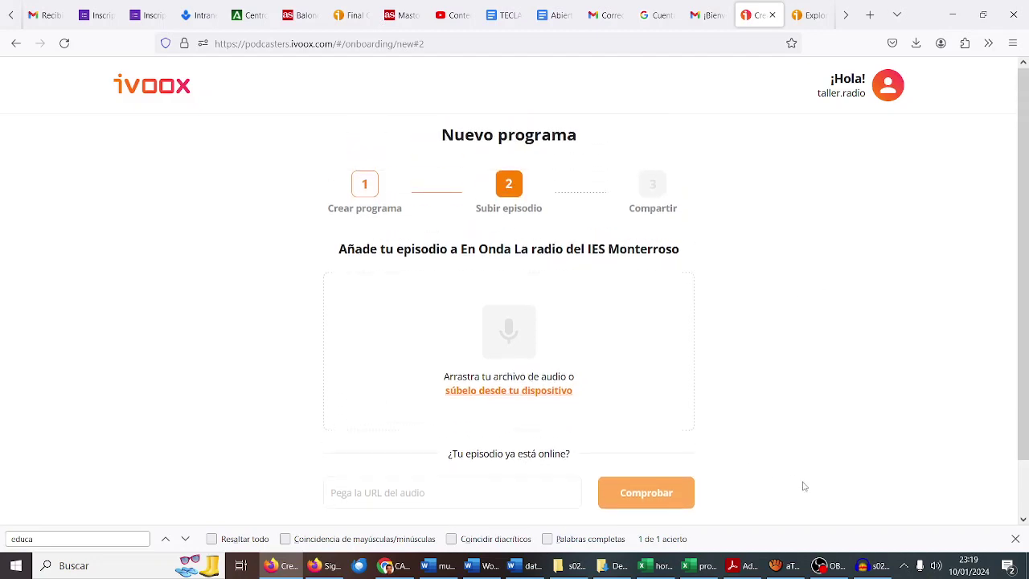
left_click(873, 566)
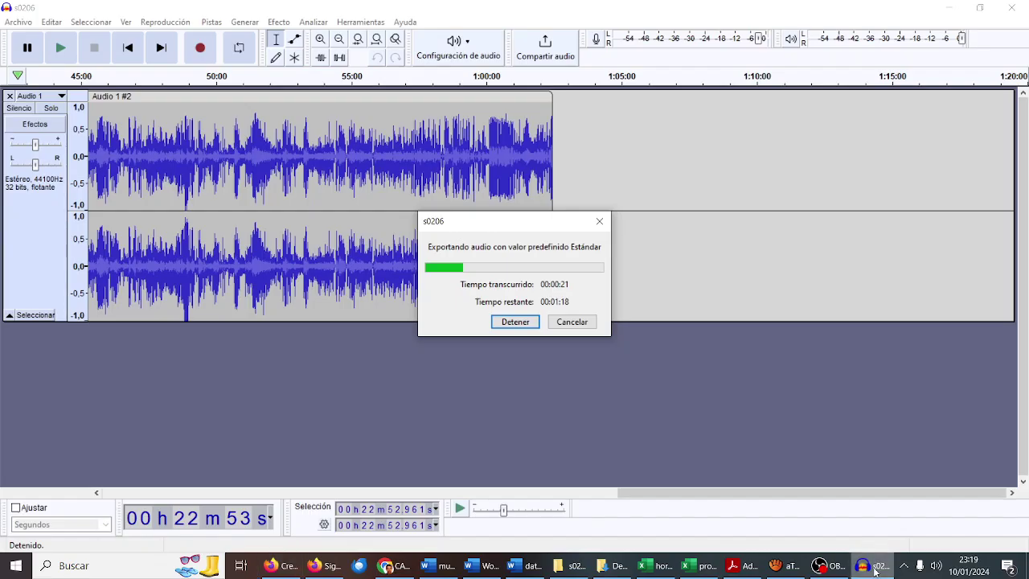
left_click(828, 565)
left_click(1012, 404)
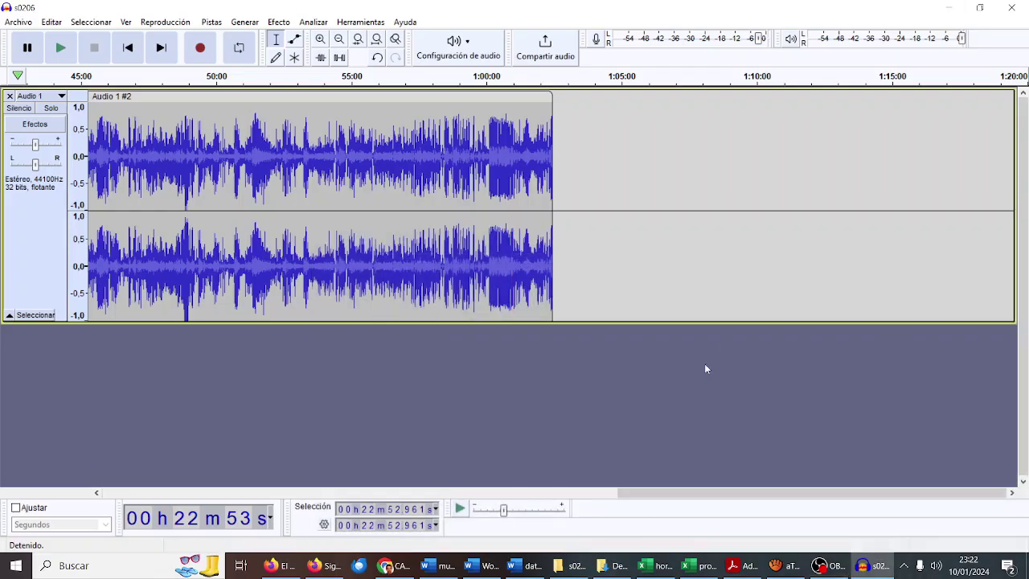
Step: Upload s0206.mp3 from the s0206 folder to the iVoox episode drop zone
left_click(285, 571)
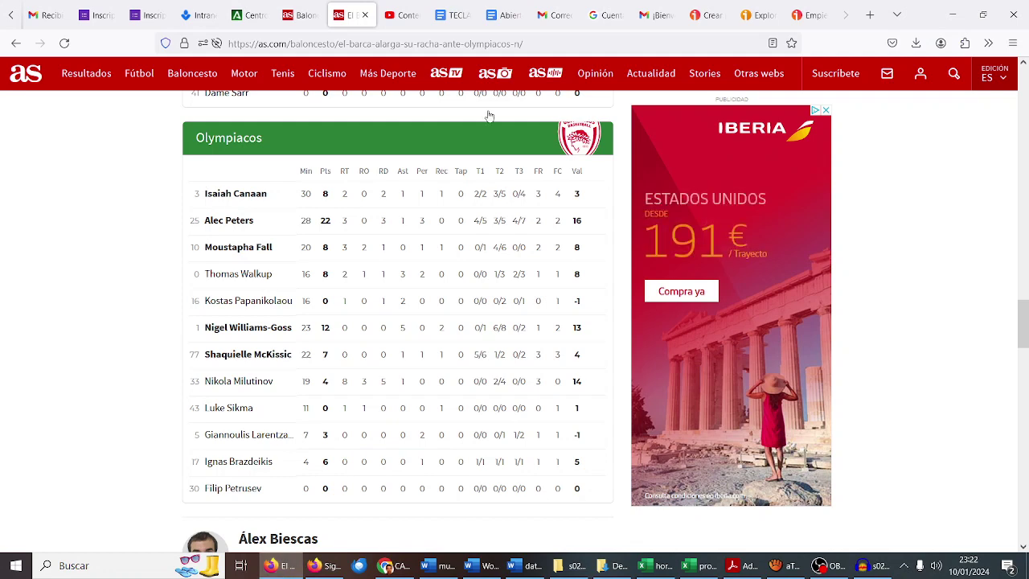
left_click(712, 16)
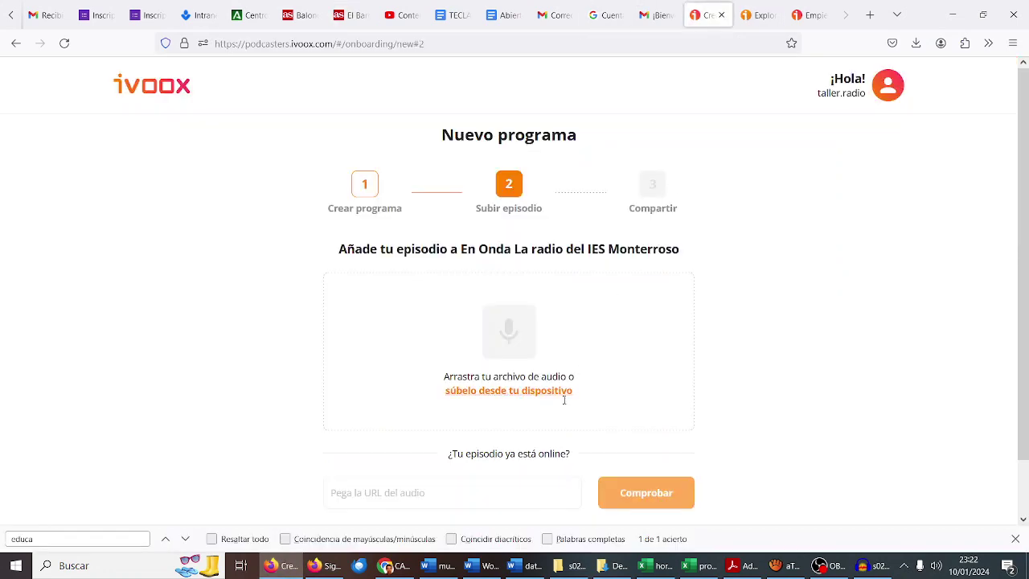
left_click(571, 565)
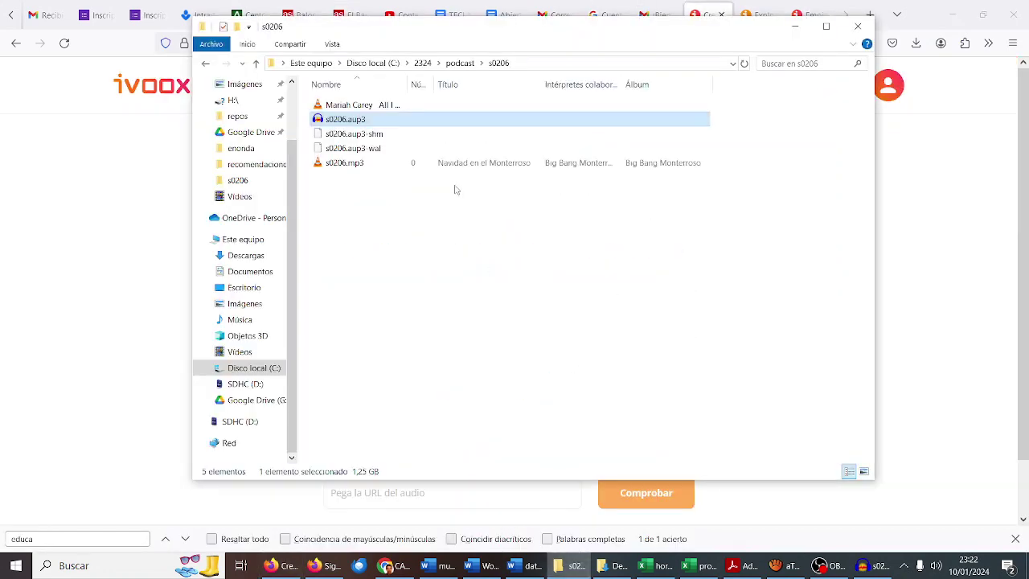
left_click_drag(508, 41, 871, 184)
left_click(697, 306)
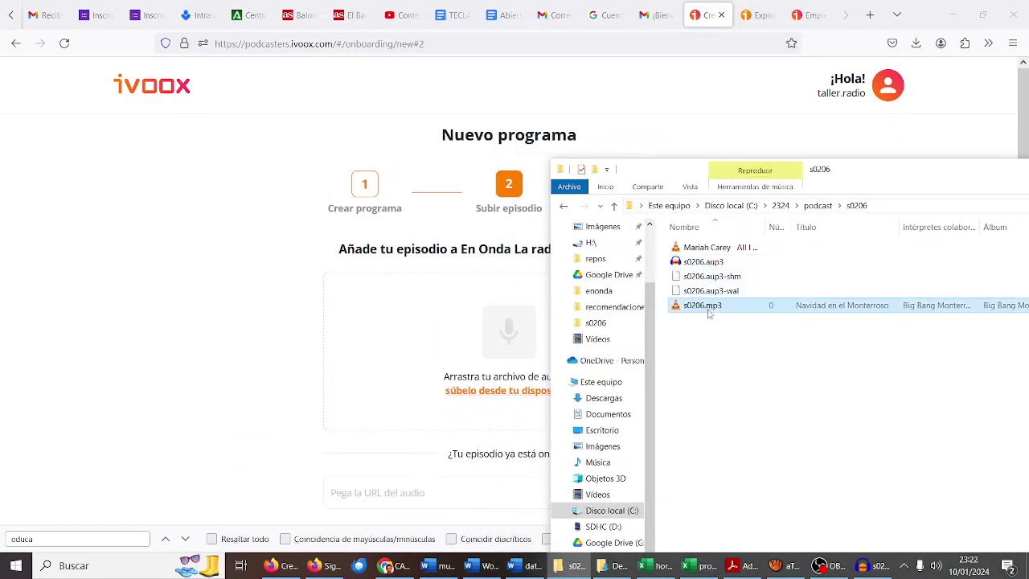
left_click_drag(697, 306, 482, 357)
Step: Add the Tamaño column to the folder listing and minimize File Explorer
left_click_drag(854, 170, 463, 97)
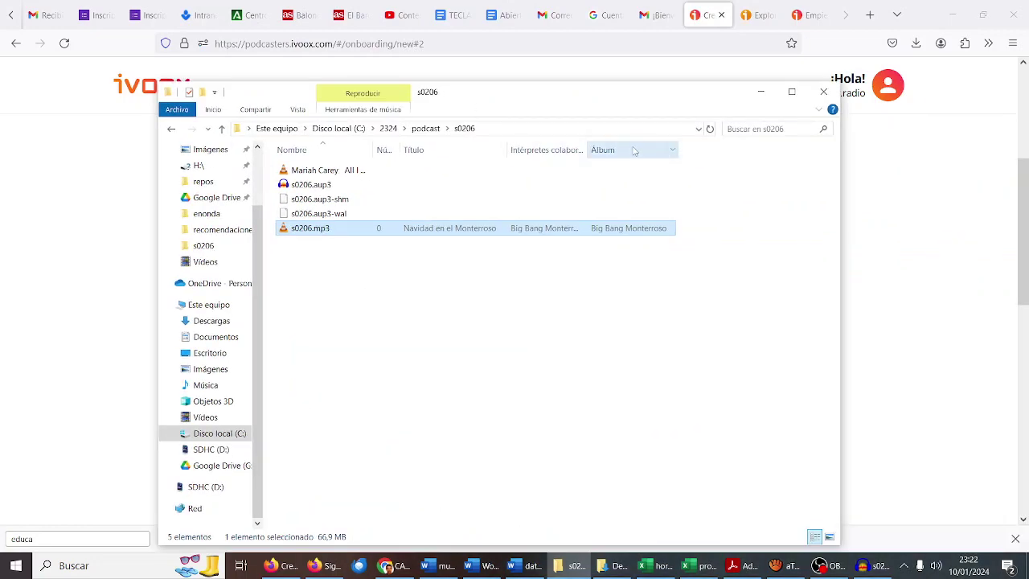
right_click(634, 150)
left_click(682, 261)
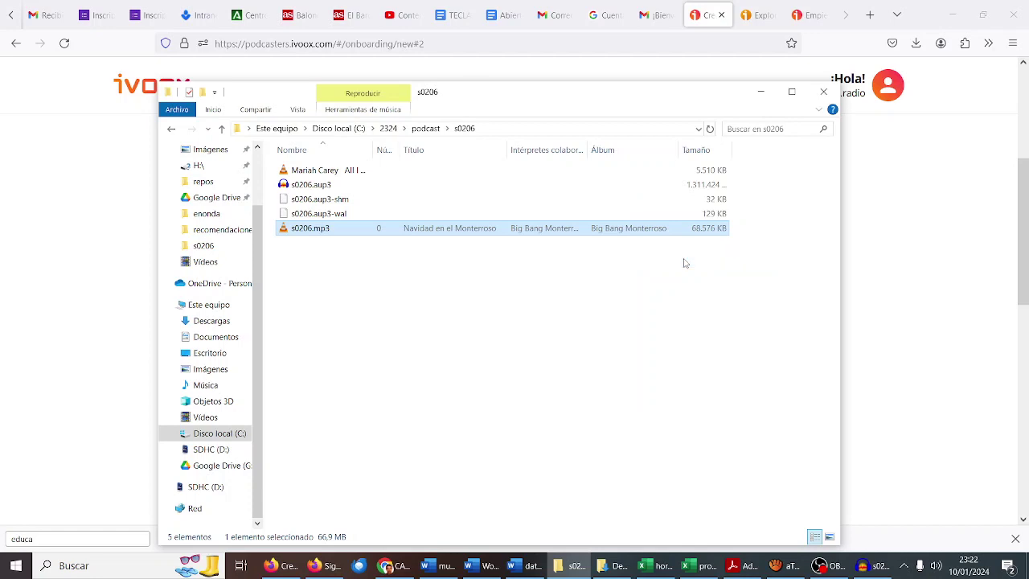
left_click(761, 92)
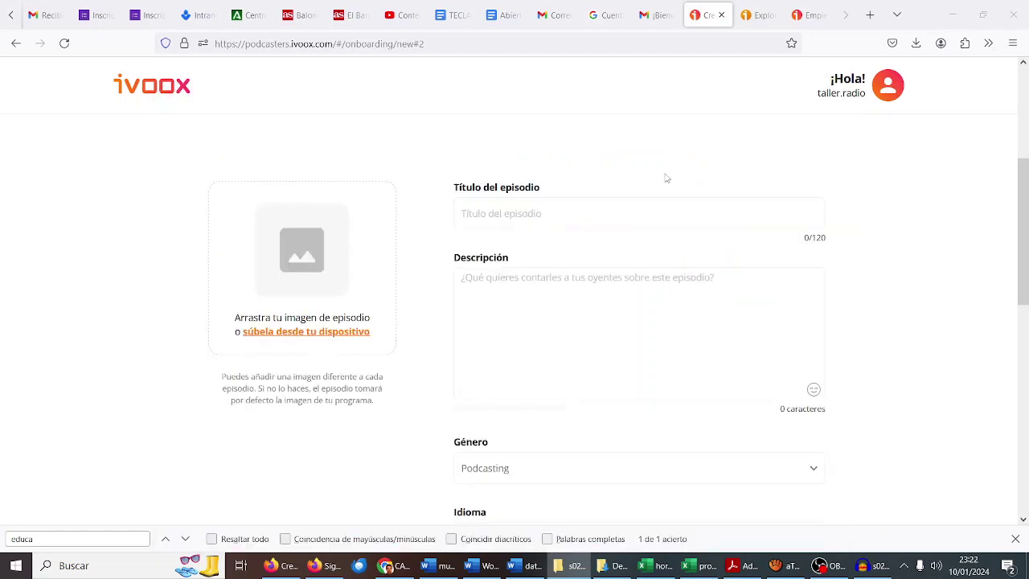
Step: Title the episode 'Navidad en el Monterroso - Big Bang Monterroso'
left_click(563, 218)
type("Nabidad")
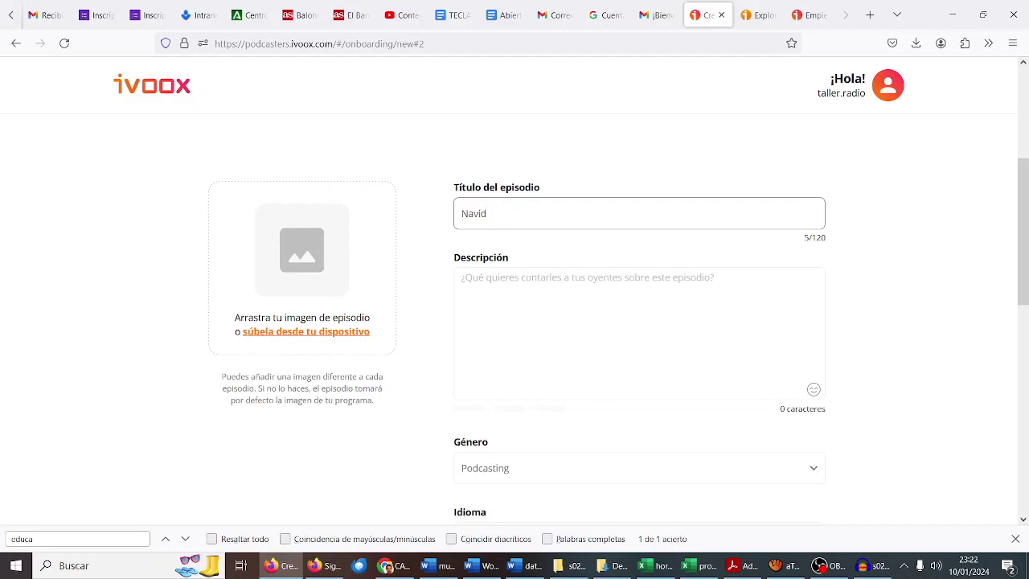
type(" en e")
type("l Monterroso -IES M")
type("onter")
type("ES Mo")
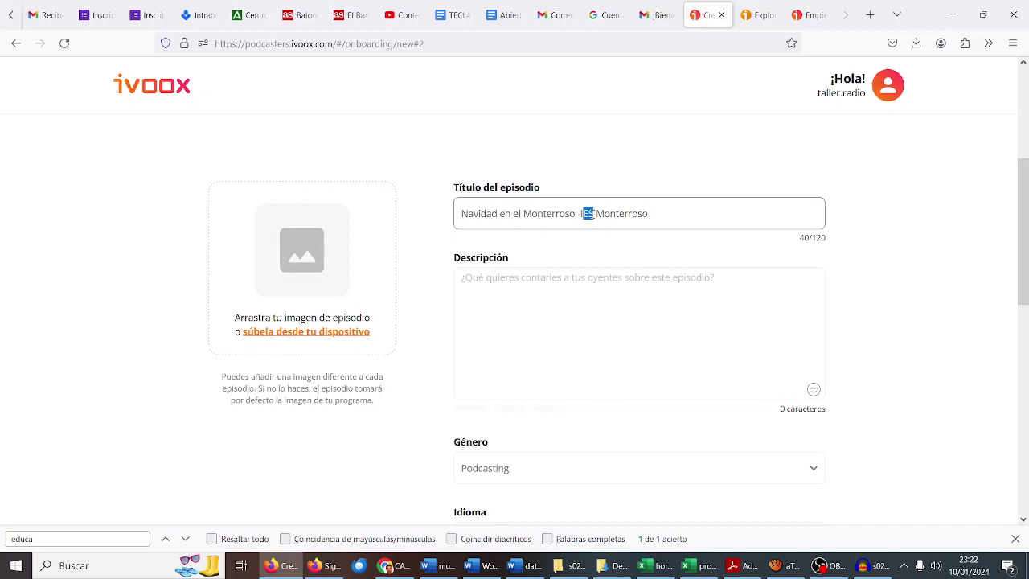
key("BackSpace")
type("B")
key("BackSpace")
type("Big Bang")
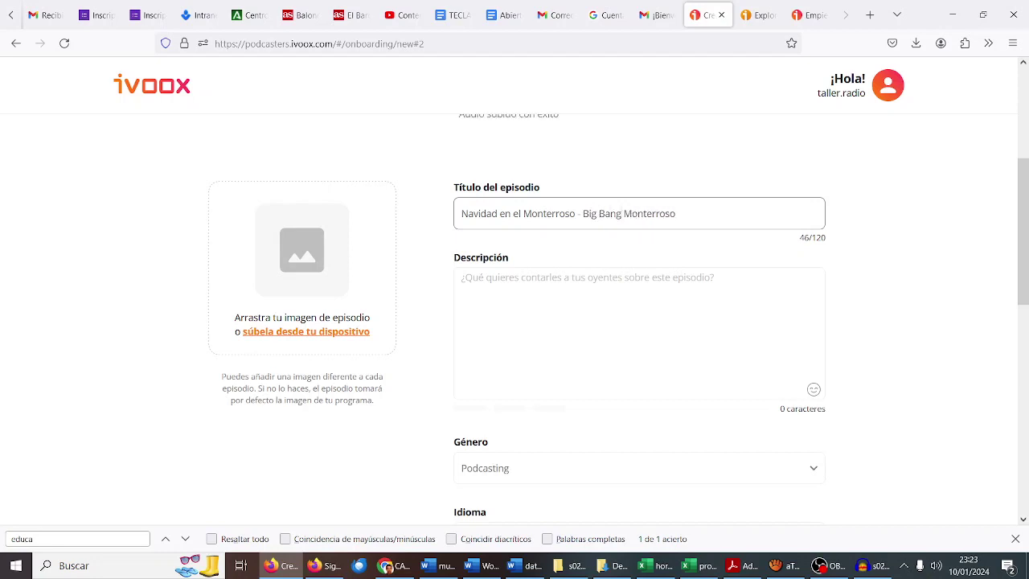
Step: Copy the episode title into the Descripción field
left_click_drag(674, 213, 378, 221)
key("ctrl+c")
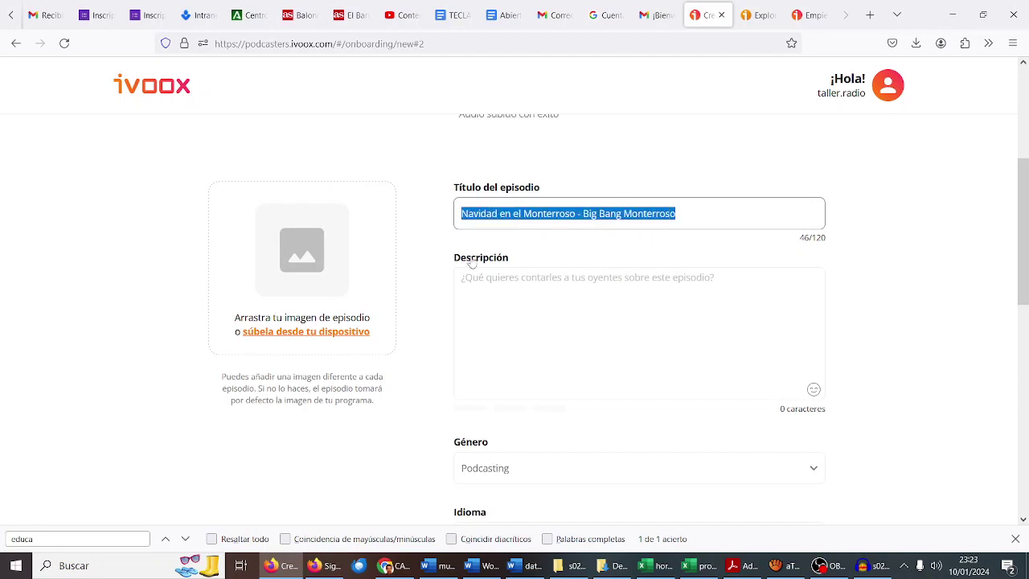
left_click(486, 285)
key("ctrl+v")
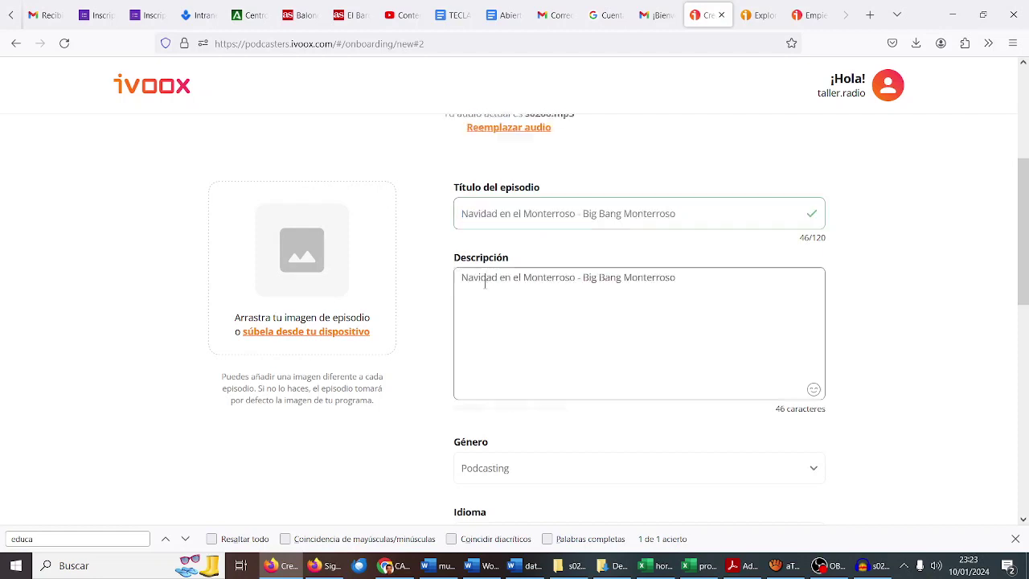
Step: Open the enonda artwork folder beside the iVoox episode form
scroll(541, 285, "down", 3)
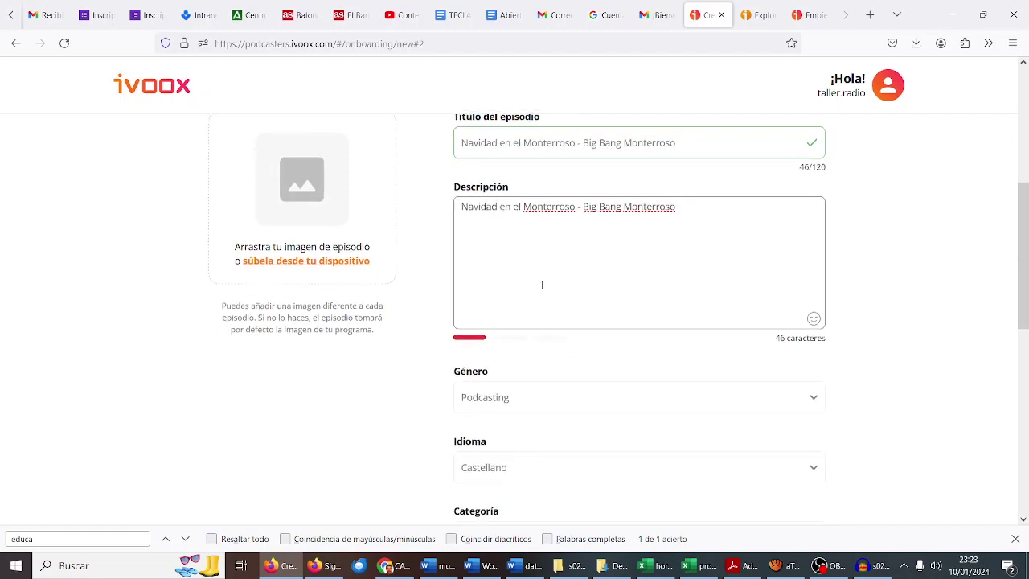
scroll(541, 289, "down", 3)
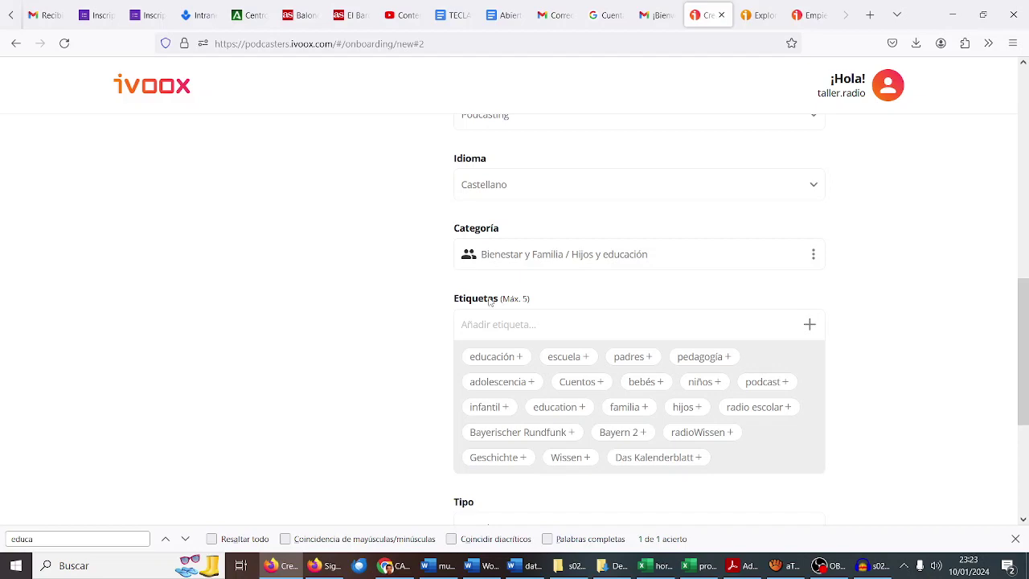
scroll(488, 299, "up", 4)
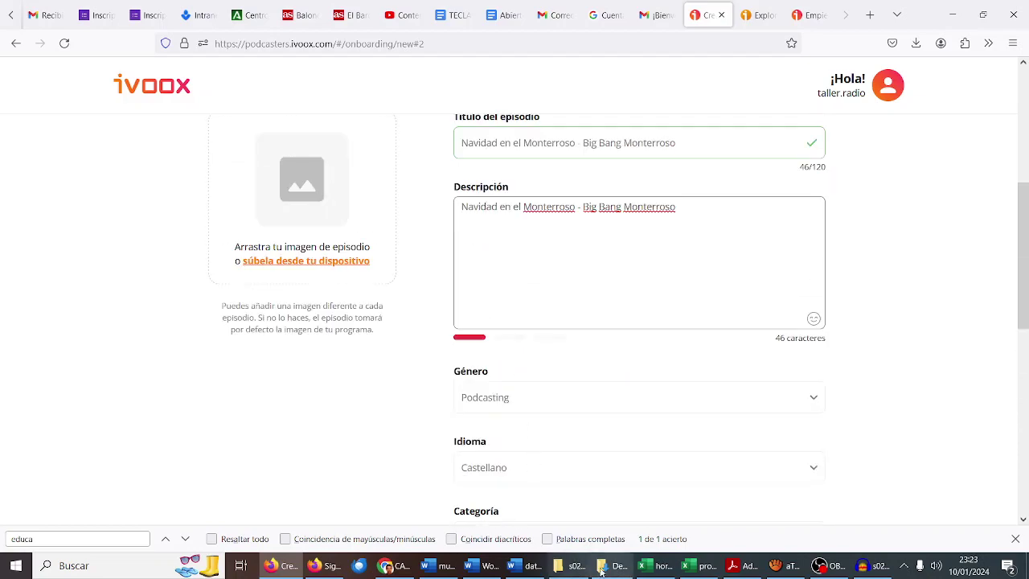
left_click(572, 565)
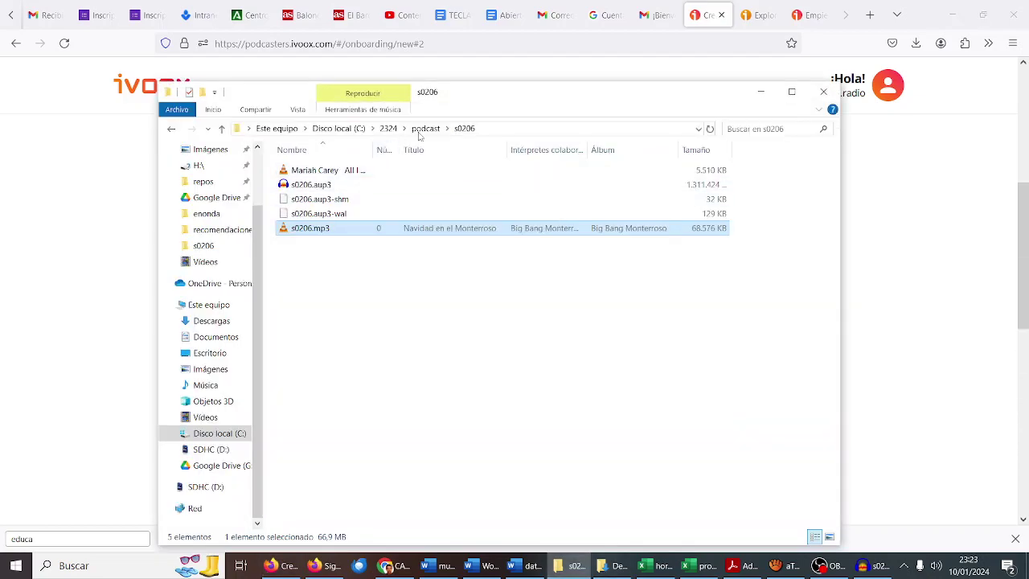
left_click(425, 129)
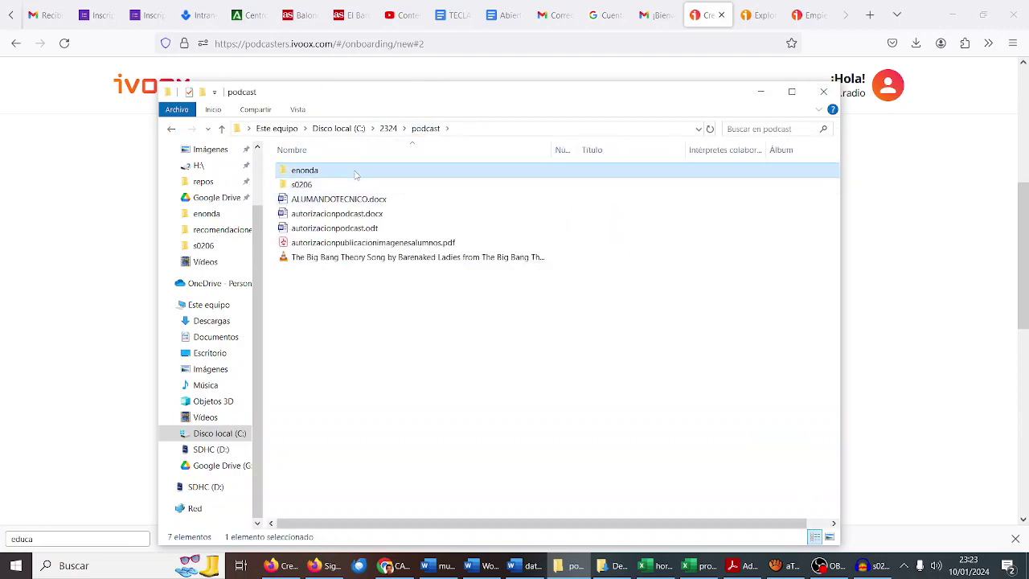
double_click(354, 170)
left_click_drag(428, 97, 621, 91)
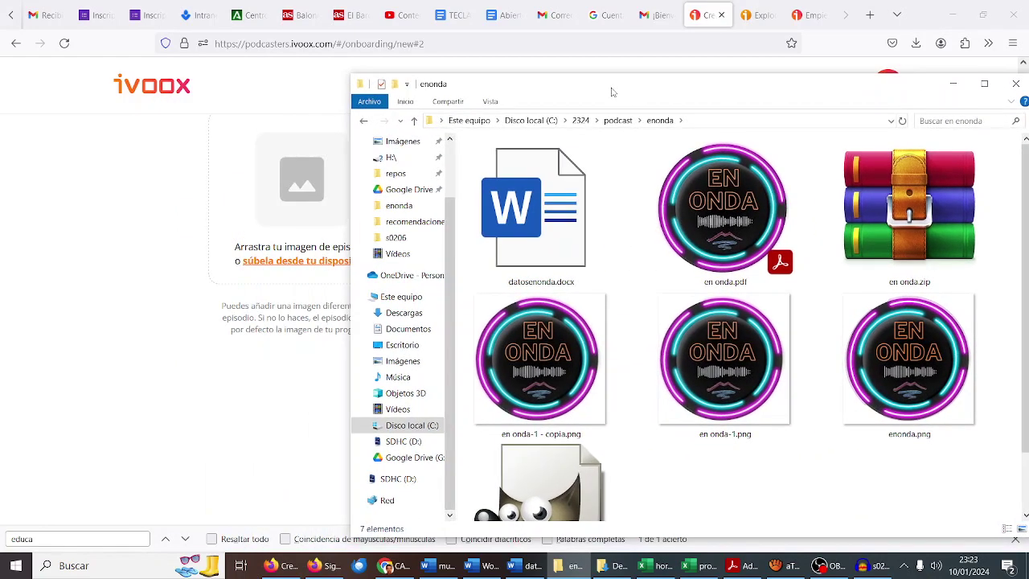
Step: Set the cropped enonda.png EN ONDA logo as the episode image
left_click_drag(869, 354, 272, 209)
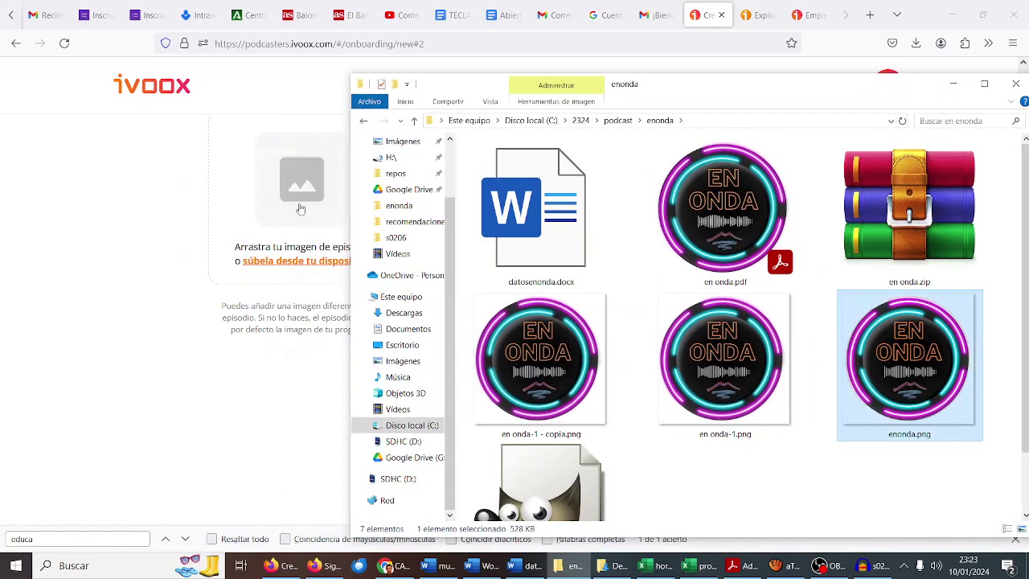
left_click(261, 231)
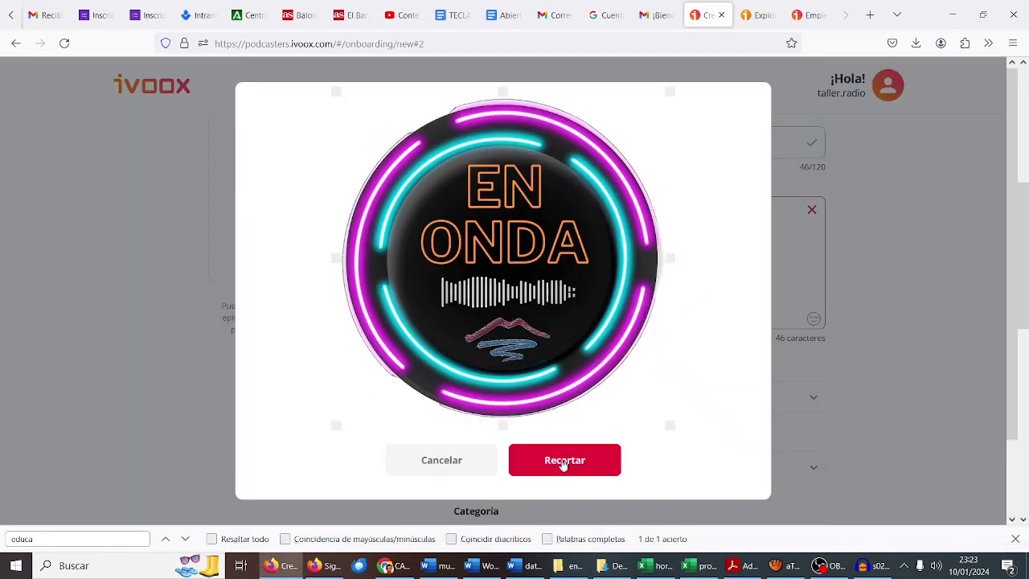
left_click(562, 458)
scroll(418, 319, "down", 5)
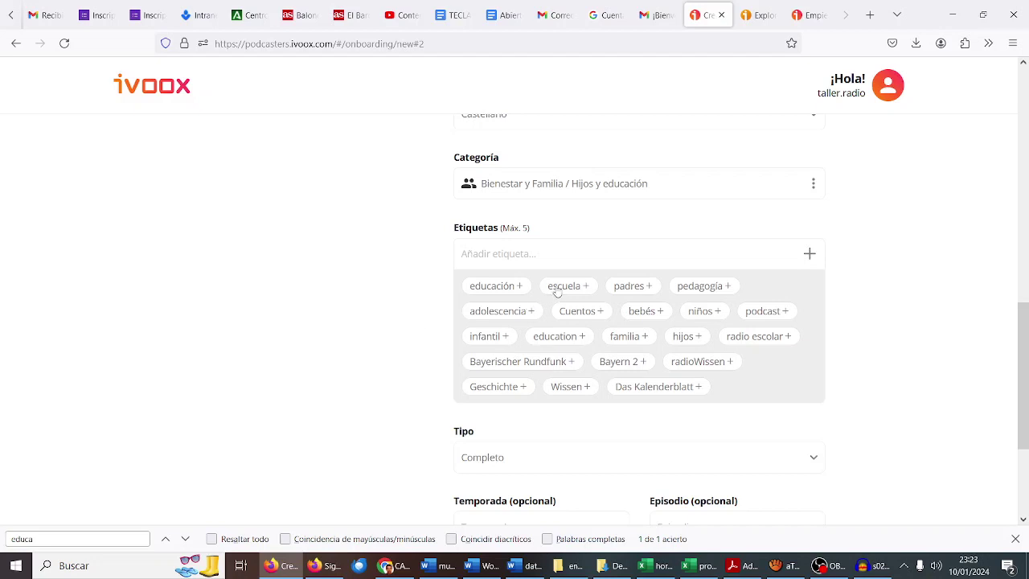
Step: Tag the episode escuela, educación, adolescencia, podcast and a new tag navidad
left_click(555, 289)
left_click(504, 322)
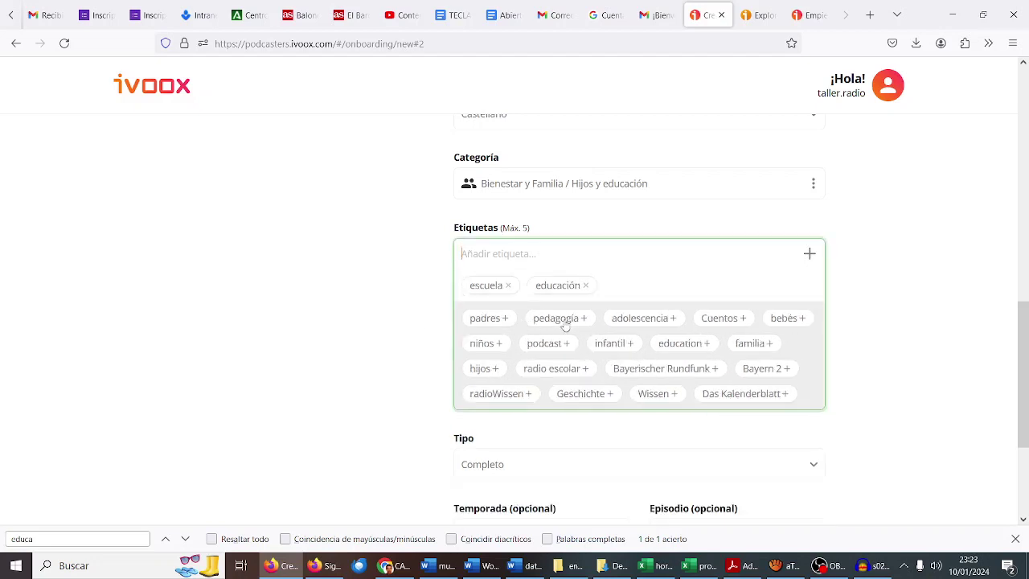
left_click(635, 321)
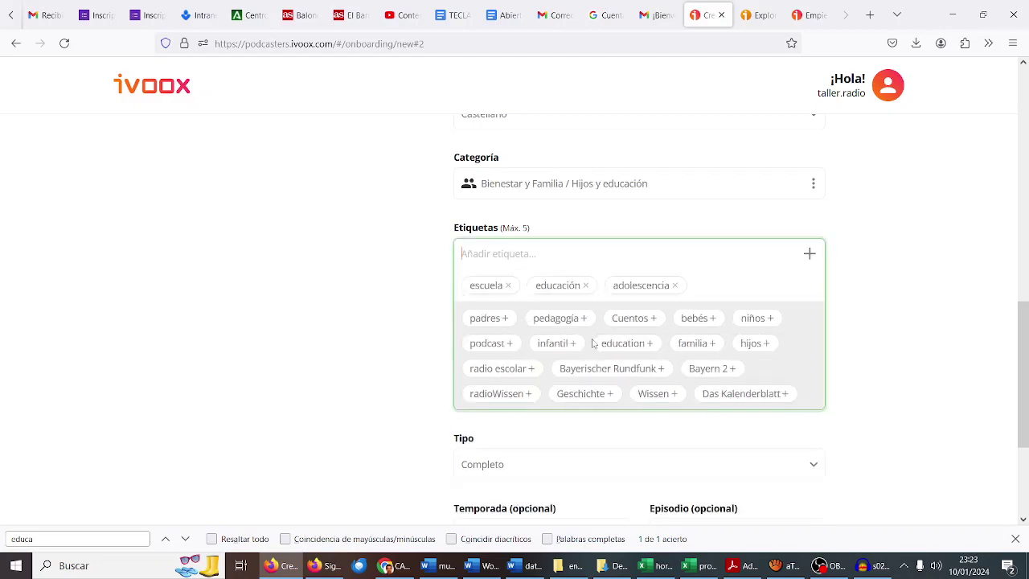
left_click(508, 343)
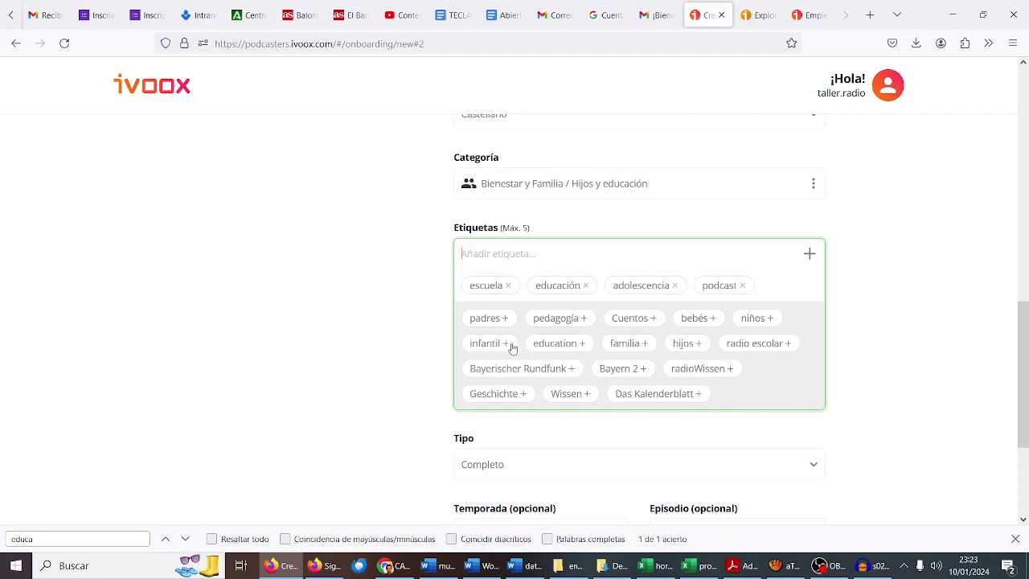
type("navidad")
key("Return")
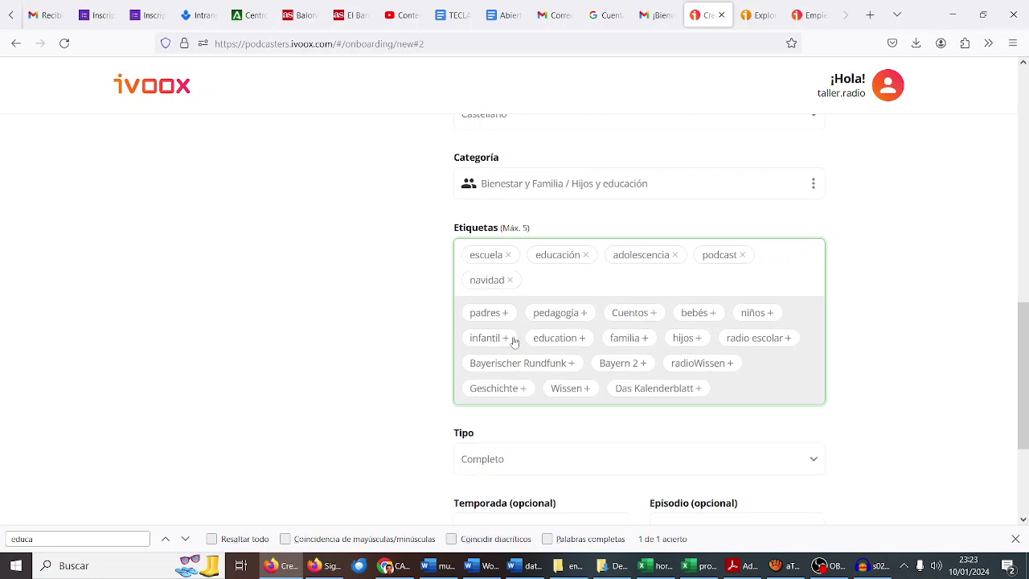
Step: Enter season S02 and episode E06 for the episode
scroll(547, 301, "down", 2)
left_click(535, 334)
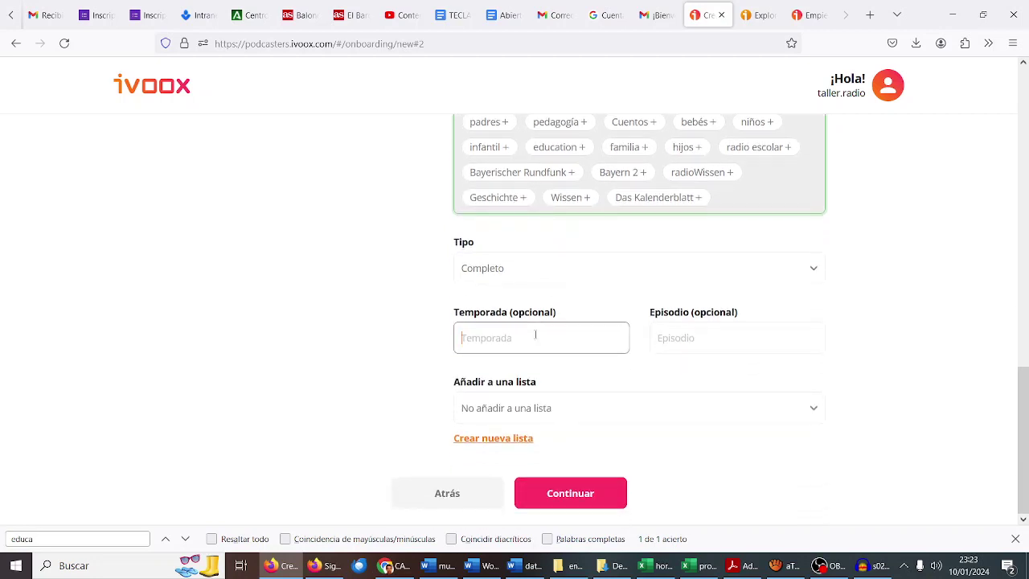
type("S02")
key("Tab")
type("E")
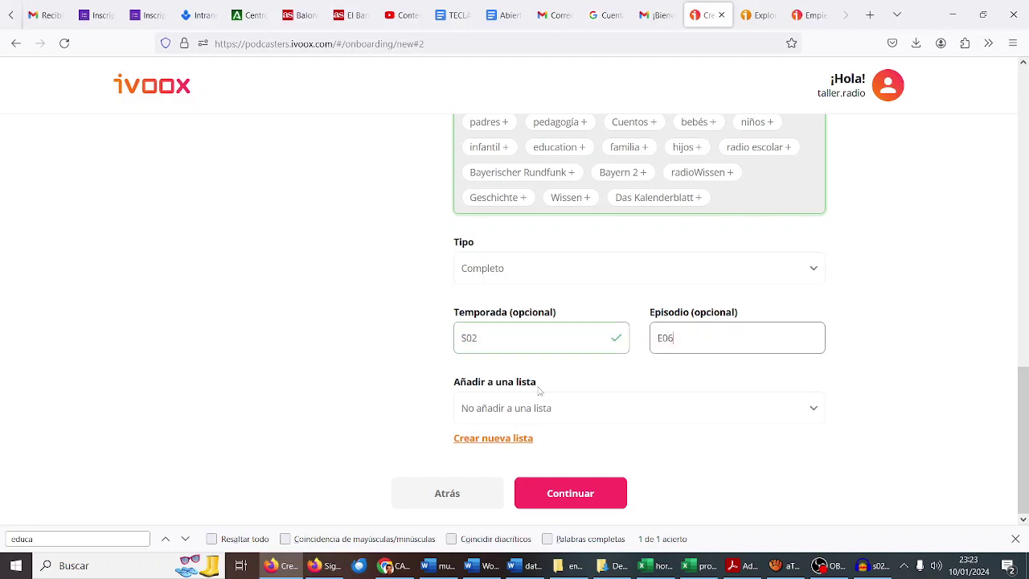
left_click(519, 440)
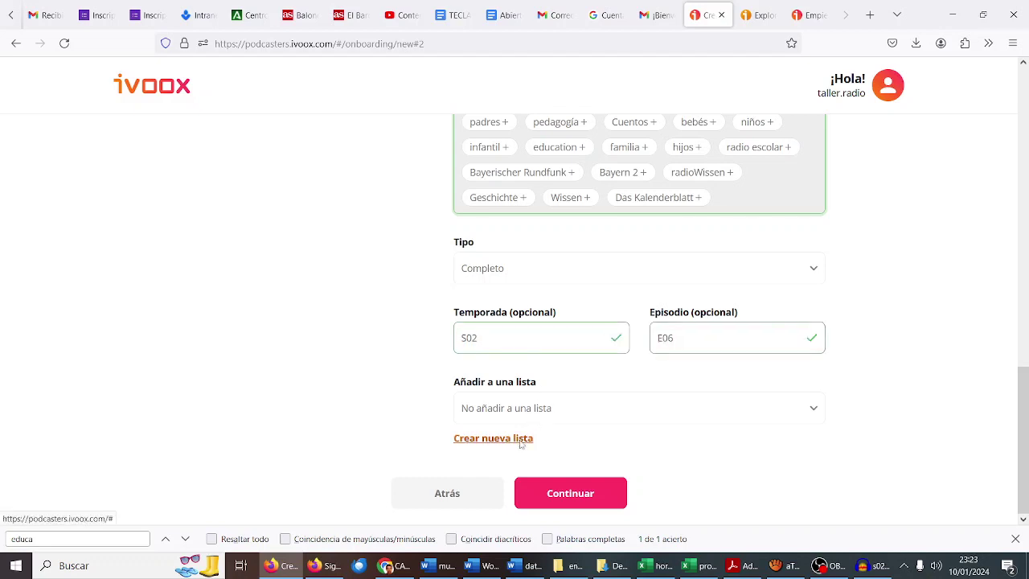
Step: Enter EN ONDA for the new list and retry creating it repeatedly despite errors
left_click(452, 197)
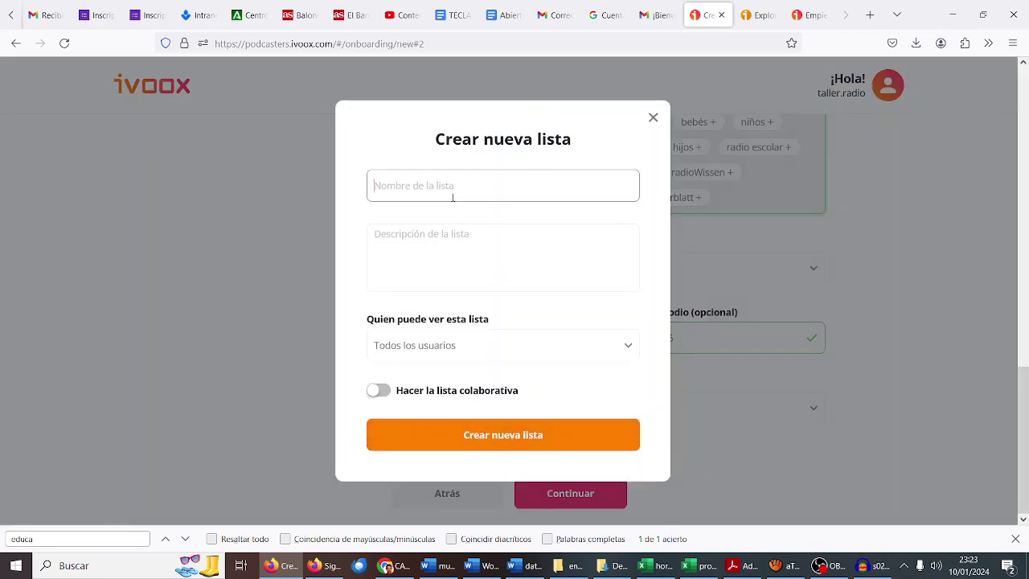
type("EN ONDA")
key("Tab")
type("EN ONDA")
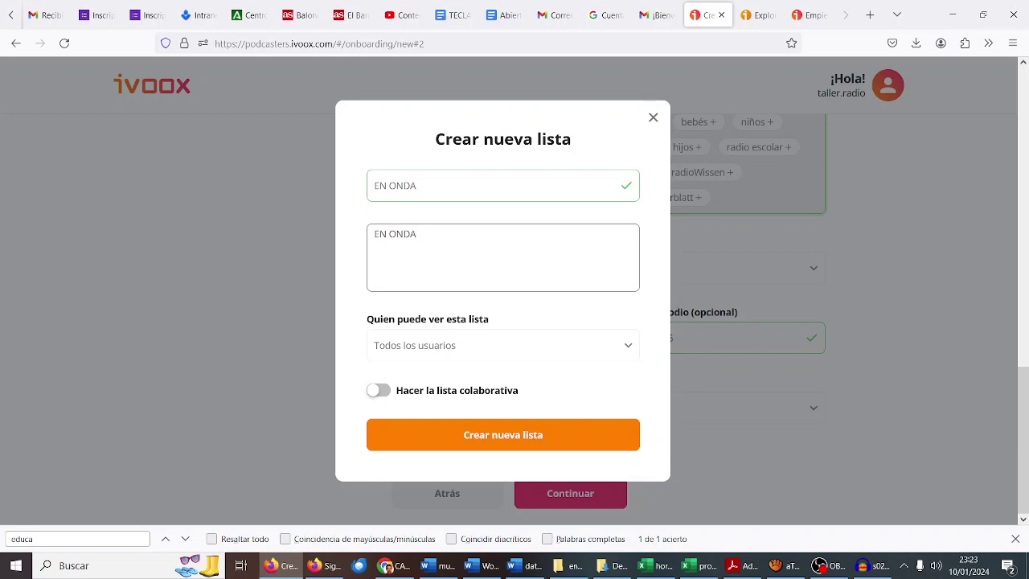
left_click(477, 437)
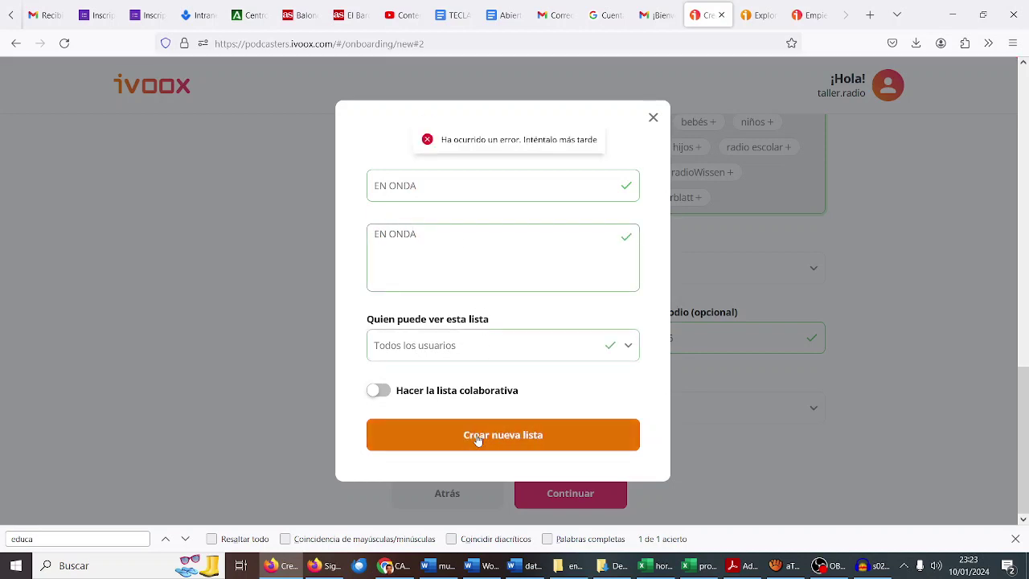
left_click(478, 430)
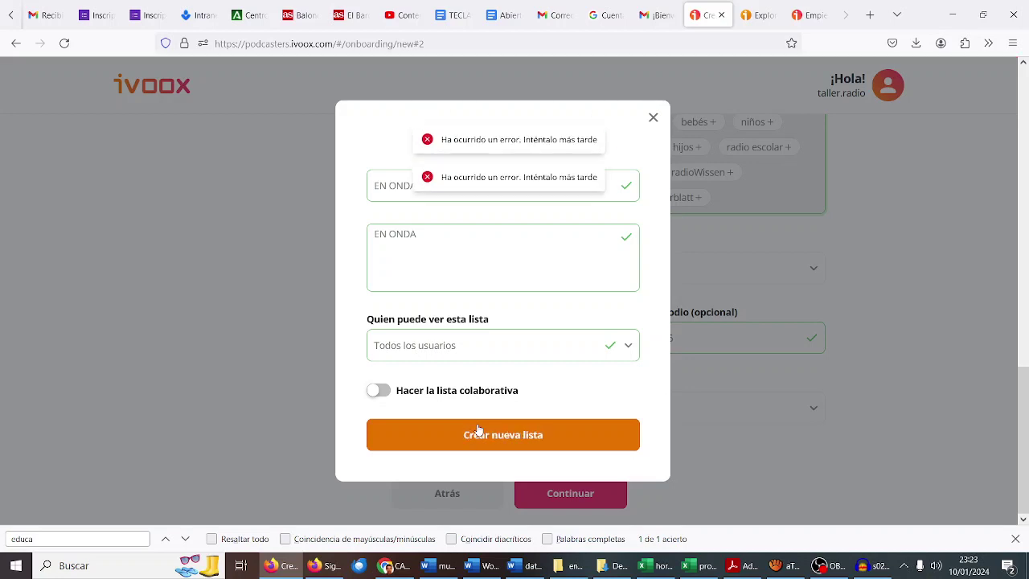
left_click(478, 430)
left_click(478, 430)
left_click(478, 430)
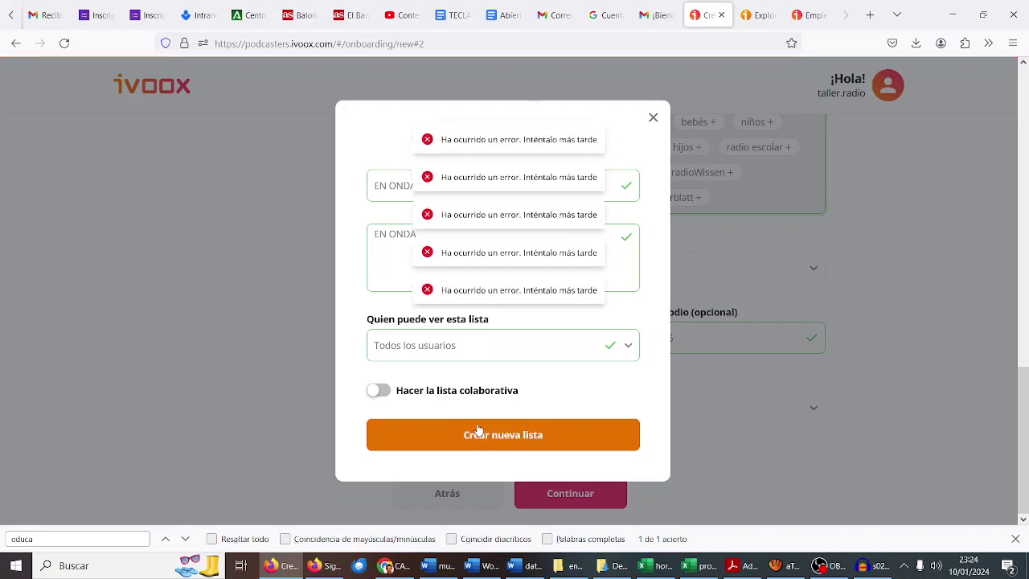
left_click(478, 430)
left_click(479, 430)
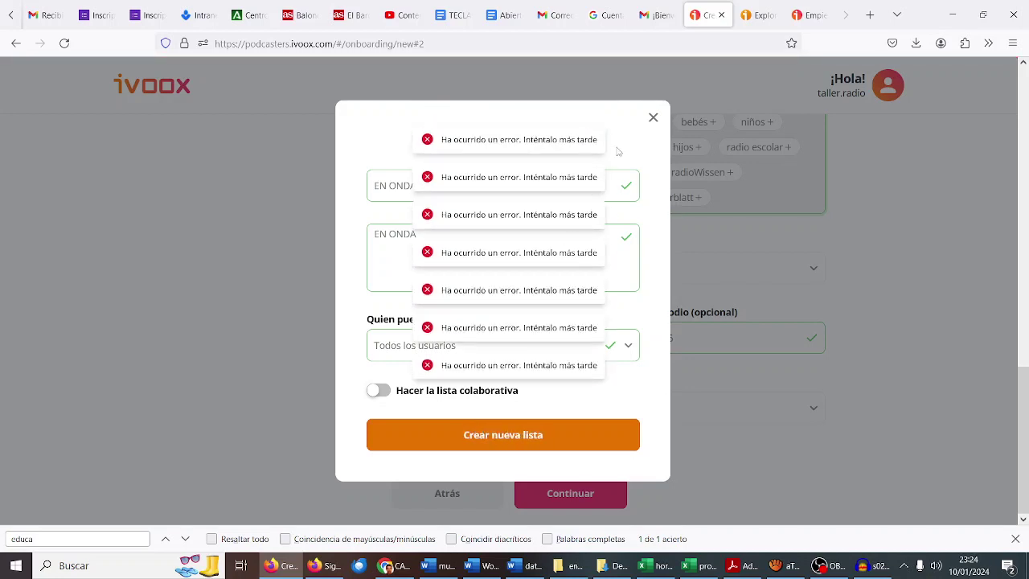
Step: Close the list dialog, reopen the new-list form, retry once more, then close it
left_click(652, 119)
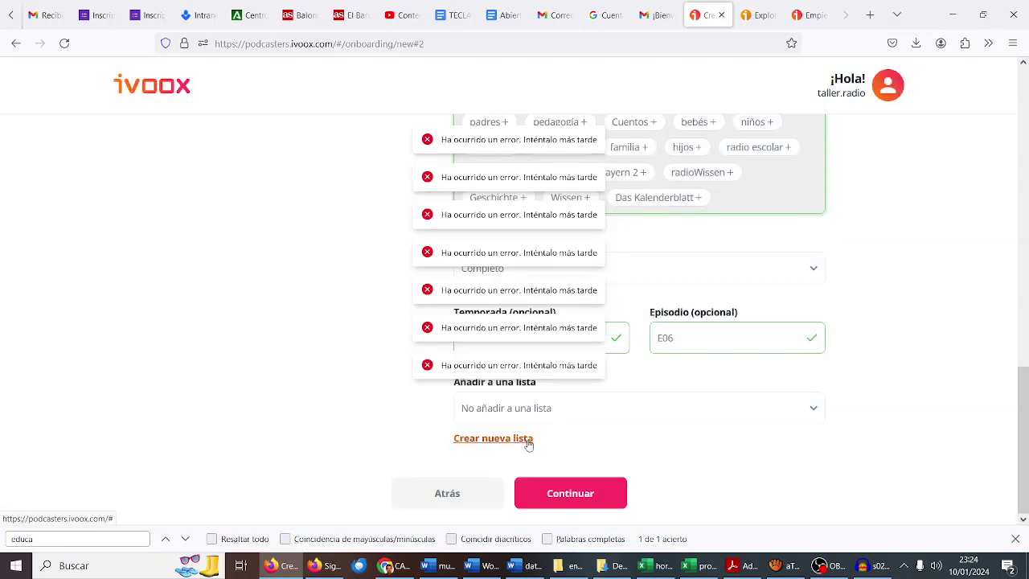
left_click(528, 440)
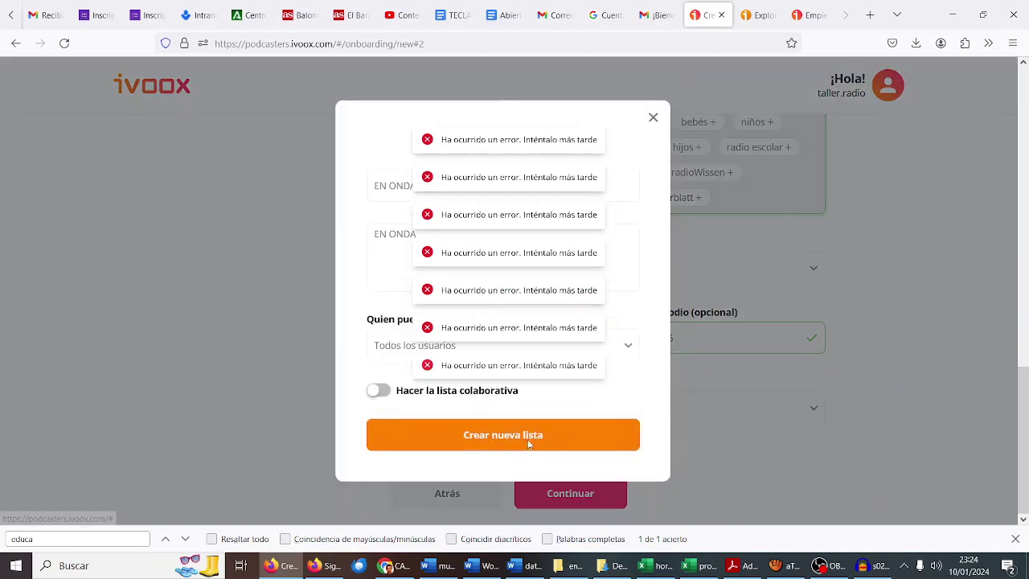
left_click(426, 437)
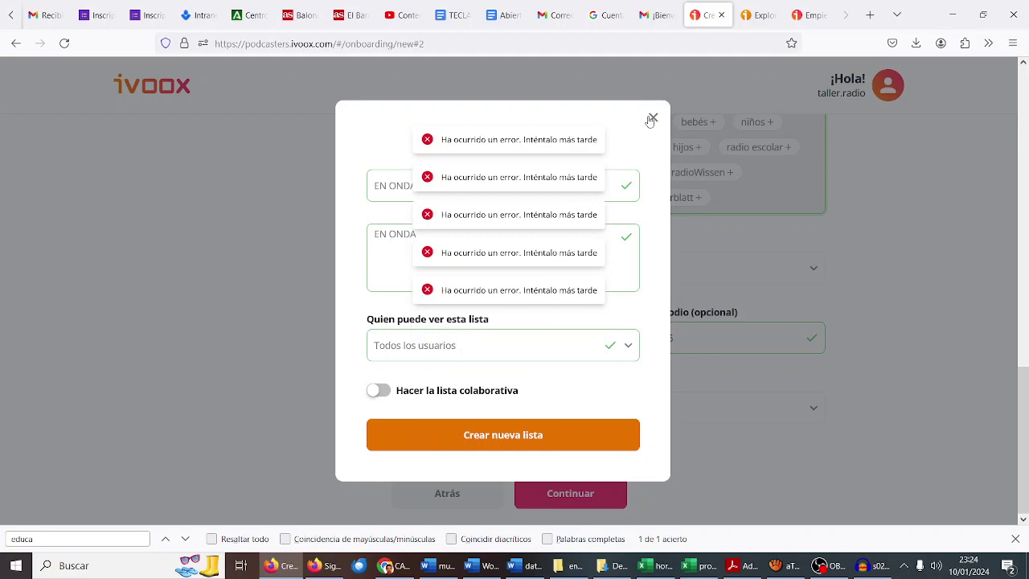
left_click(651, 119)
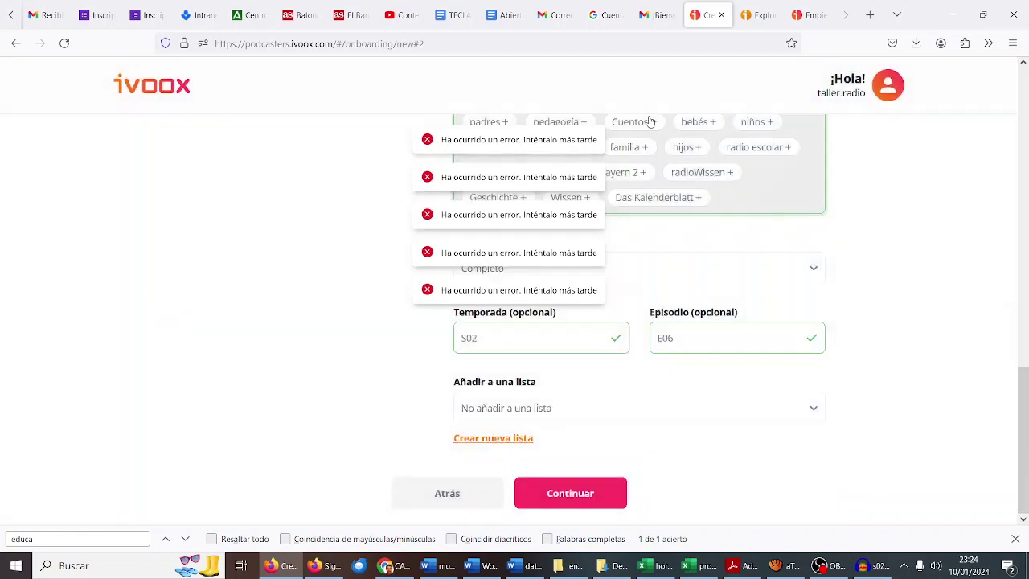
Step: Lengthen the episode description with 'Hablamos con nuestros alumnos y a…' and advance to step 3, Compartir
left_click(571, 493)
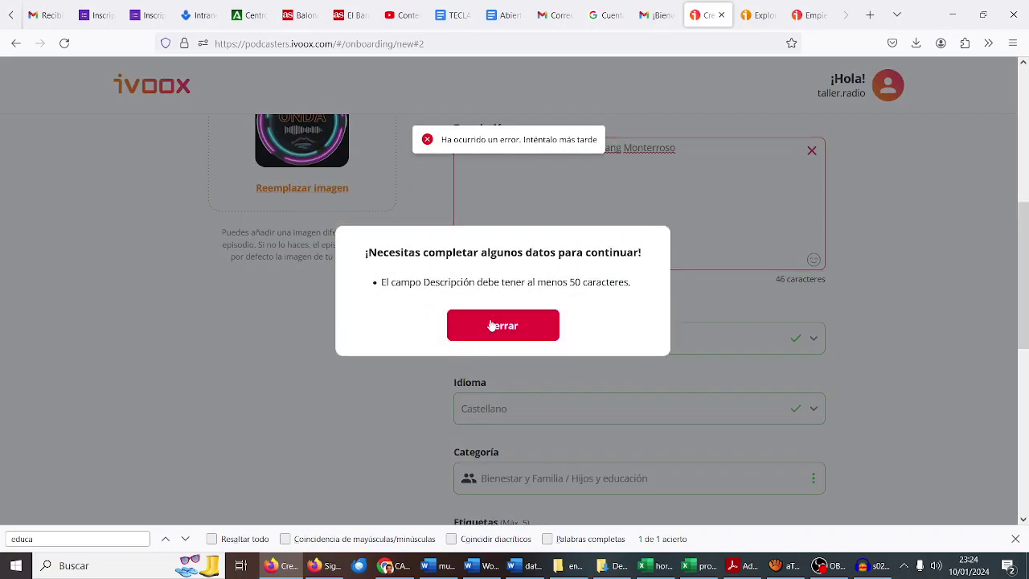
left_click(494, 325)
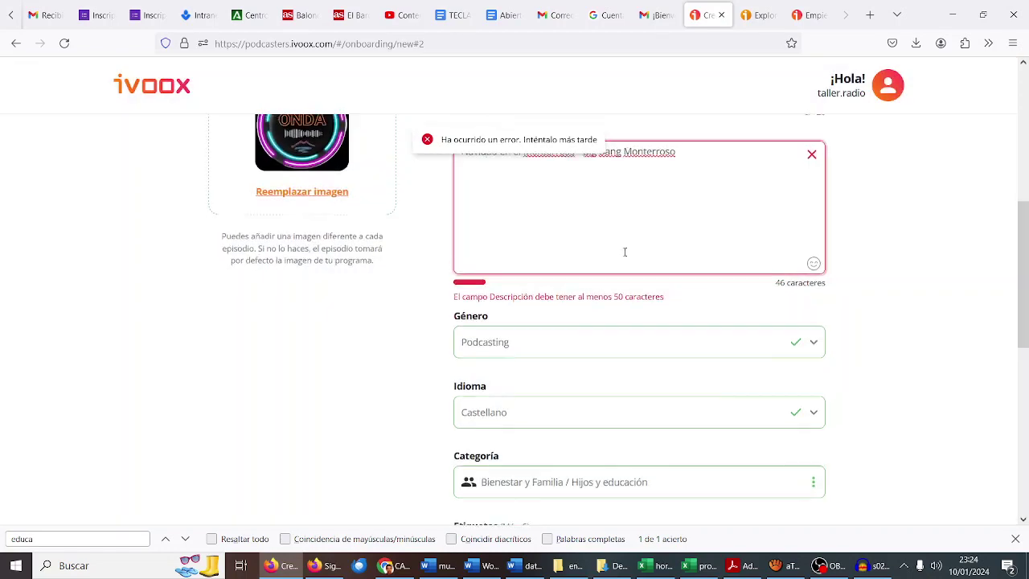
left_click(720, 217)
type("Hac")
key("BackSpace")
key("BackSpace")
key("BackSpace")
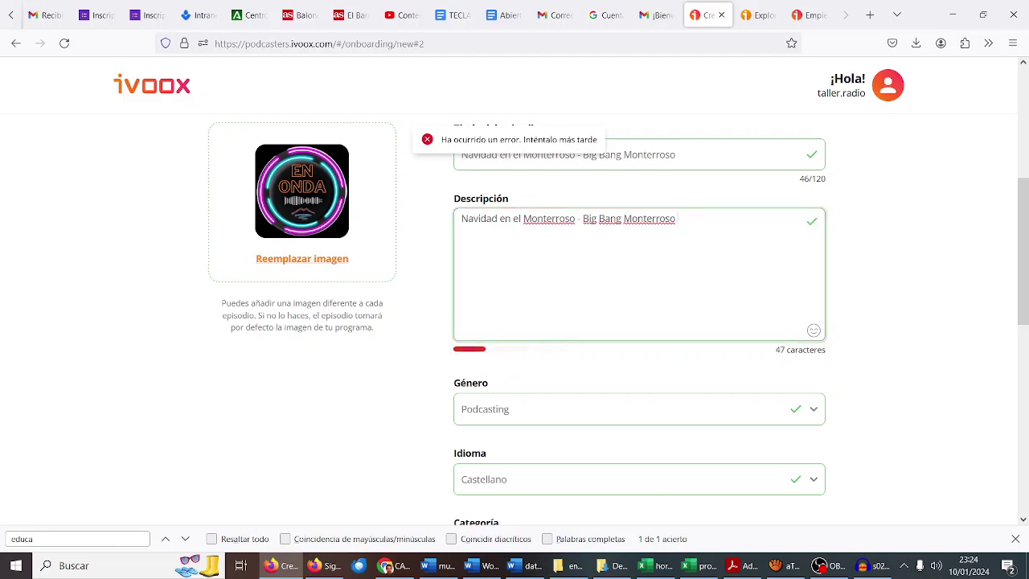
type("Hablamos con nues")
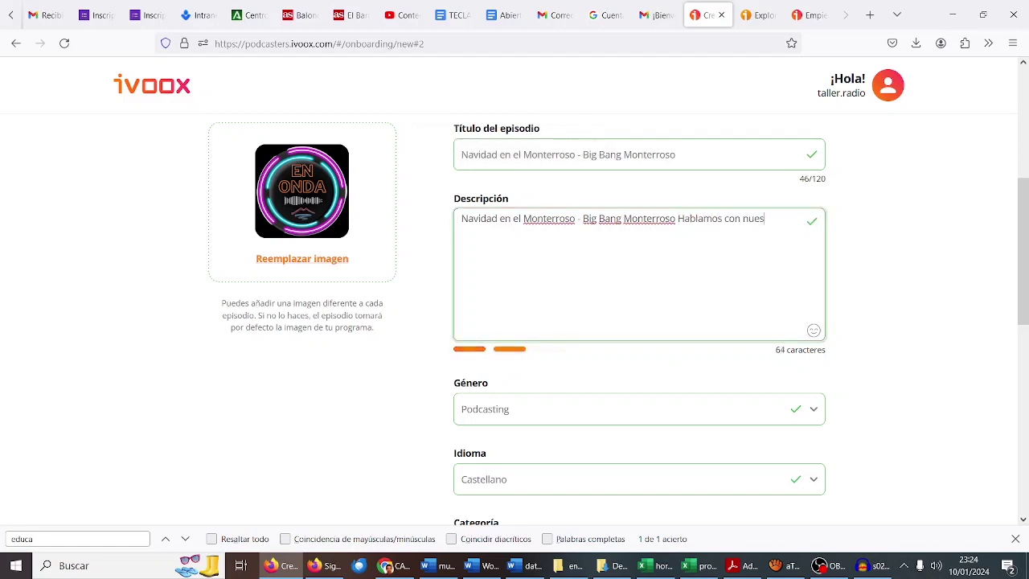
type("tros alumnos y alumnas...")
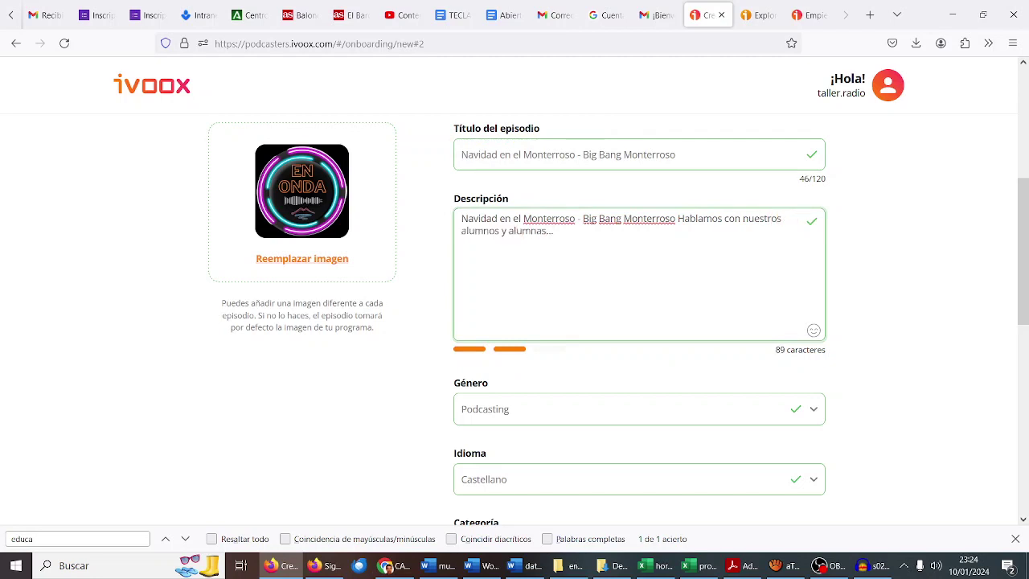
scroll(697, 353, "down", 10)
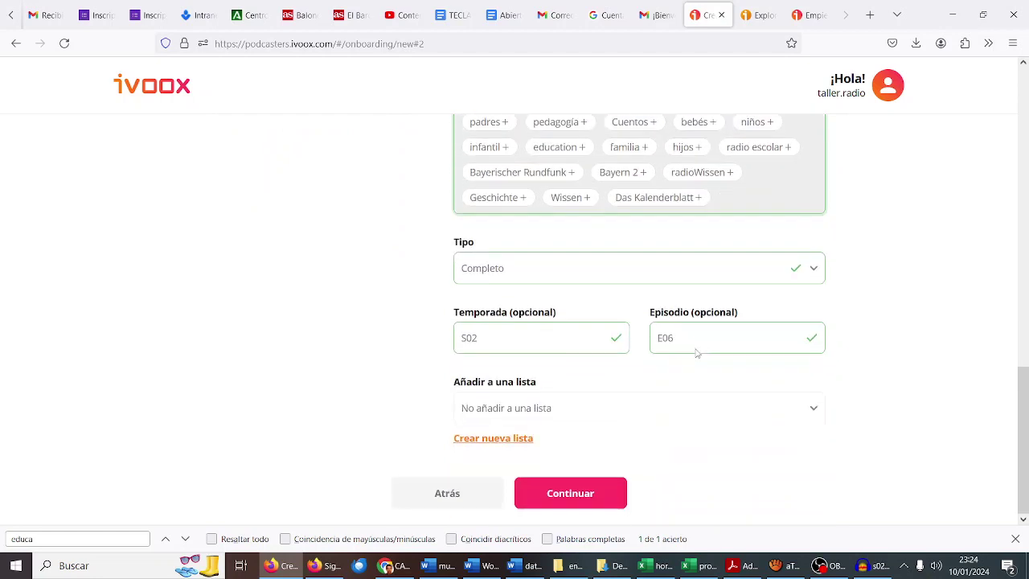
left_click(597, 494)
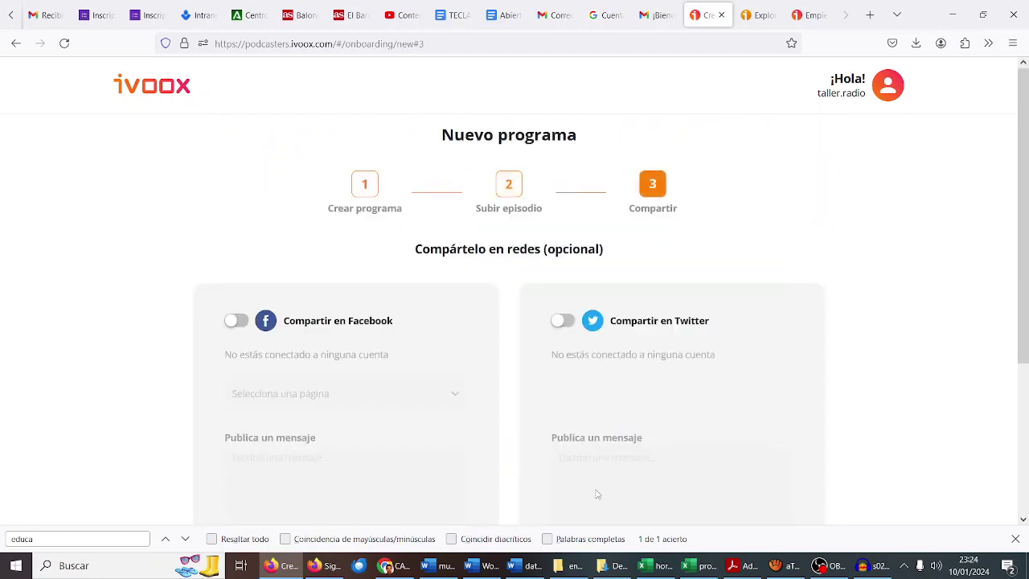
Step: Accept the iVoox Términos y Condiciones and publish the program with its episode
scroll(490, 298, "down", 3)
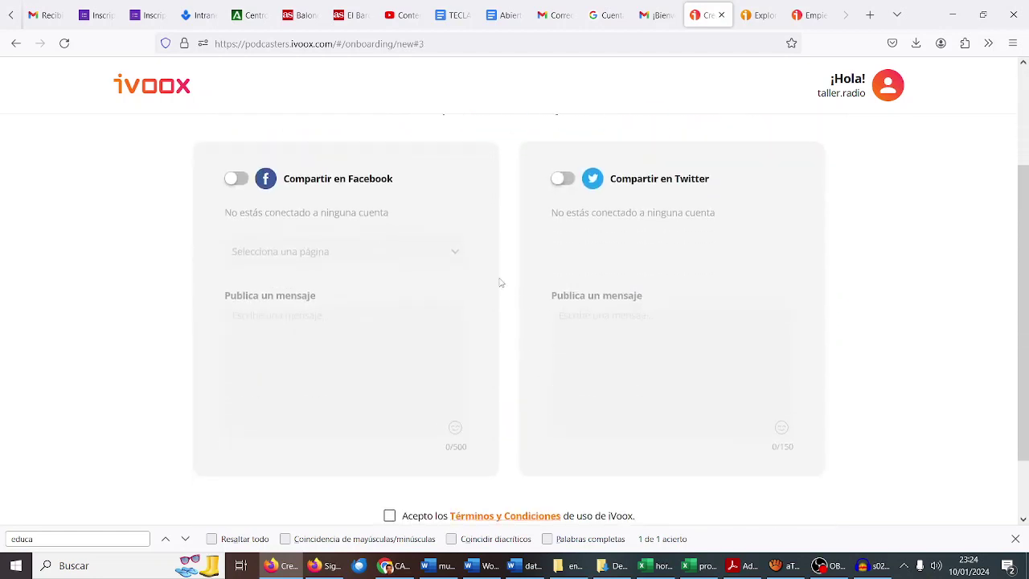
scroll(482, 322, "down", 2)
left_click(389, 438)
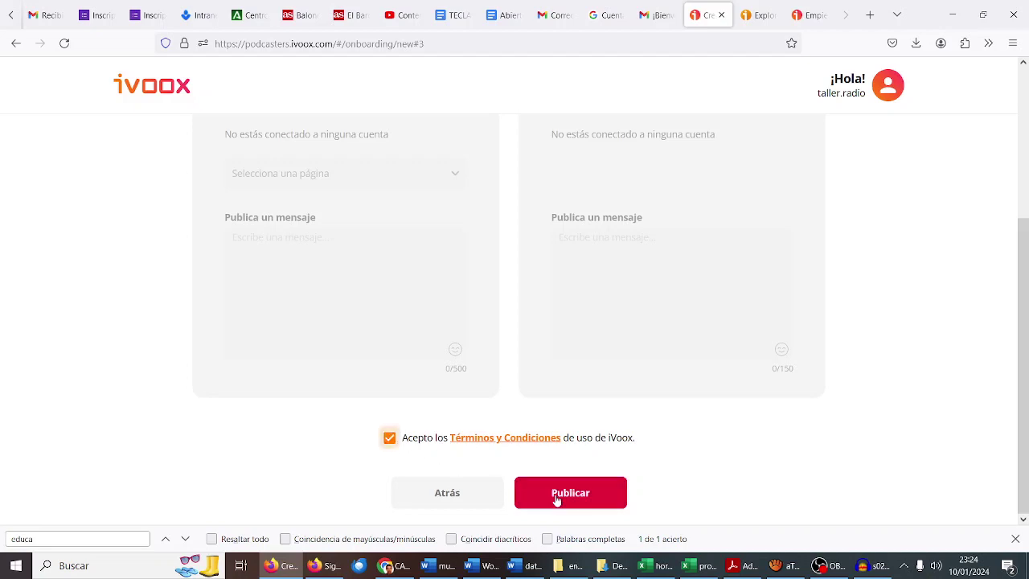
left_click(557, 499)
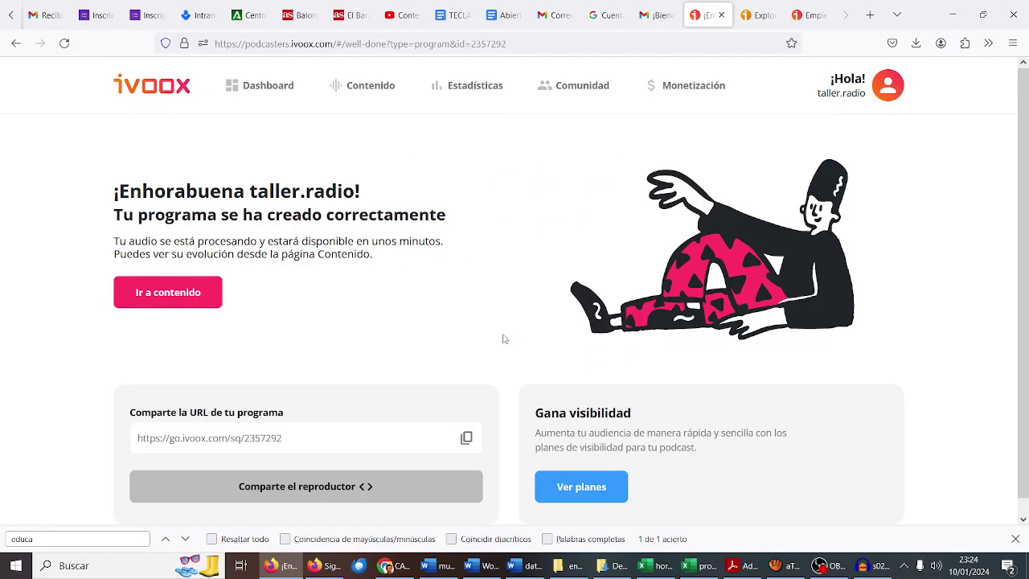
Step: Select and copy the new program's full share link
left_click(287, 438)
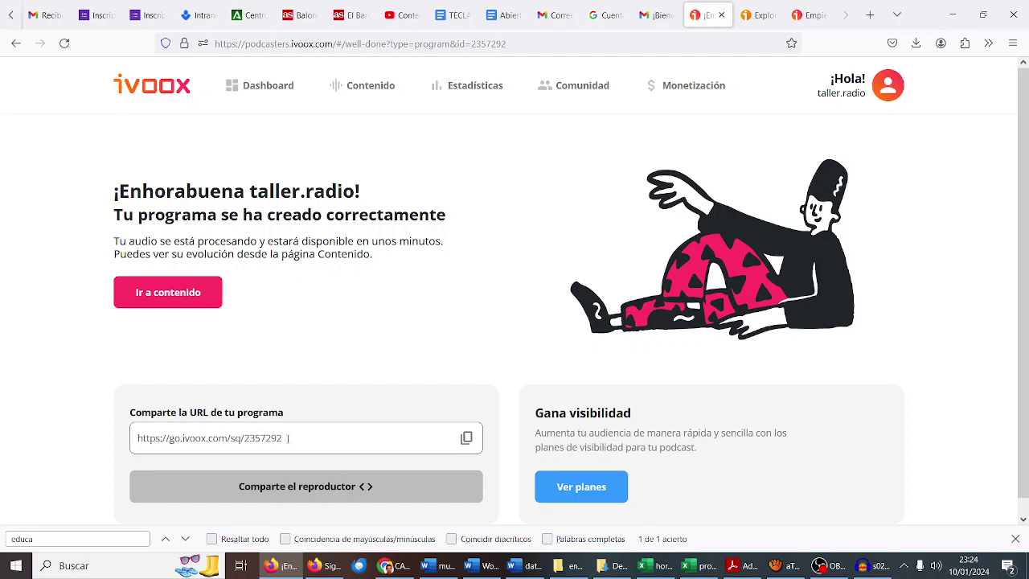
left_click_drag(287, 438, 135, 435)
key("ctrl+c")
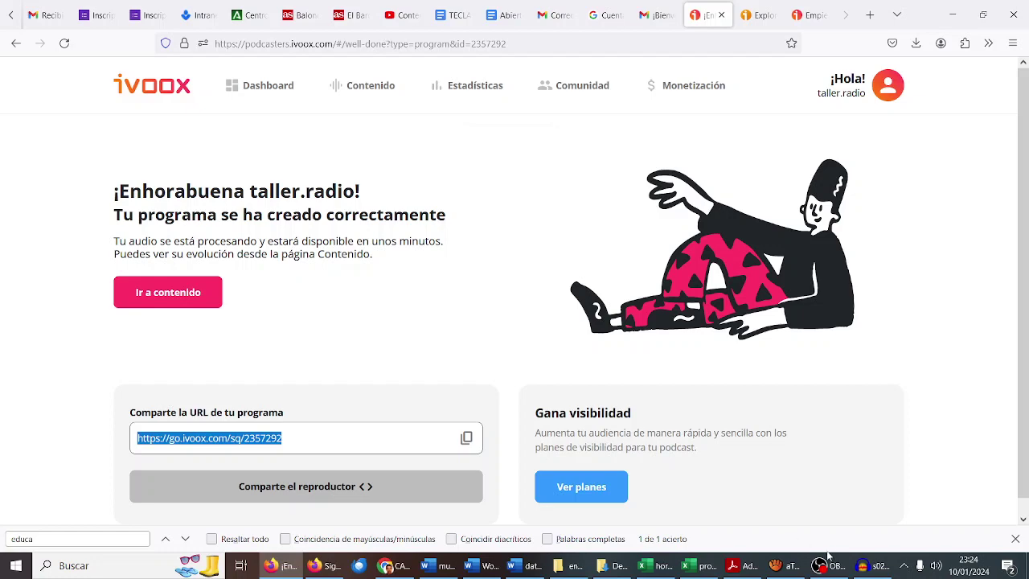
Step: Switch to the other iVoox tab showing the Podcasters welcome dialog
left_click(825, 565)
left_click(1012, 403)
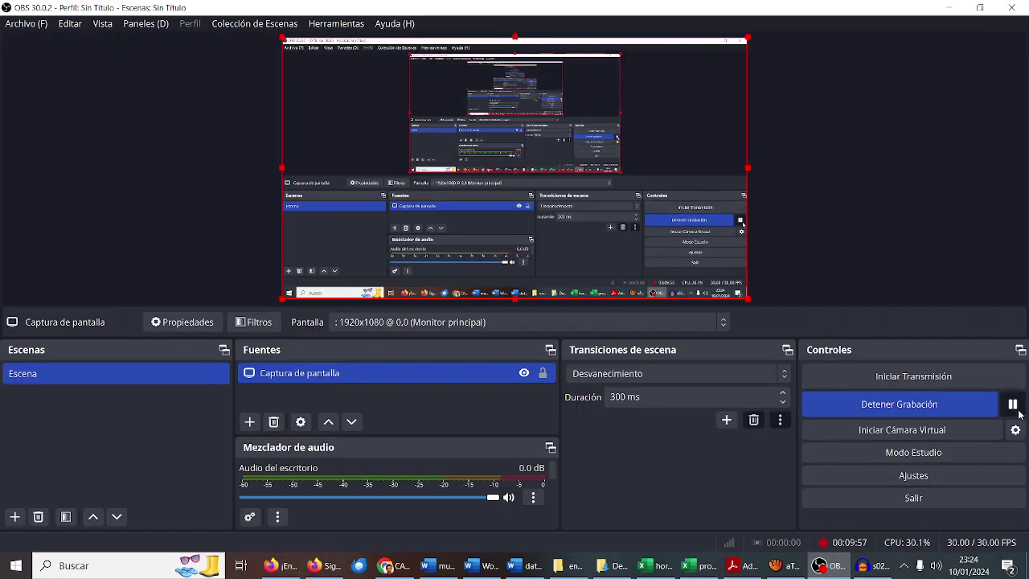
left_click(950, 8)
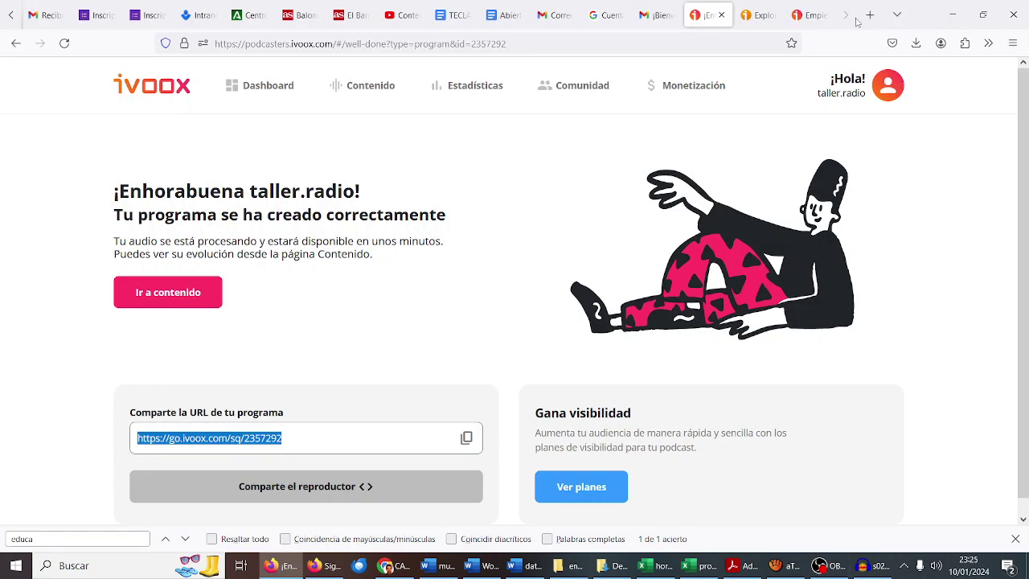
left_click(806, 14)
Step: Search for 'spotify' and open Spotify's website from the results
left_click(668, 47)
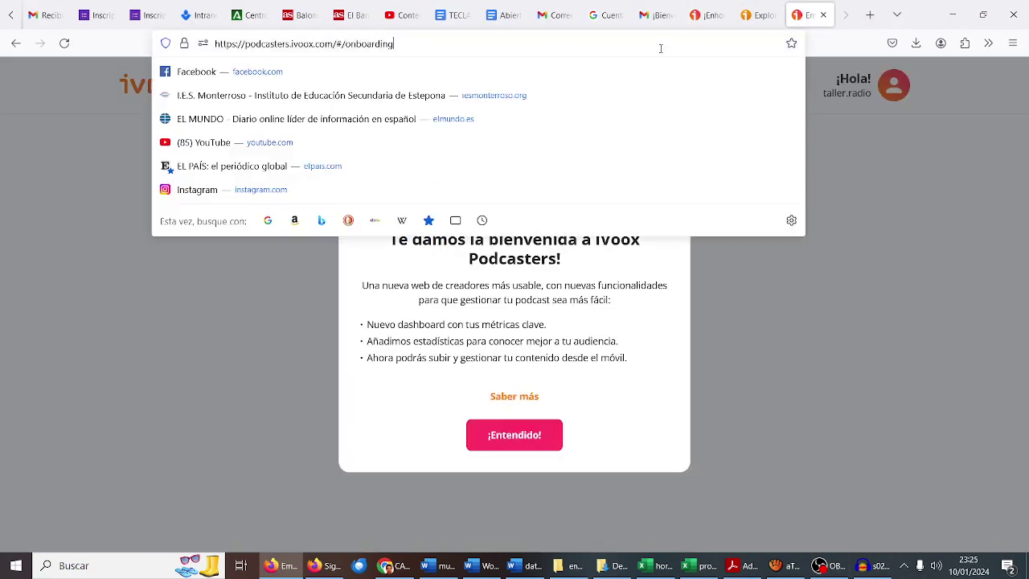
type("spotify")
key("Return")
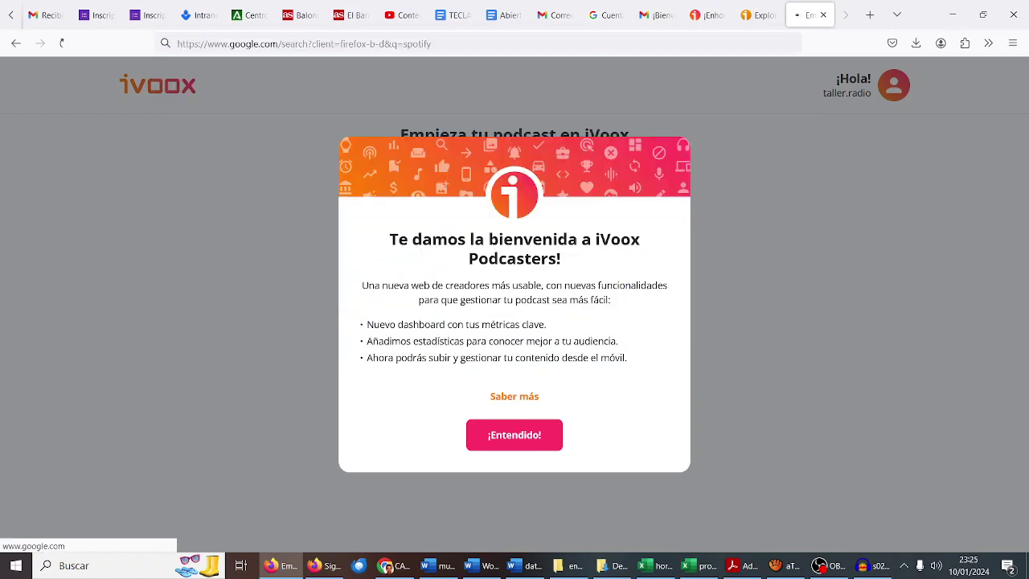
left_click(372, 258)
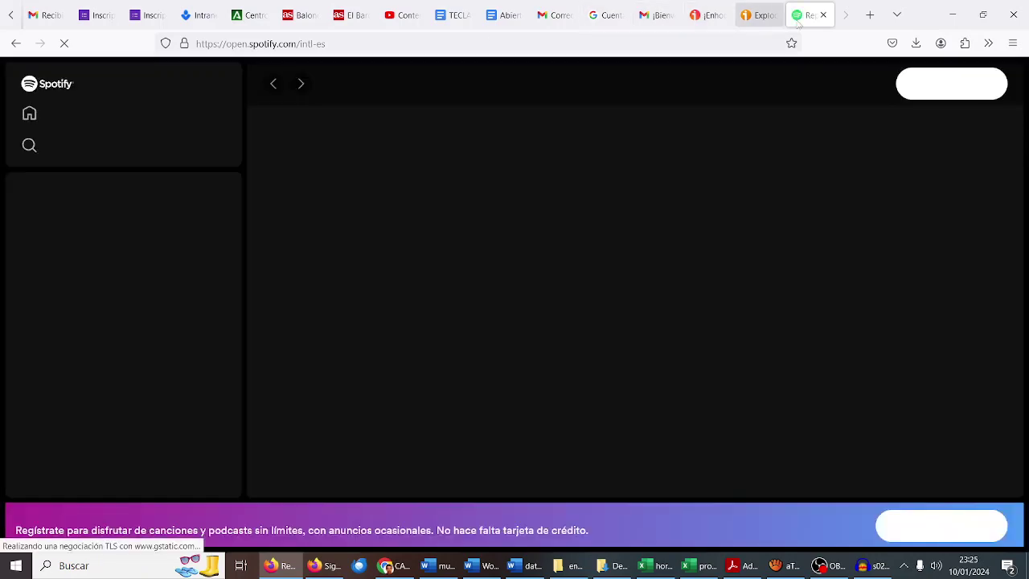
Step: In a new tab, search Google for 'compartir podcast de ivoox en spotify'
left_click(869, 15)
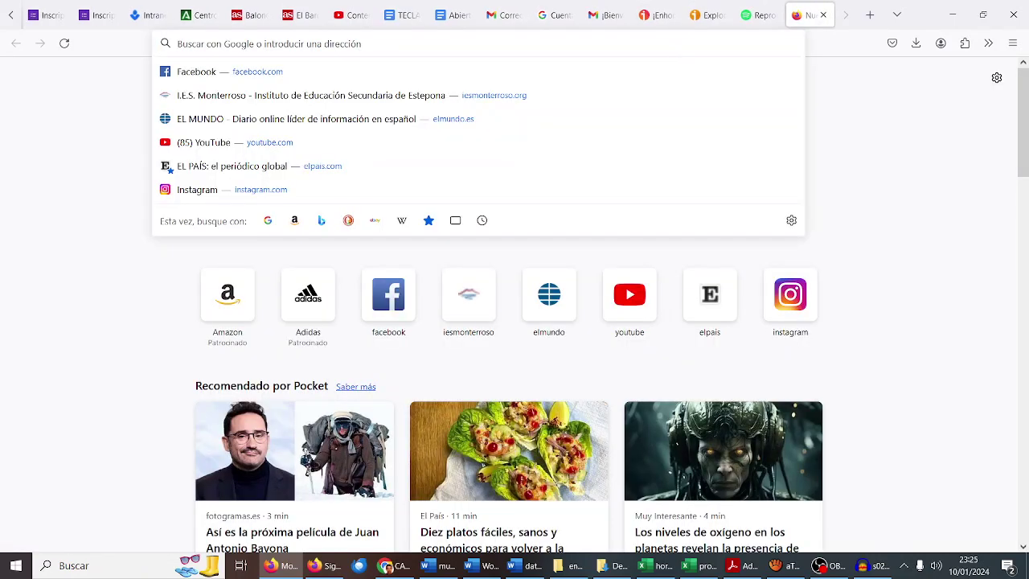
type("compartir podcas")
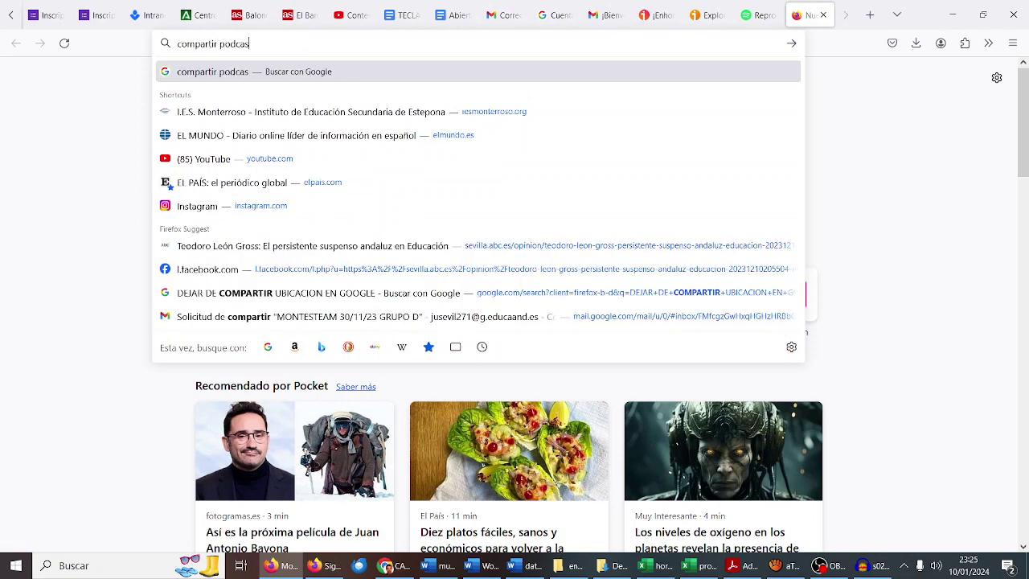
type("t de ivoox en spotu")
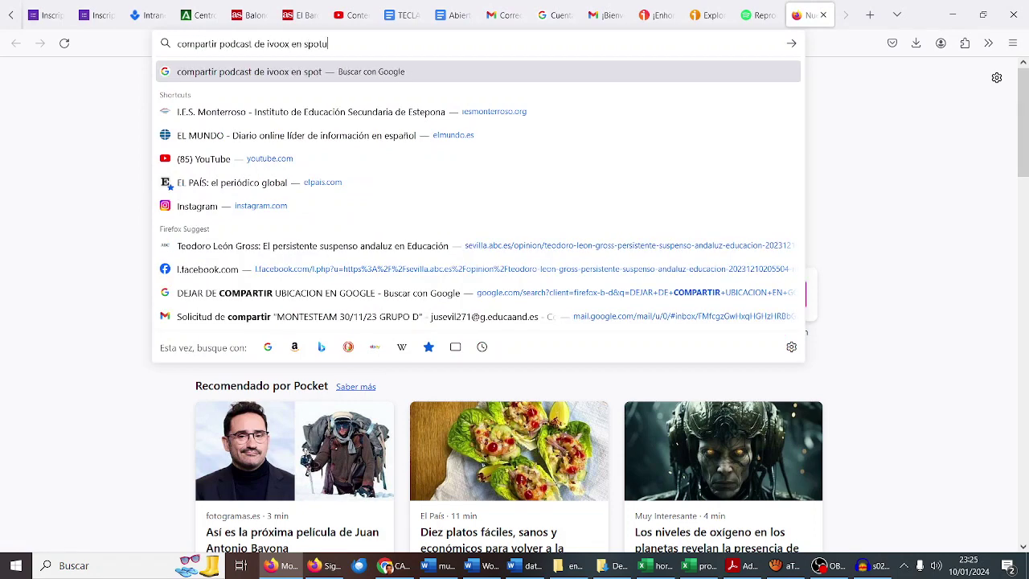
key("BackSpace")
type("ify")
key("Return")
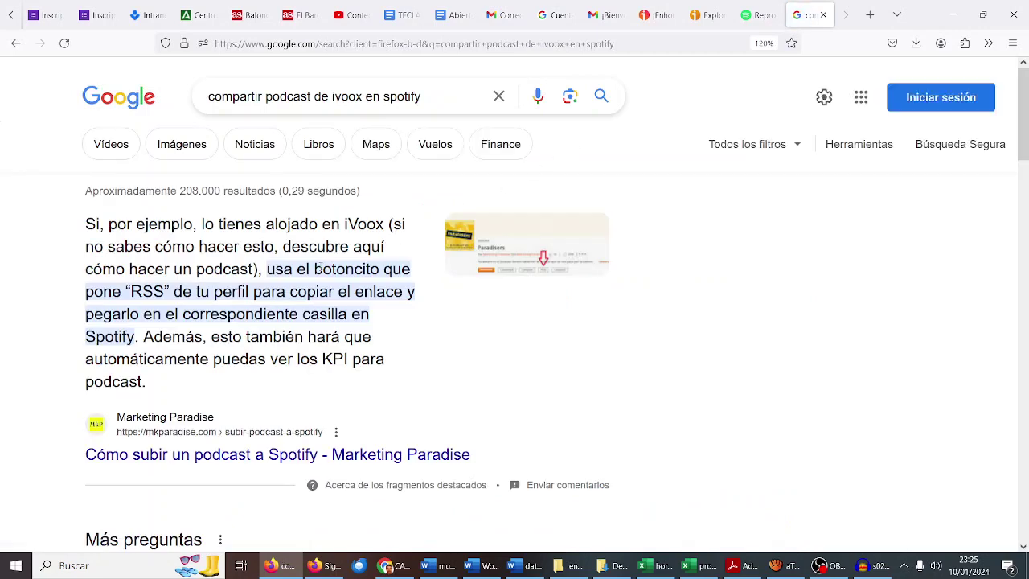
Step: Open the 'Cómo subir un podcast a Spotify - Marketing Paradise' result
scroll(273, 306, "down", 5)
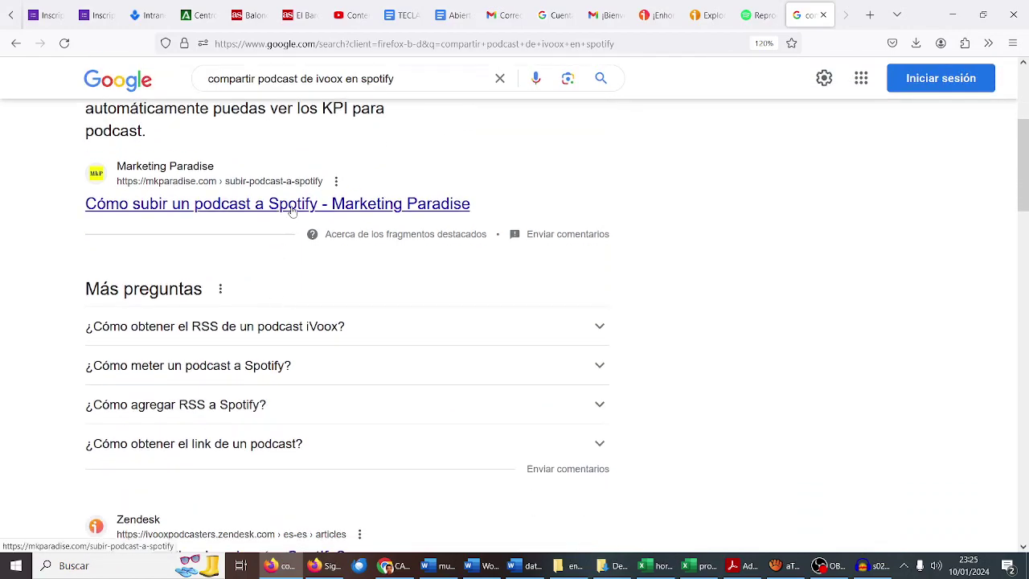
scroll(291, 209, "up", 5)
scroll(291, 209, "down", 3)
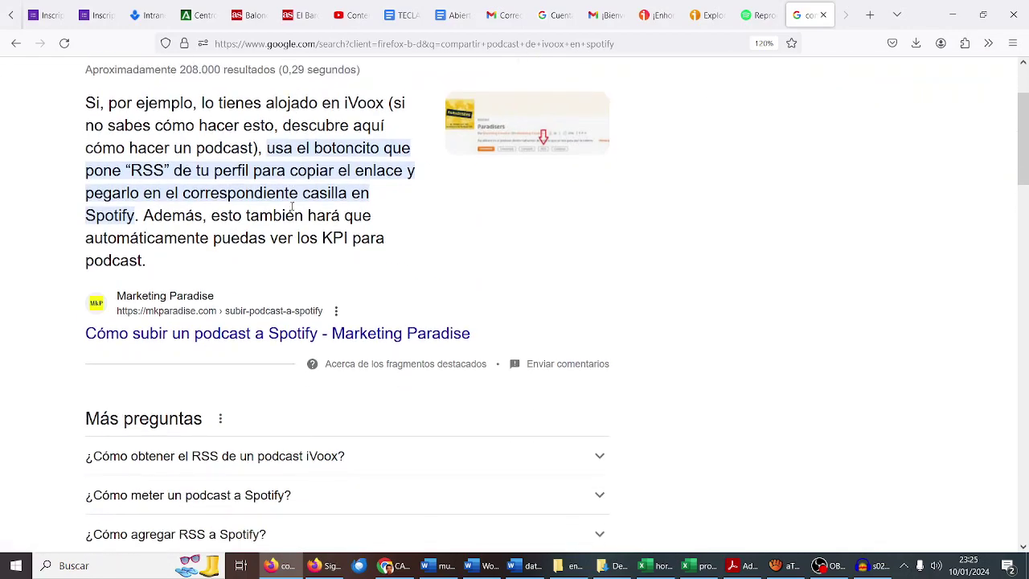
left_click(290, 288)
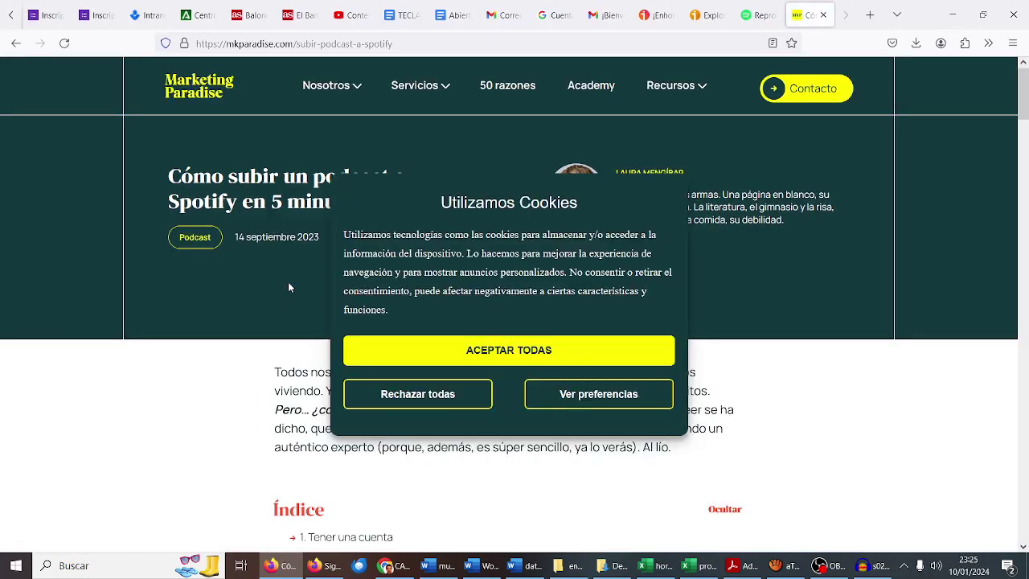
Step: Accept all cookies on Marketing Paradise and follow its 'Spotify for Podcasters' link
left_click(427, 352)
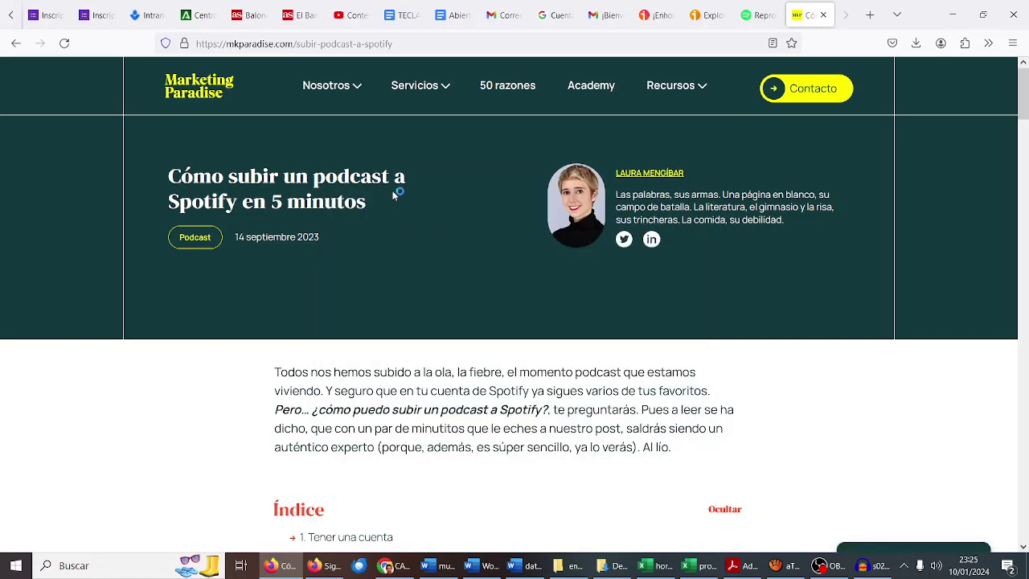
scroll(393, 194, "down", 5)
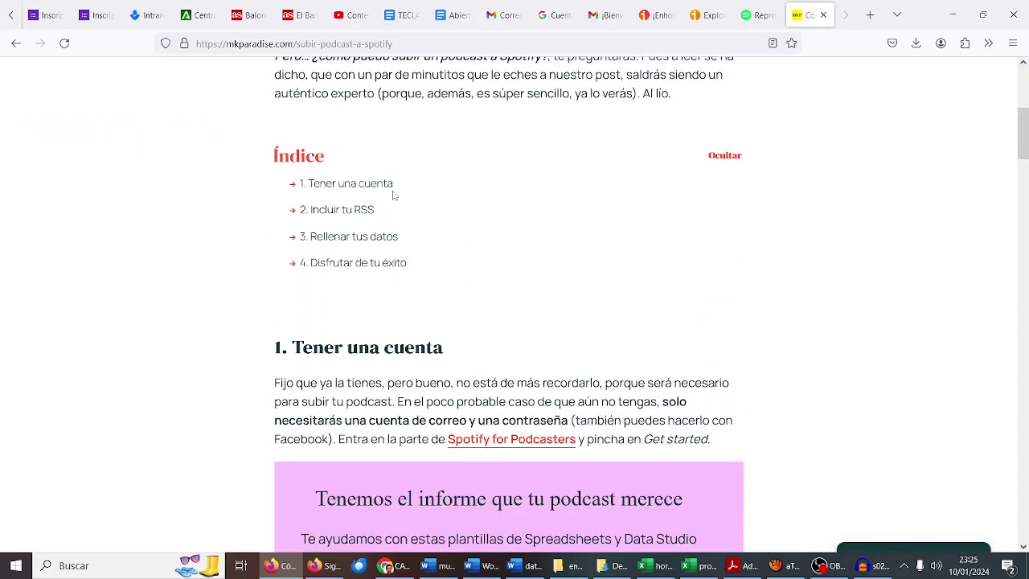
scroll(393, 195, "down", 3)
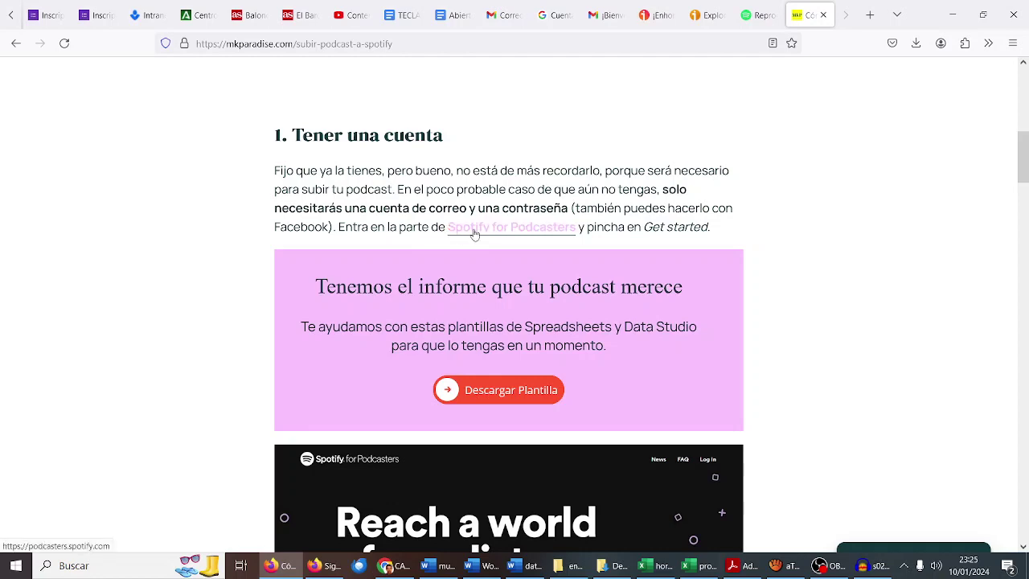
left_click(474, 231)
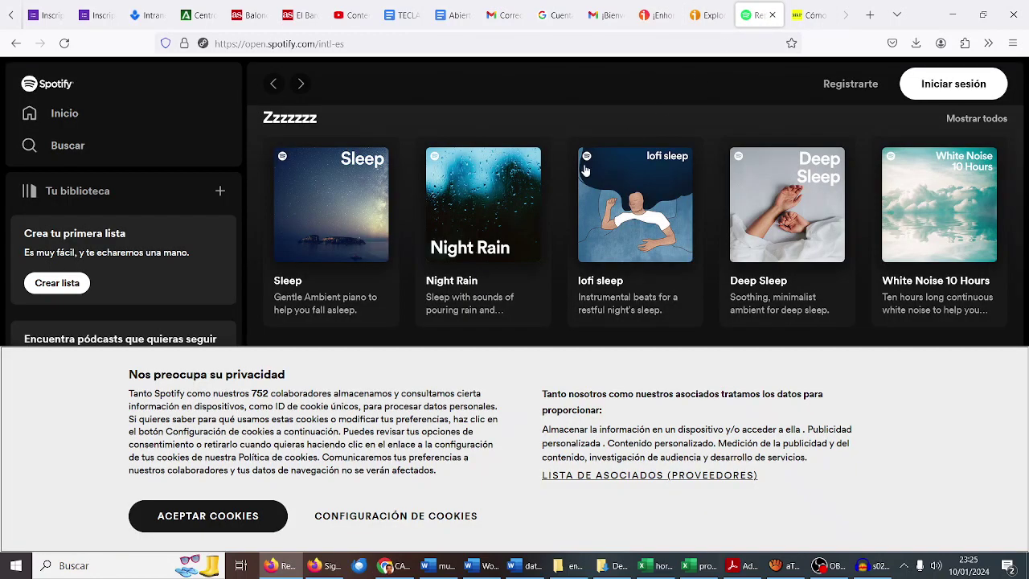
Step: Open Spotify's Registrarte page, accept cookies, and begin entering the account e-mail address
left_click(857, 87)
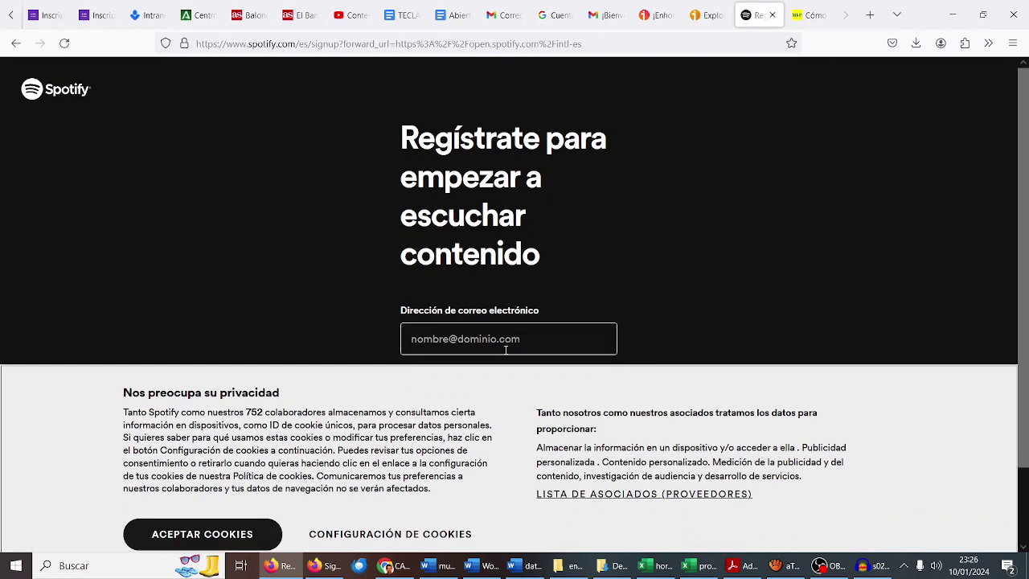
left_click(236, 524)
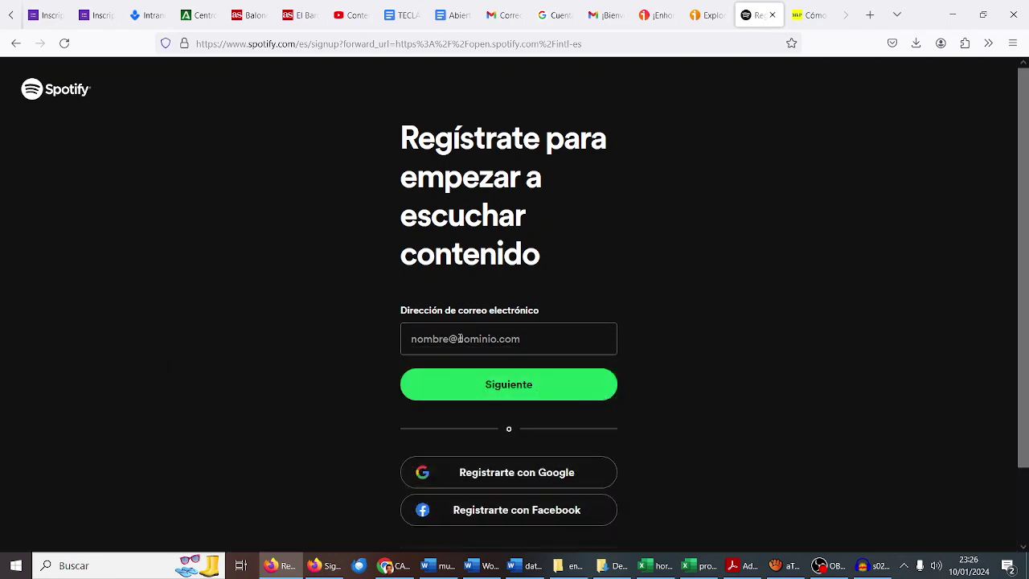
left_click(459, 338)
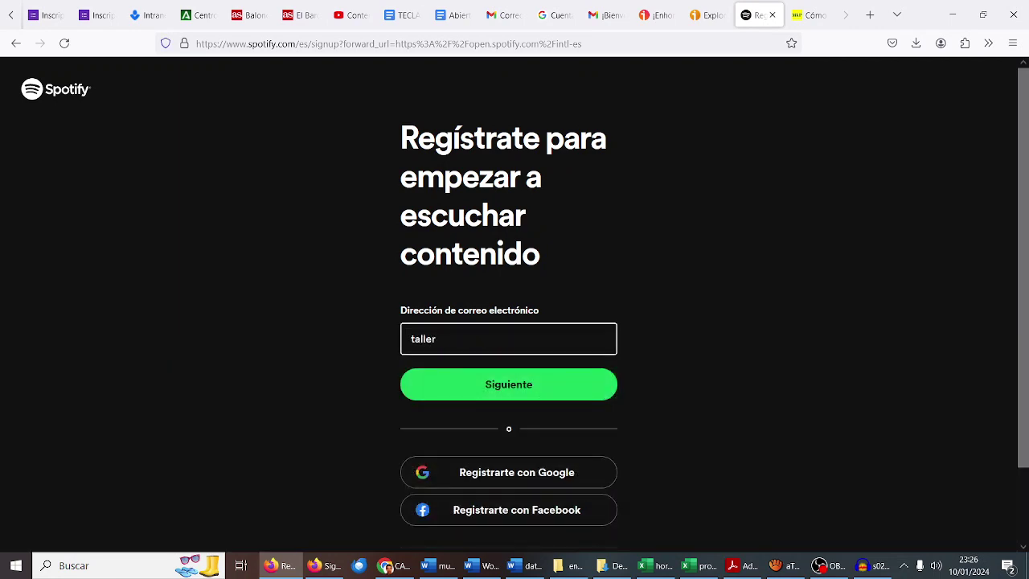
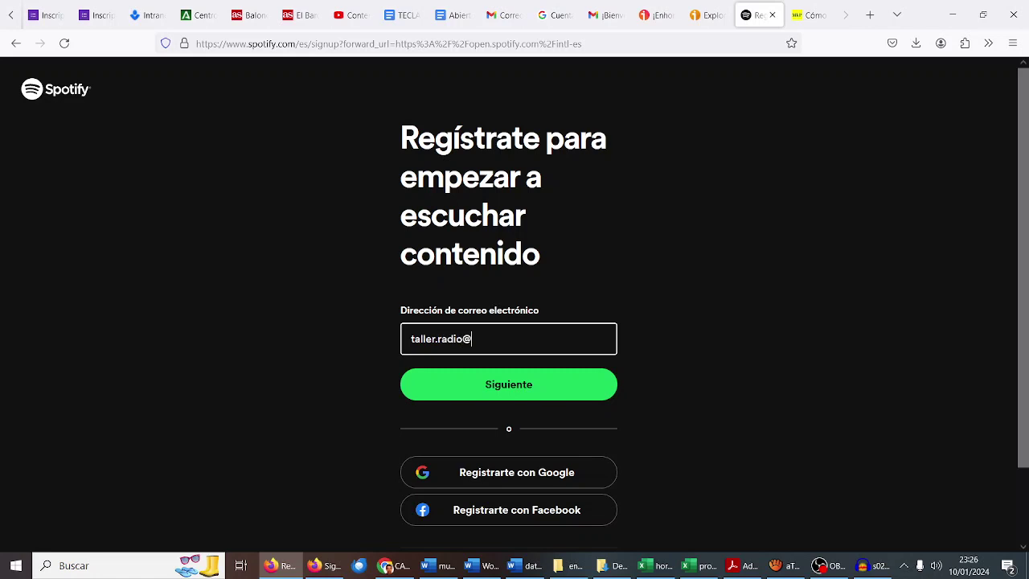